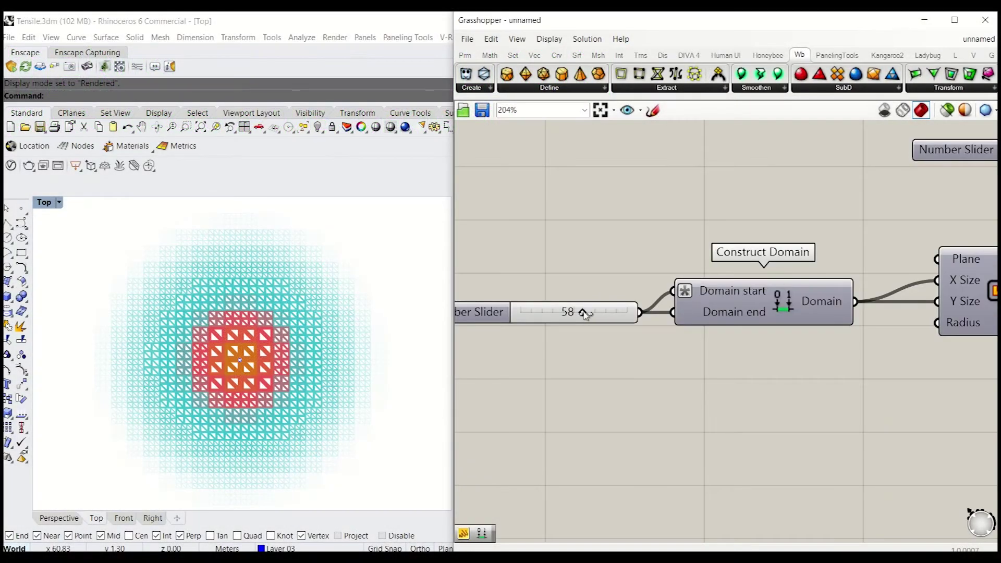
Adjust the rectangle size slider feeding Construct Domain and show the tensile mesh in the Perspective view.
mouse_move(585, 312)
mouse_down()
mouse_move(627, 313)
mouse_move(599, 317)
mouse_up()
scroll(586, 318, down, 5)
right_drag(756, 355, 477, 331)
click(59, 517)
scroll(300, 363, up, 2)
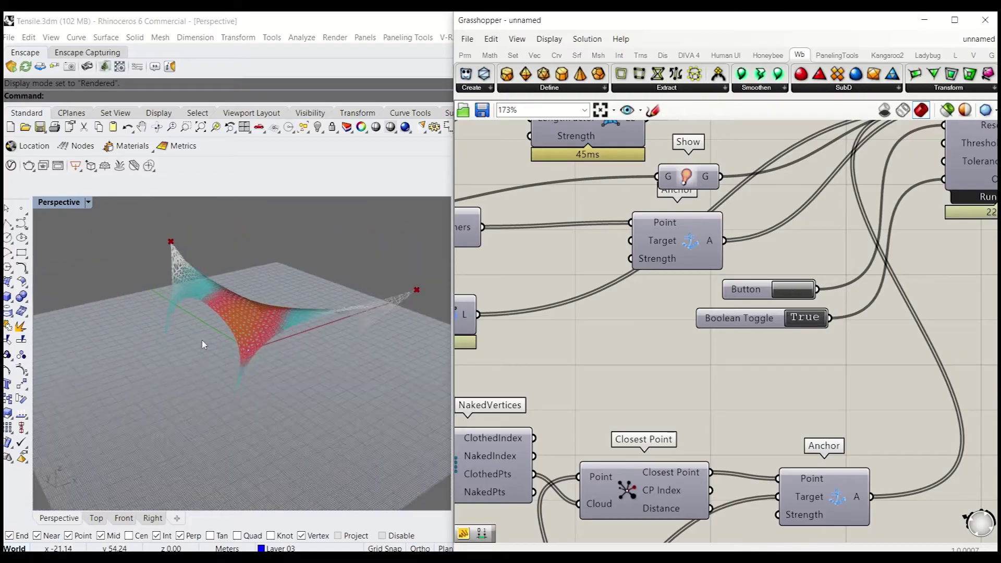
Move one anchor point of the tensile membrane in the Perspective view to reshape it.
click(373, 310)
drag(342, 299, 247, 269)
right_drag(239, 297, 151, 358)
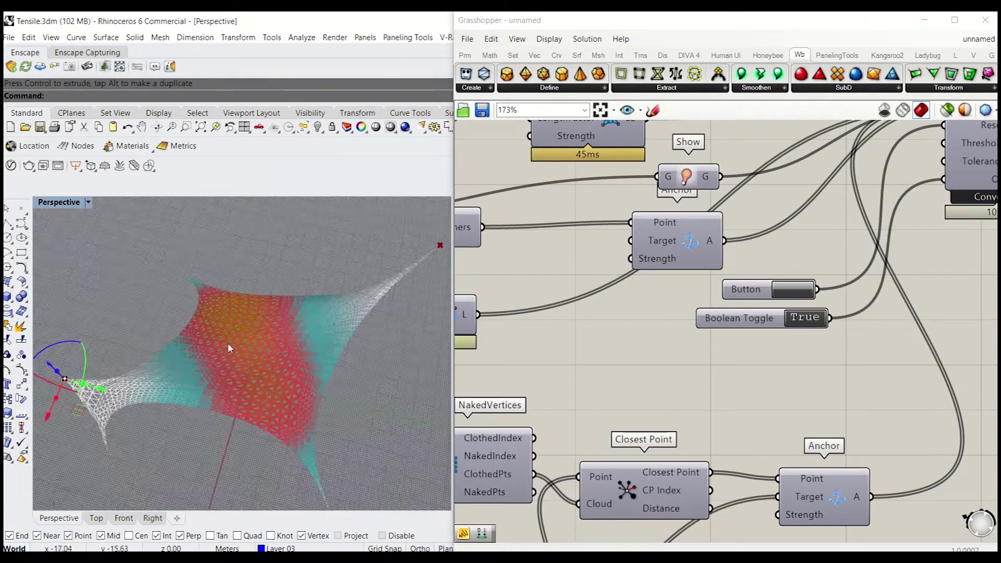
right_drag(228, 348, 294, 317)
Examine the Remap Numbers section with its target domain sliders and the patterned membrane up close.
scroll(469, 318, down, 4)
right_drag(886, 364, 565, 349)
scroll(564, 347, up, 5)
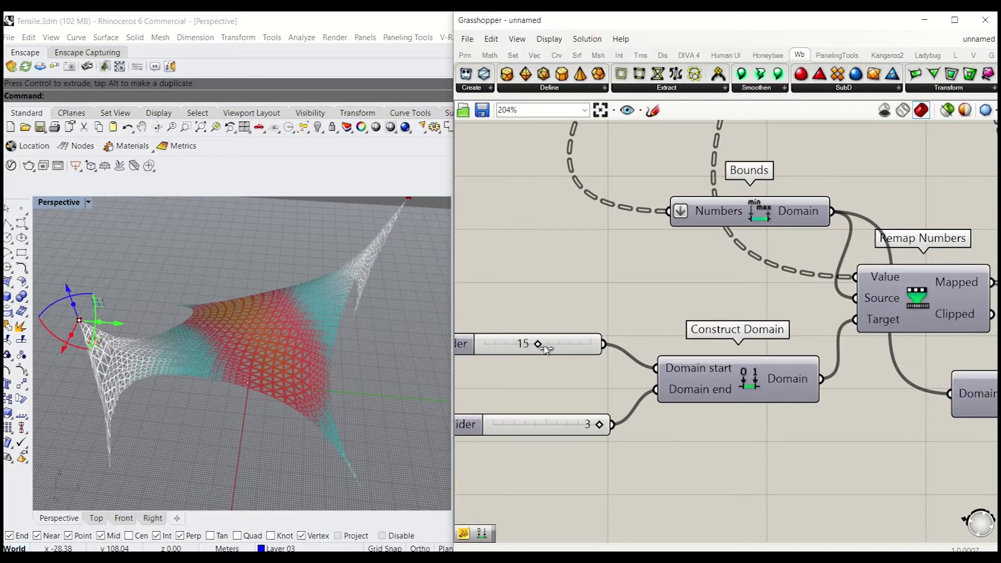
scroll(271, 326, up, 5)
right_drag(270, 326, 350, 335)
scroll(209, 292, down, 4)
scroll(228, 337, up, 4)
scroll(227, 338, down, 4)
scroll(335, 414, down, 5)
Move the selected membrane anchor point again and inspect the reshaped surface.
drag(148, 293, 250, 319)
right_drag(250, 319, 354, 359)
scroll(235, 380, up, 6)
scroll(251, 383, down, 5)
Try a lower and a higher value on a number slider of the finished definition to vary the membrane.
right_drag(590, 289, 659, 389)
scroll(658, 389, down, 5)
scroll(622, 225, up, 4)
drag(665, 308, 619, 307)
scroll(273, 339, down, 3)
scroll(272, 339, up, 6)
right_drag(272, 339, 162, 323)
drag(620, 307, 681, 307)
scroll(276, 333, down, 5)
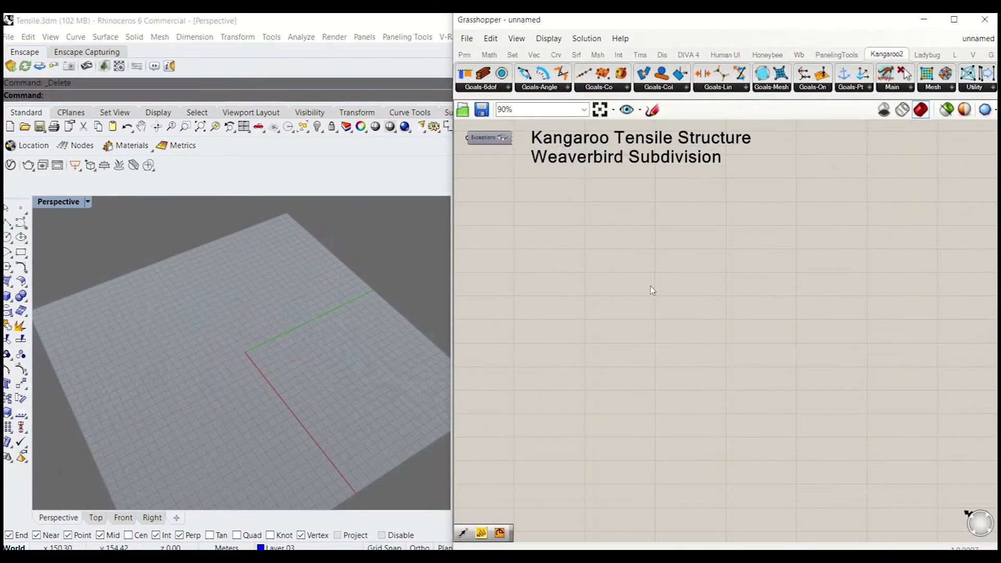
Add a Rectangle component to the empty canvas under the definition title.
double_click(652, 286)
text(rectan)
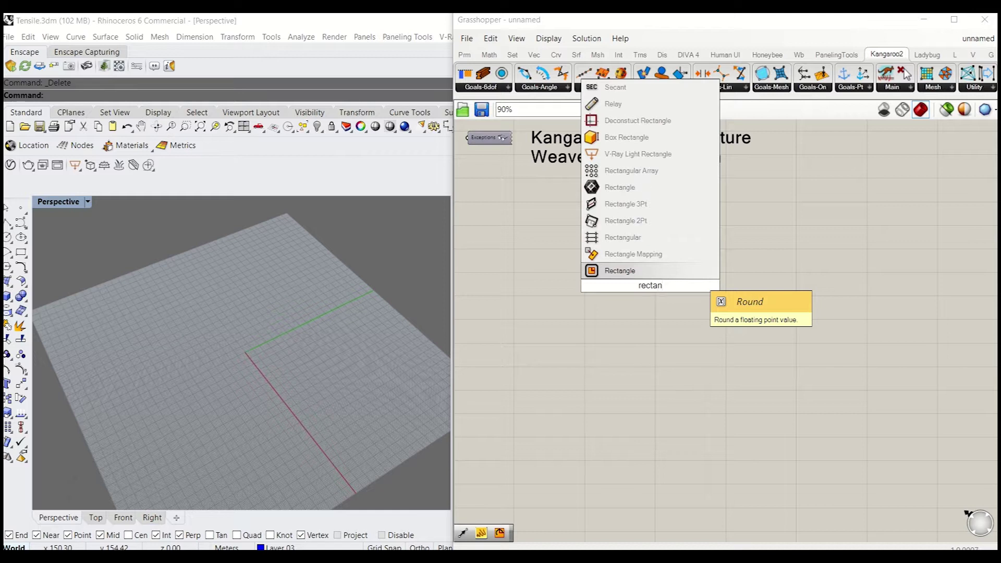
key(Return)
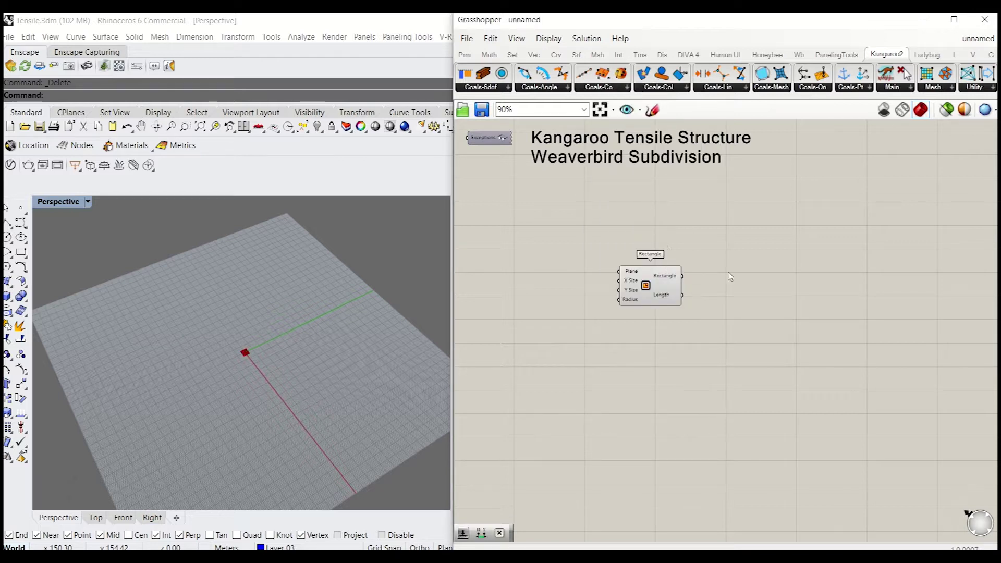
drag(632, 284, 653, 275)
Add a Construct Domain component and place it just before the Rectangle component.
double_click(518, 281)
text(domain)
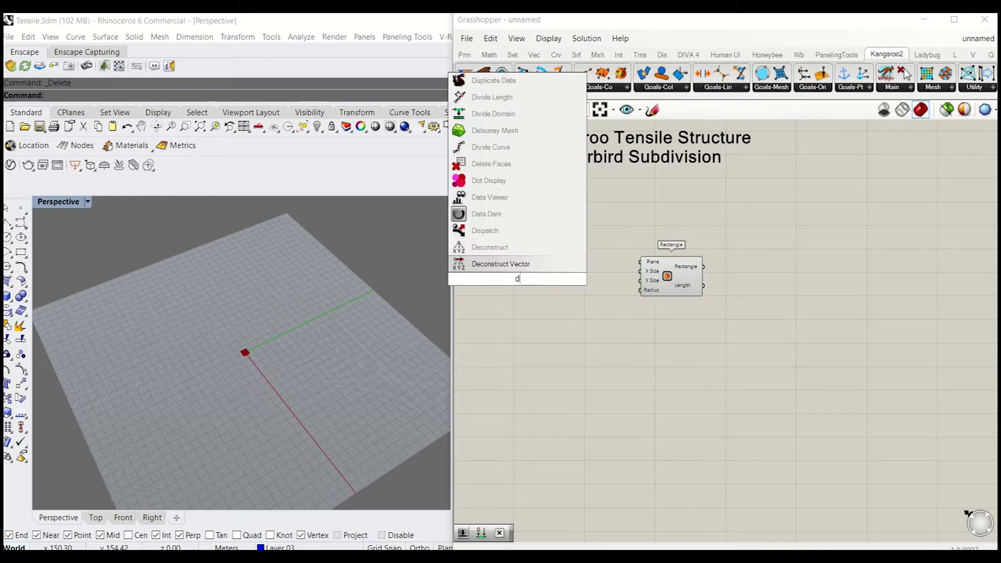
key(Up)
key(Up)
key(Up)
key(Up)
key(Up)
key(Up)
key(Up)
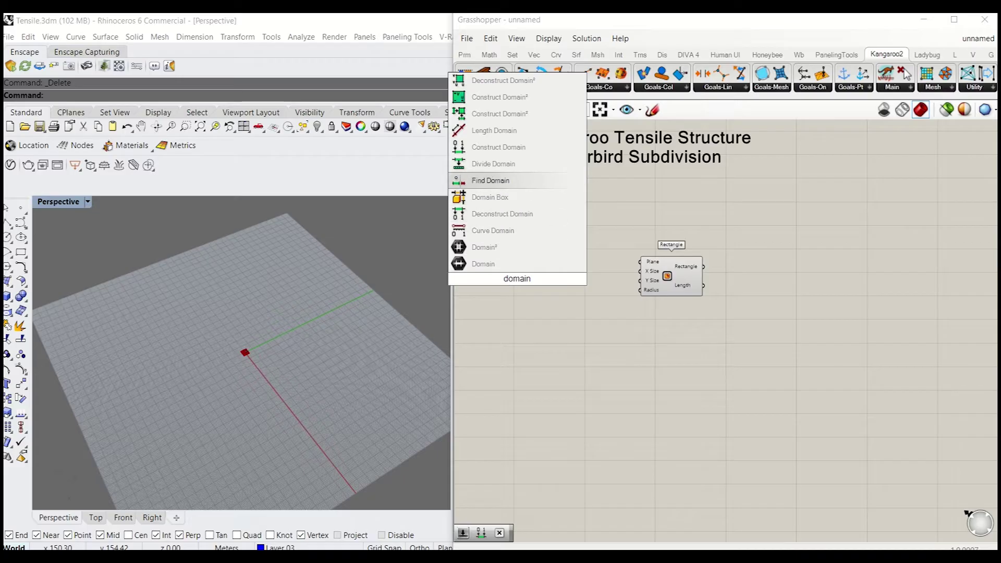
key(Return)
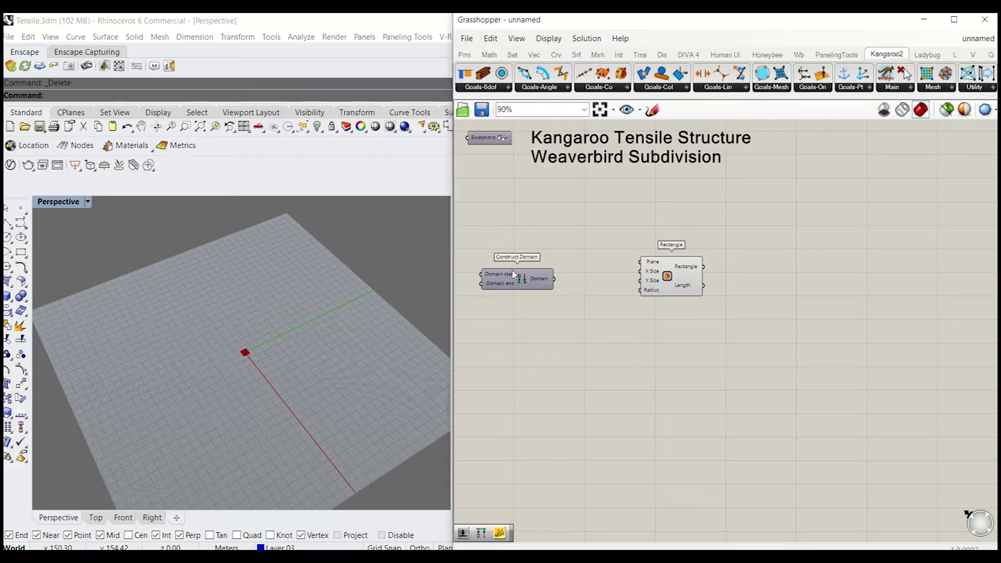
drag(521, 280, 573, 279)
Connect the Construct Domain output to both X Size and Y Size of Rectangle.
scroll(619, 279, up, 2)
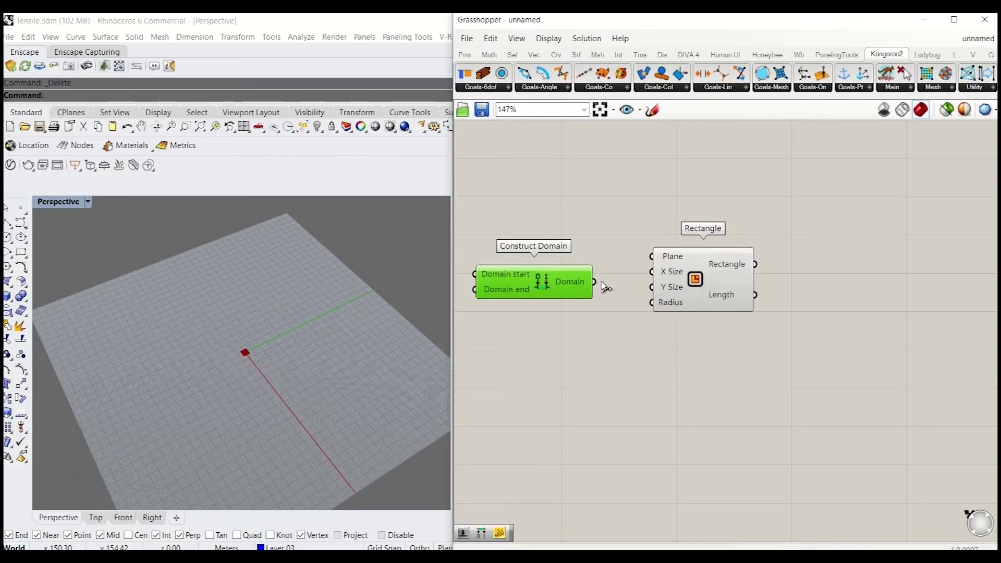
click(607, 327)
right_drag(607, 327, 731, 326)
Add a number slider with the value 100 and connect it to Domain start and Domain end.
double_click(605, 337)
text(100)
key(Return)
key(Return)
drag(638, 321, 583, 285)
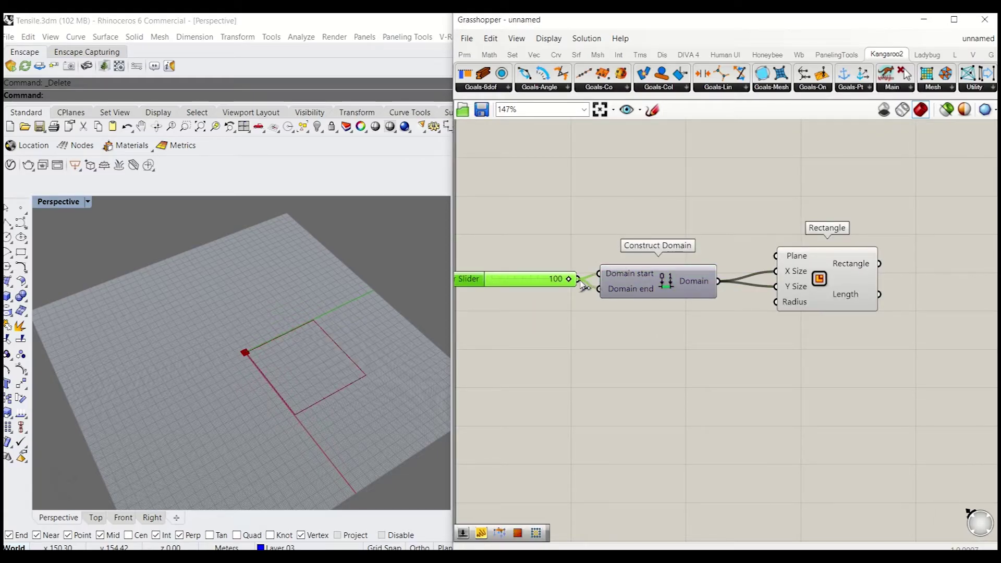
Set the expression of the Domain start input to -x and reposition the number slider beside it.
right_click(632, 276)
mouse_move(701, 393)
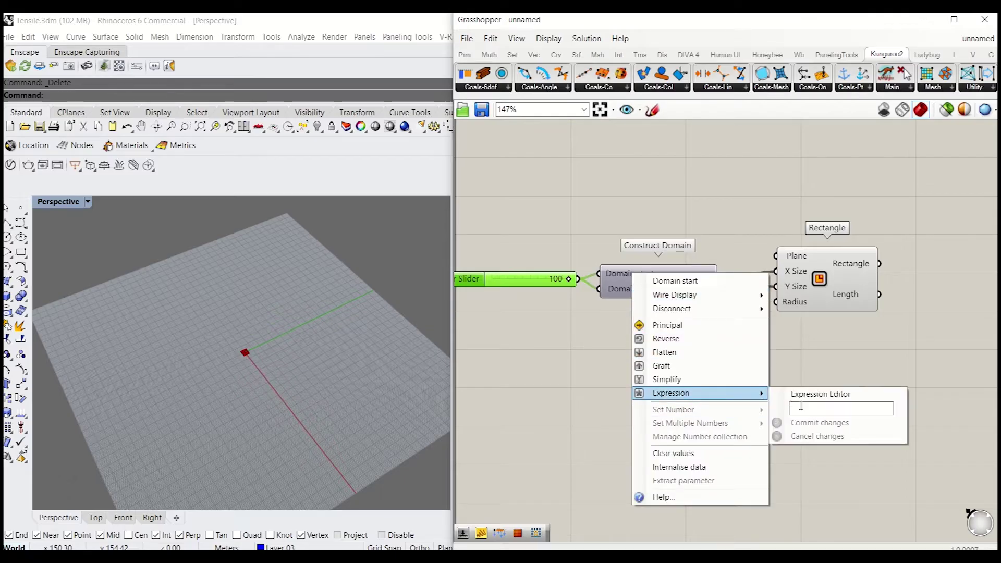
right_click(801, 407)
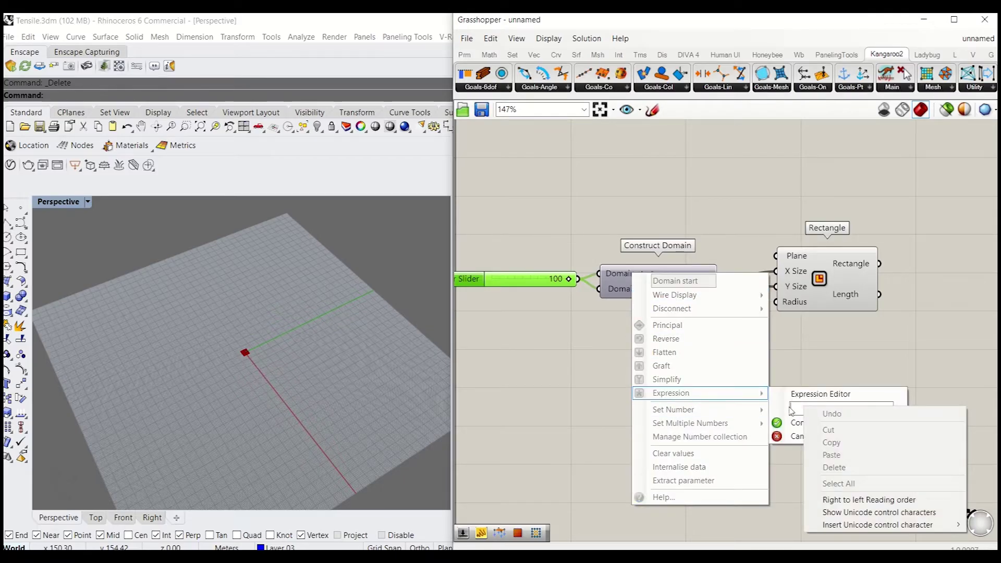
click(797, 405)
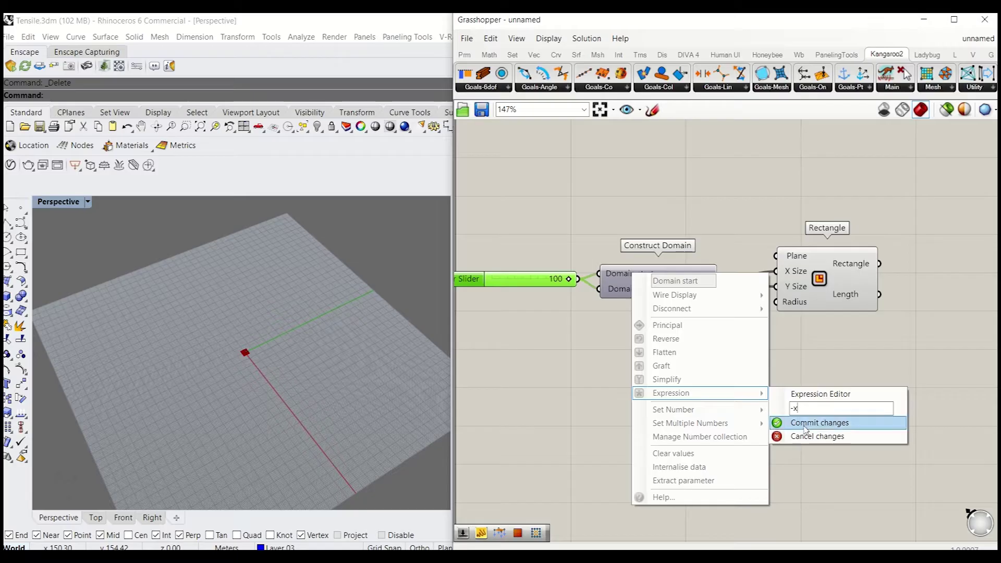
text(-x)
click(800, 421)
drag(542, 288, 529, 298)
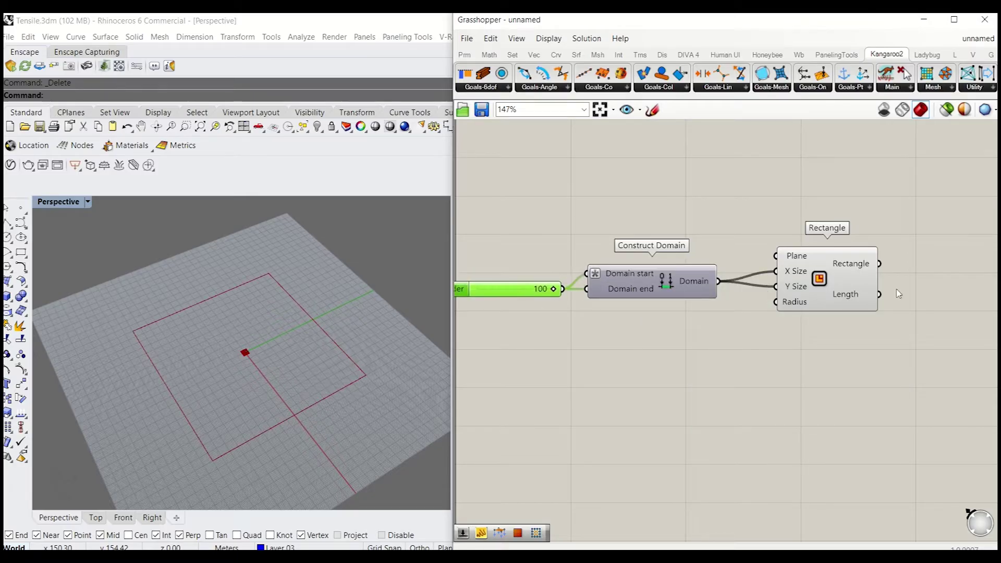
Move the slider, Construct Domain and Rectangle together, and reduce the slider value to shrink the rectangle.
click(837, 276)
scroll(729, 302, down, 3)
right_drag(693, 315, 659, 324)
drag(777, 349, 587, 292)
scroll(628, 326, up, 3)
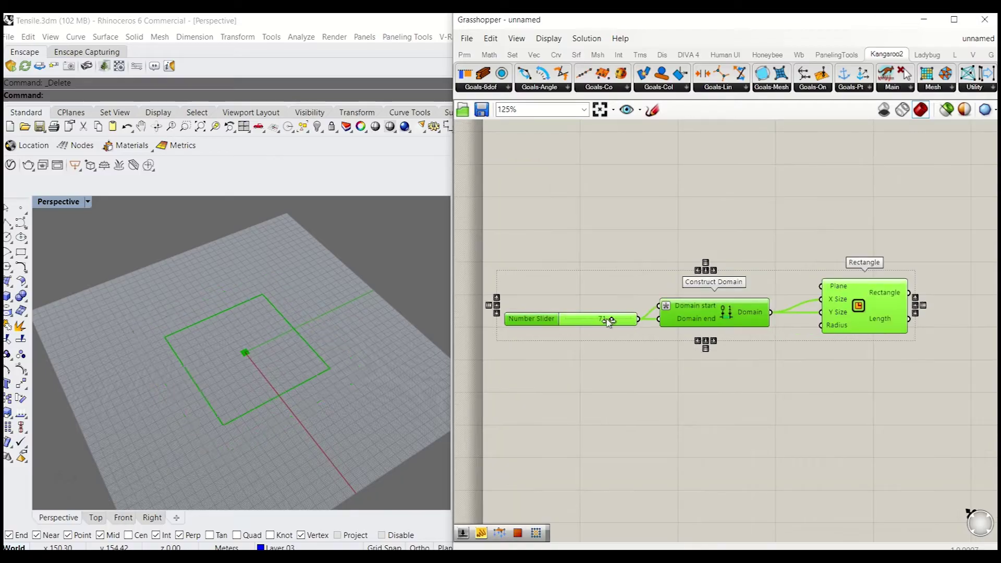
drag(628, 318, 603, 319)
click(635, 356)
right_drag(718, 356, 642, 358)
scroll(581, 363, down, 3)
right_drag(776, 355, 722, 354)
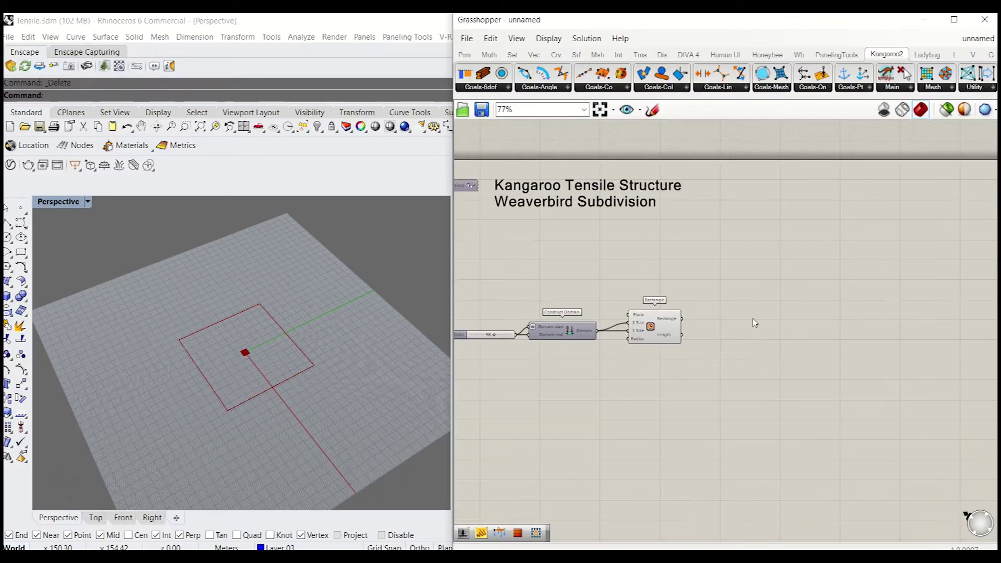
Add a Mesh Plane component and connect the Rectangle output to its Boundary input.
double_click(762, 281)
text(mesh plane)
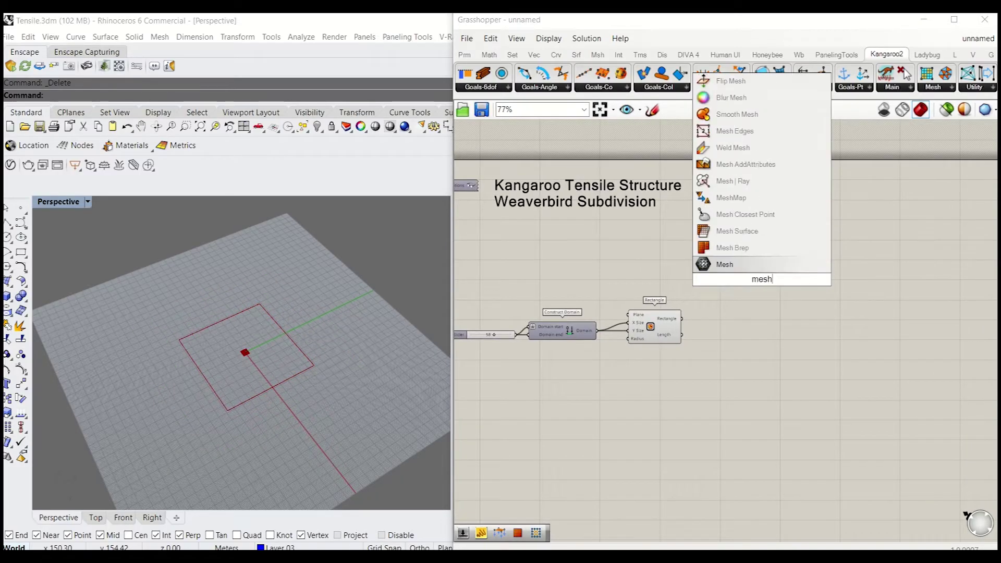
click(733, 247)
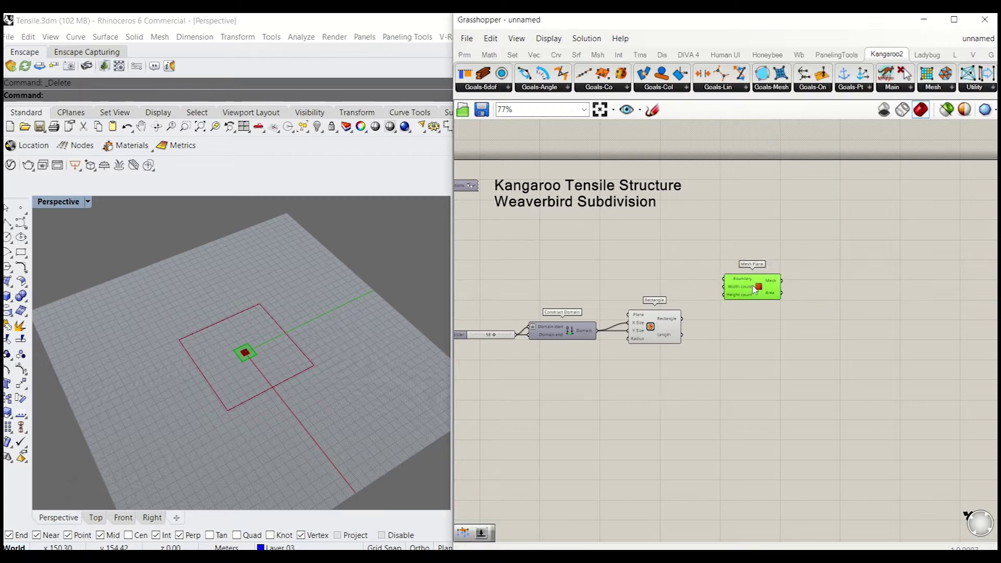
scroll(687, 323, up, 3)
drag(679, 318, 746, 253)
click(693, 253)
Add a number slider of 20 and connect it to Mesh Plane's Width count and Height count.
double_click(696, 250)
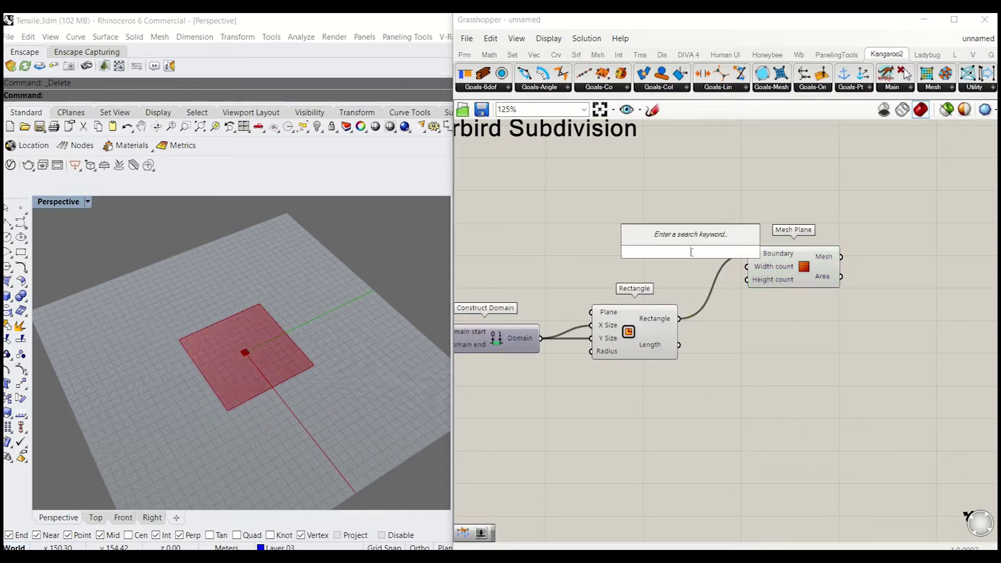
text(20)
key(Return)
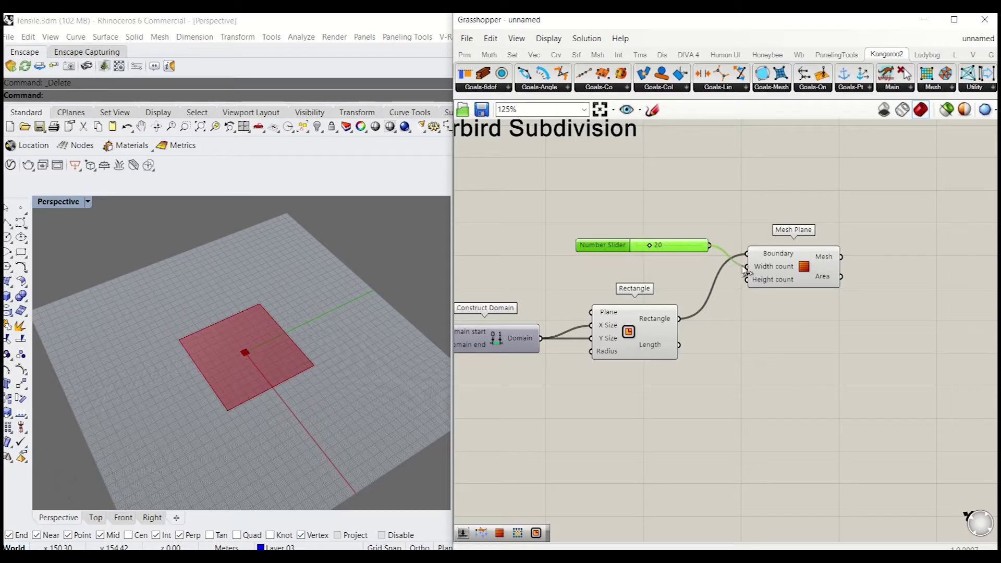
drag(765, 266, 762, 236)
click(787, 308)
right_click(745, 297)
right_click(731, 283)
Add a MeshCorners component and connect the Mesh Plane's mesh output to its Mesh input.
right_drag(855, 319, 593, 319)
double_click(715, 307)
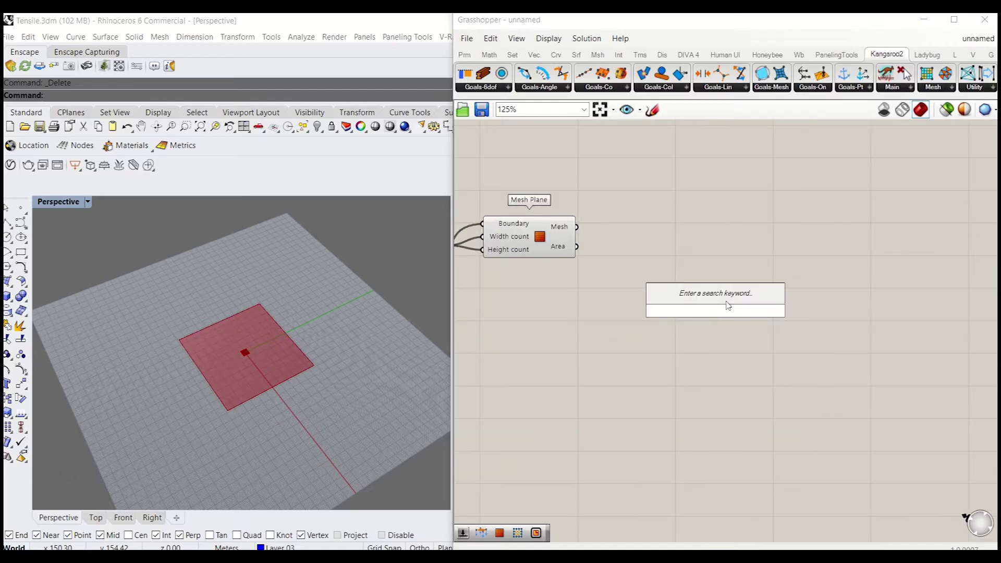
text(mesh corner)
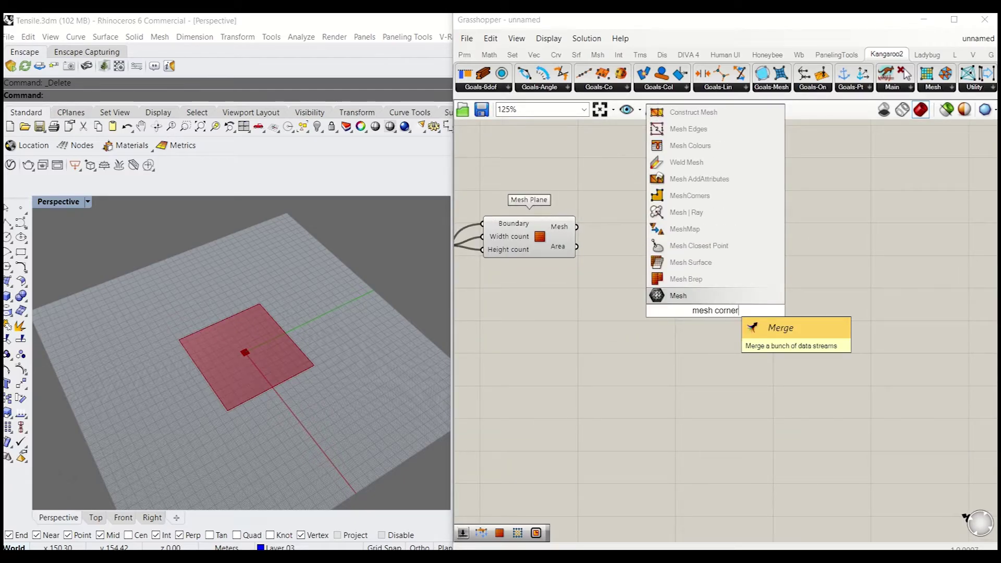
text(s)
click(693, 185)
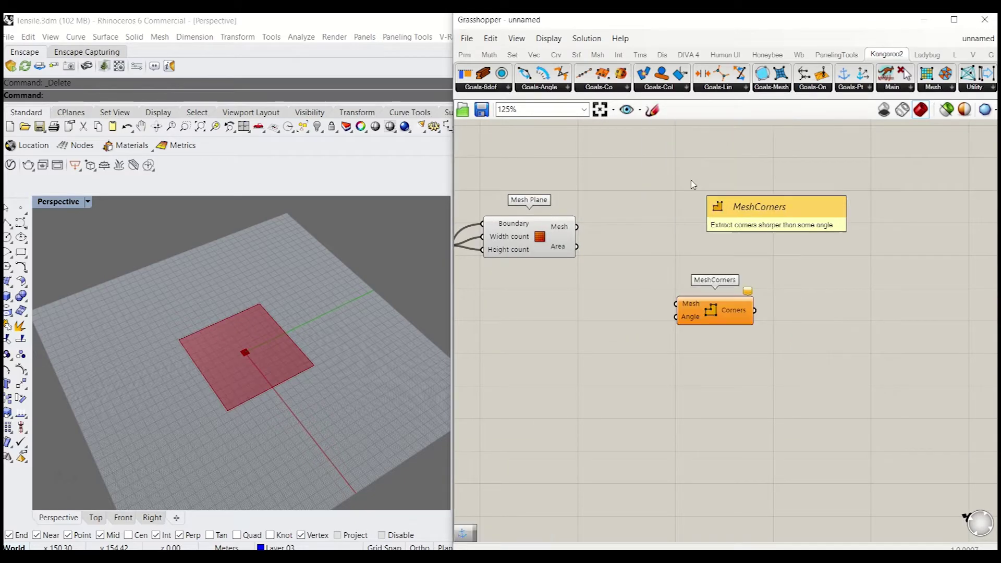
right_drag(639, 293, 695, 278)
drag(602, 227, 717, 320)
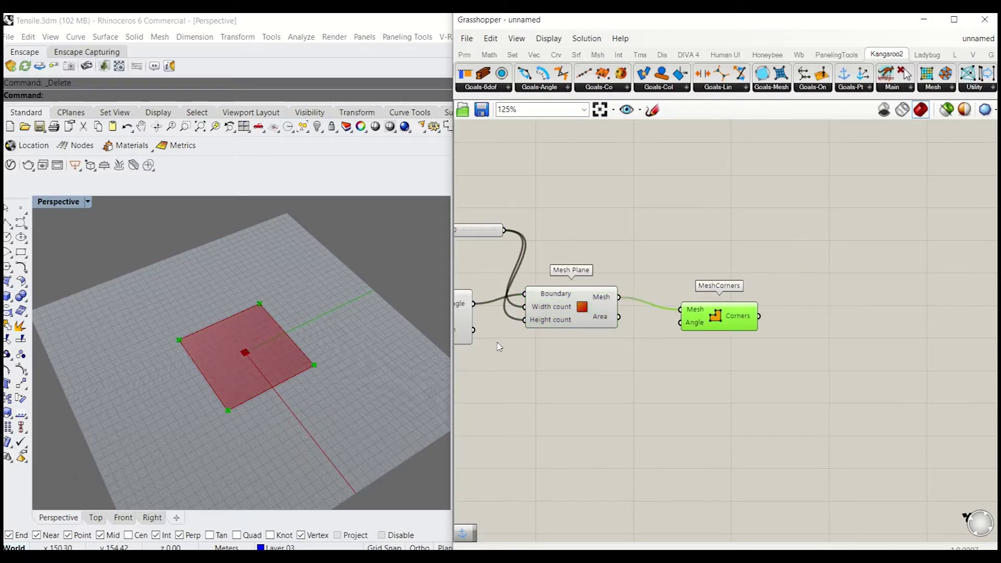
scroll(236, 370, up, 3)
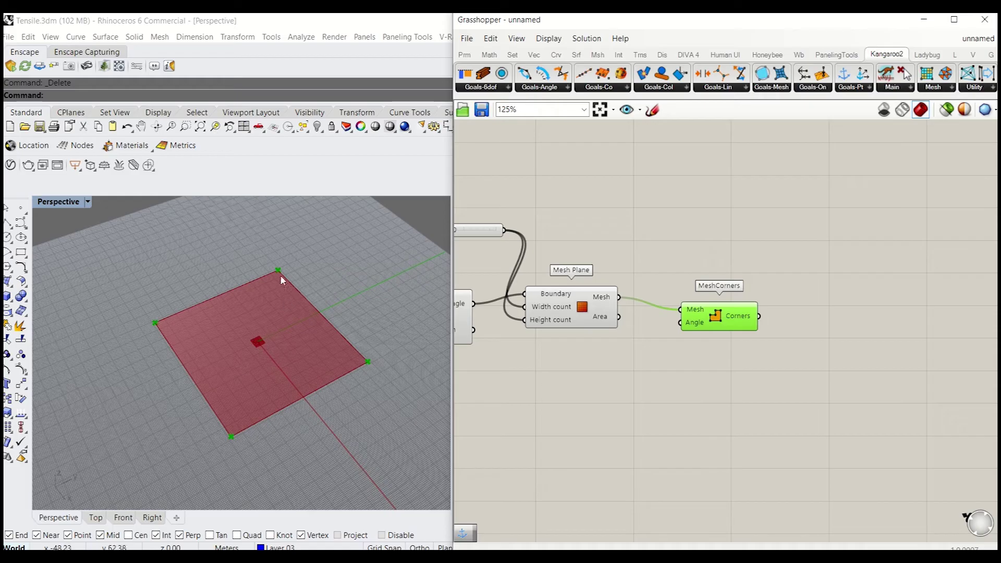
Add a VertexLoads component below MeshCorners and connect the Mesh Plane's mesh output to its Mesh input.
right_drag(682, 432, 692, 387)
double_click(689, 382)
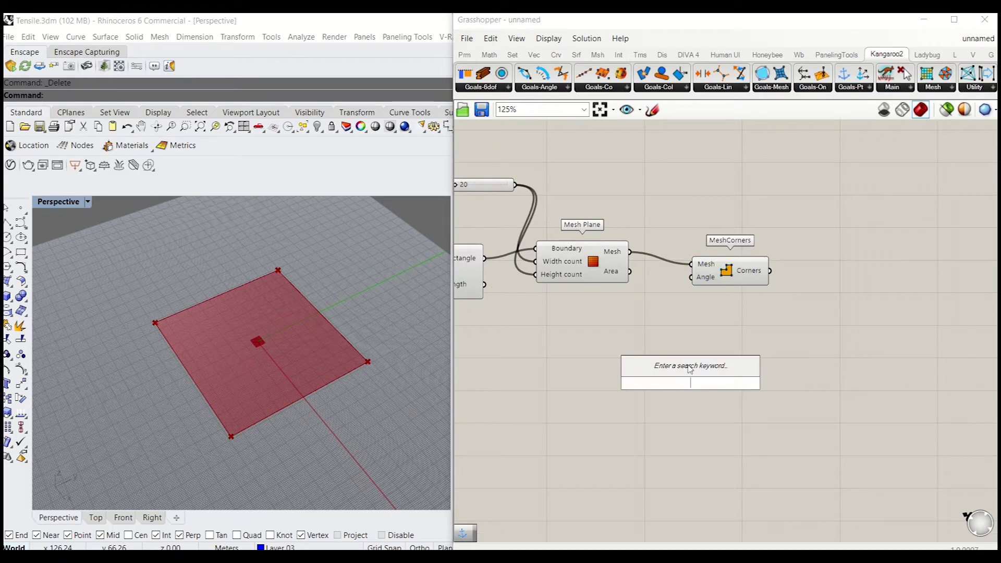
text(ve)
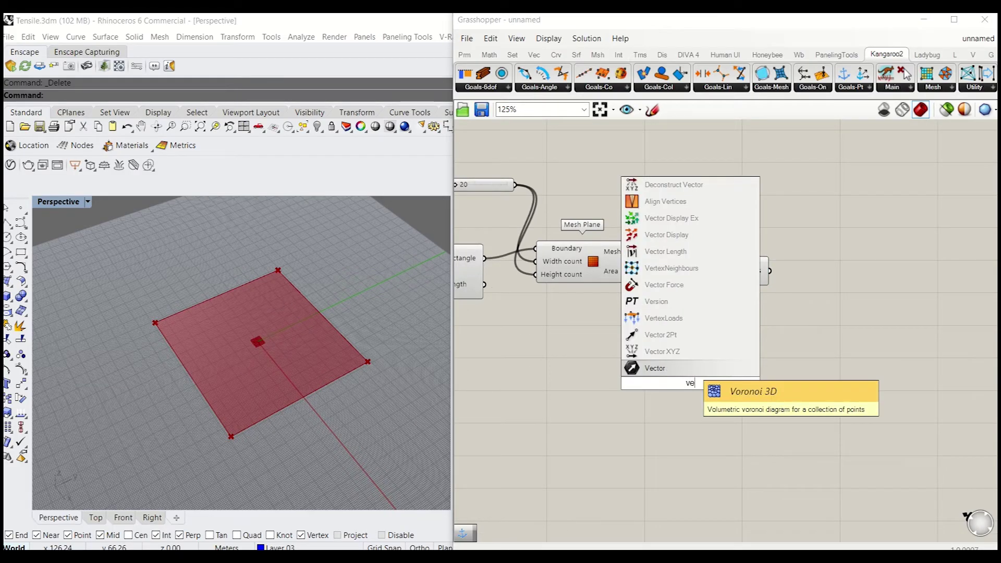
text(rtex)
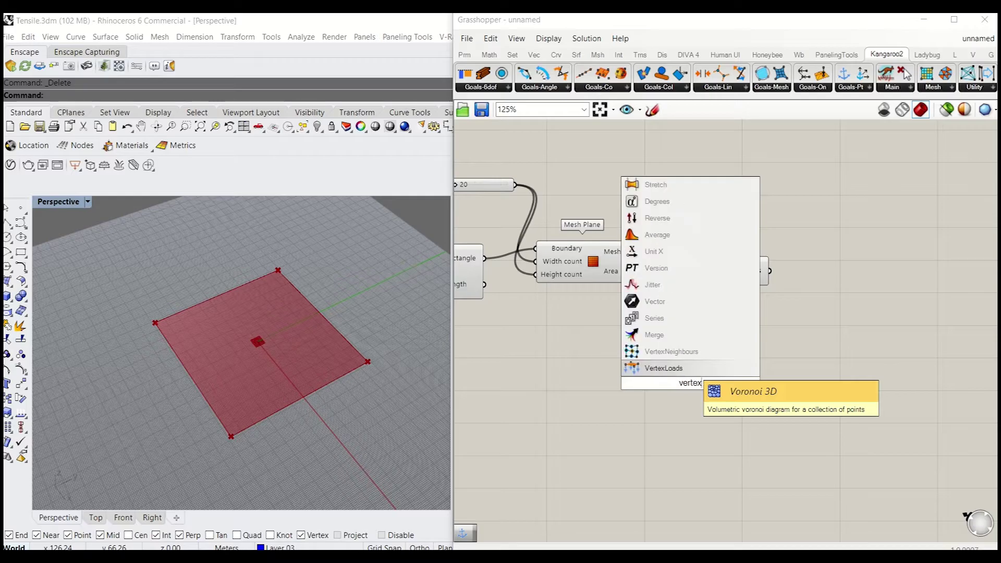
text(l)
key(Return)
drag(693, 382, 740, 353)
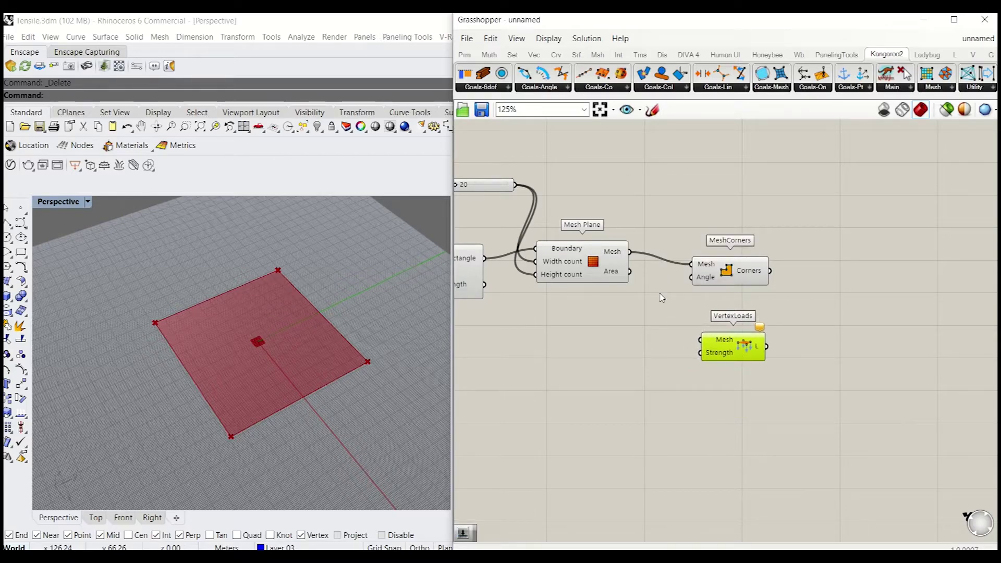
drag(696, 327, 703, 339)
drag(716, 352, 717, 336)
Add a number slider from 0.0000 to 1 and connect it to the Strength input of VertexLoads.
double_click(637, 360)
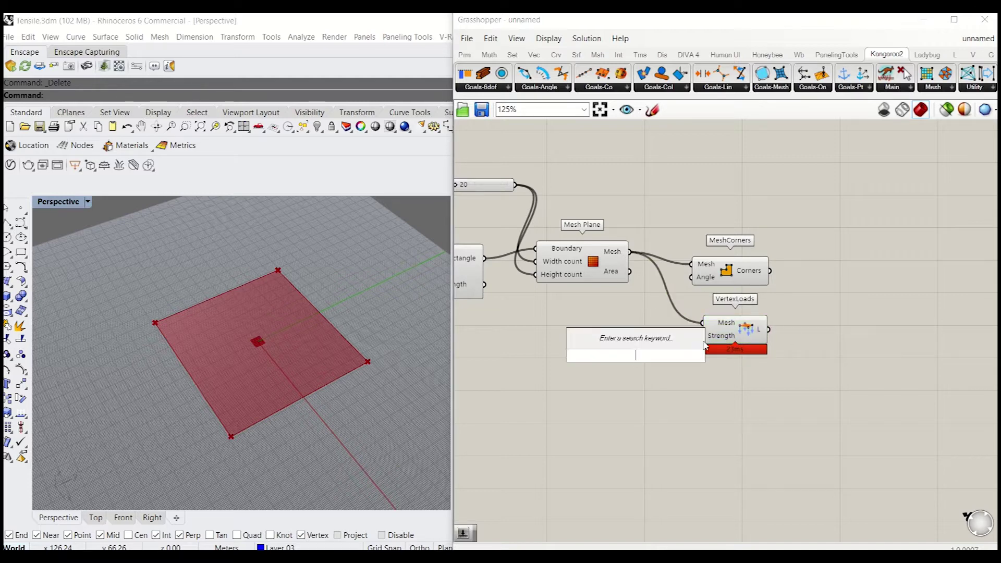
text(0.0000<)
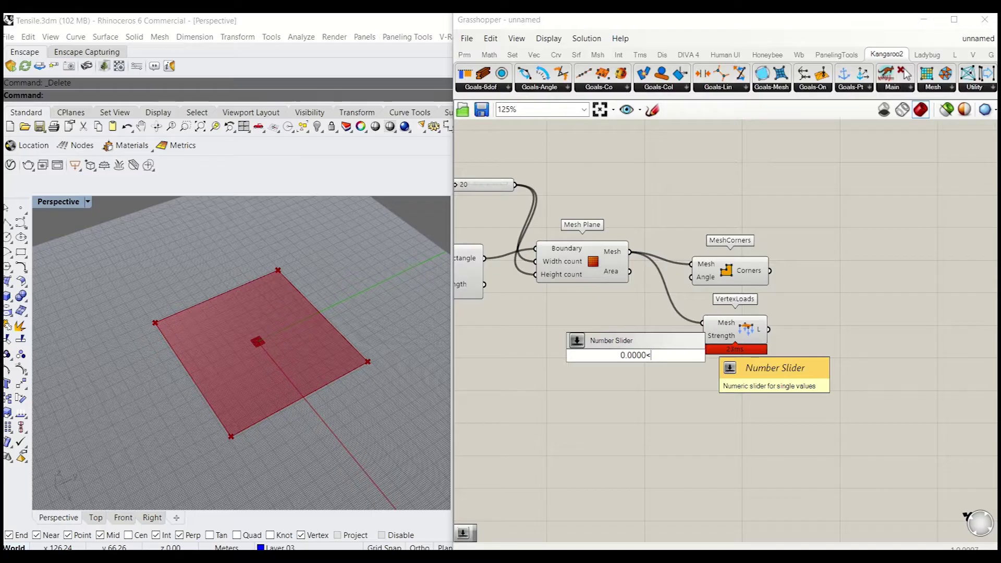
text(1)
key(Return)
click(673, 358)
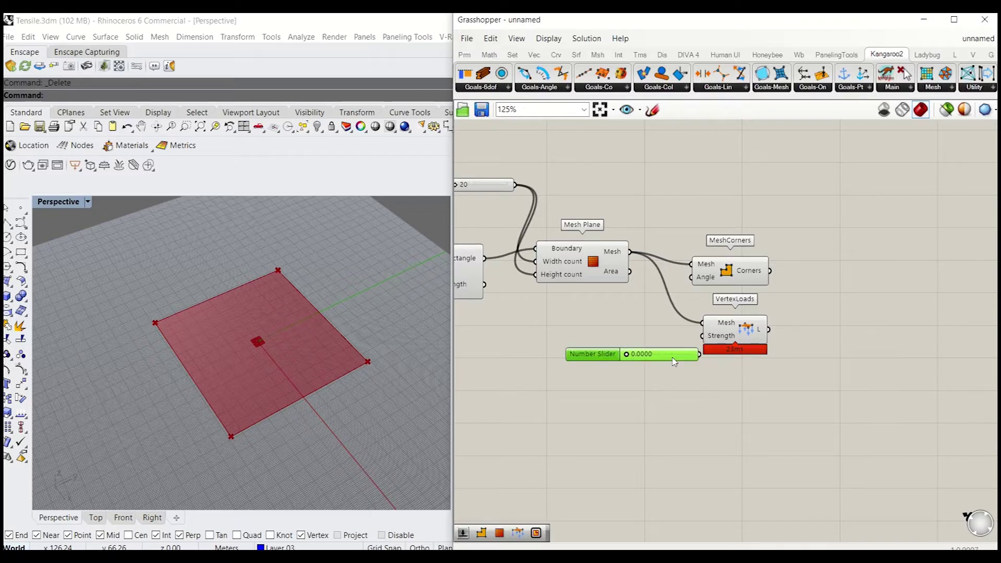
drag(673, 359, 645, 353)
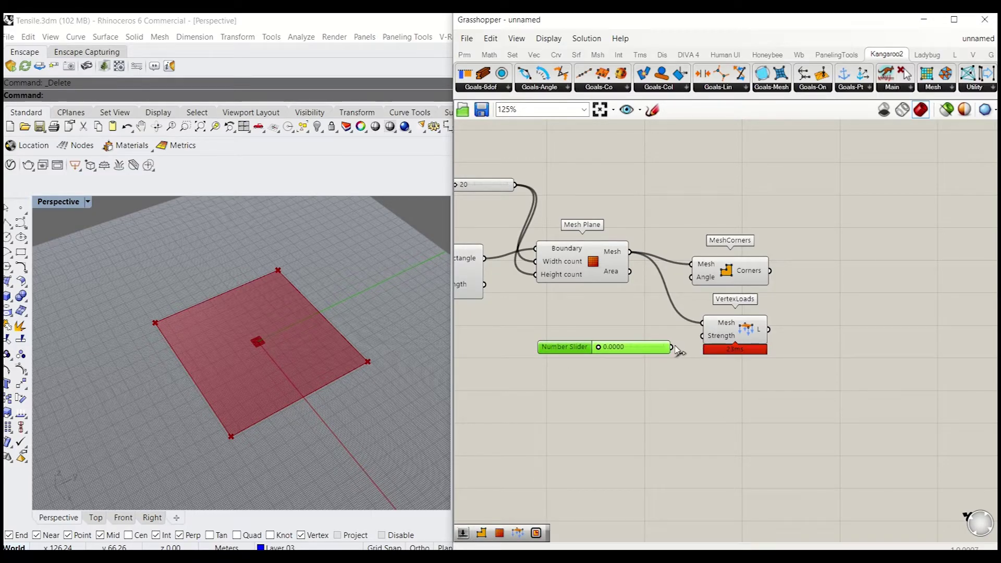
click(716, 369)
drag(726, 344, 728, 347)
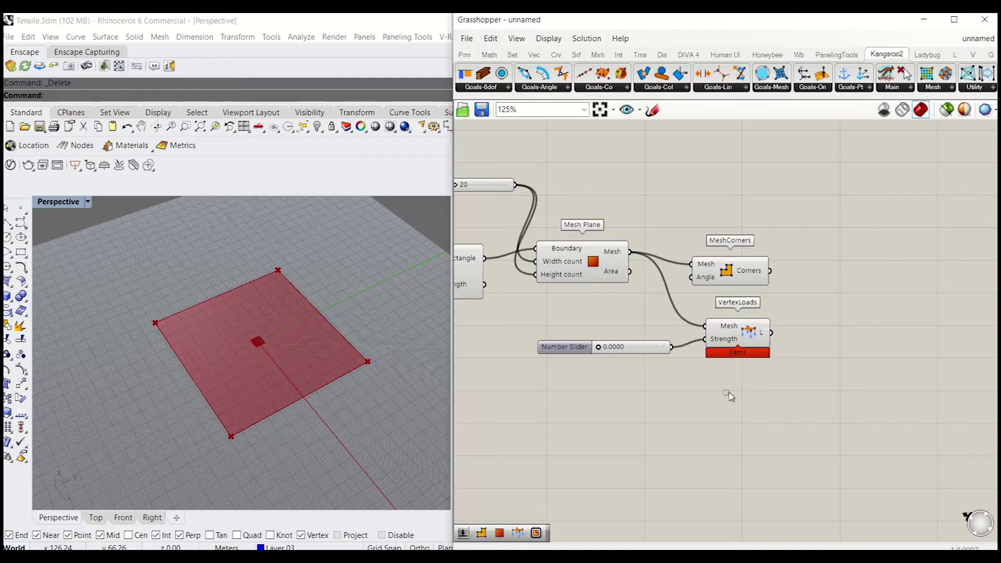
Tidy the canvas by aligning the strength slider, MeshCorners and VertexLoads with their incoming wires.
drag(653, 352, 654, 344)
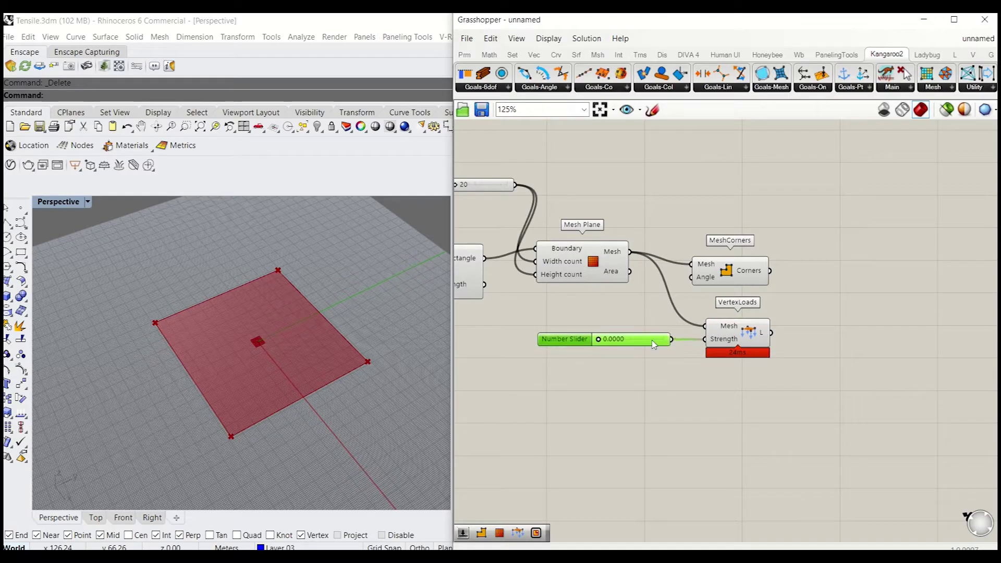
right_drag(641, 359, 602, 383)
drag(704, 294, 708, 282)
drag(709, 374, 707, 363)
click(687, 428)
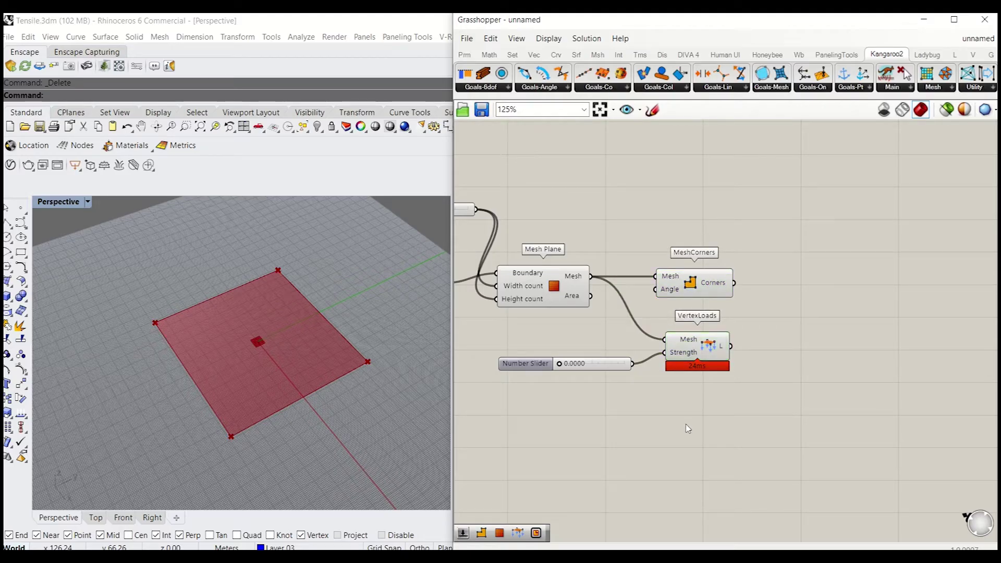
Add an Anchor component beside MeshCorners and connect the Corners output to its Point input.
double_click(656, 430)
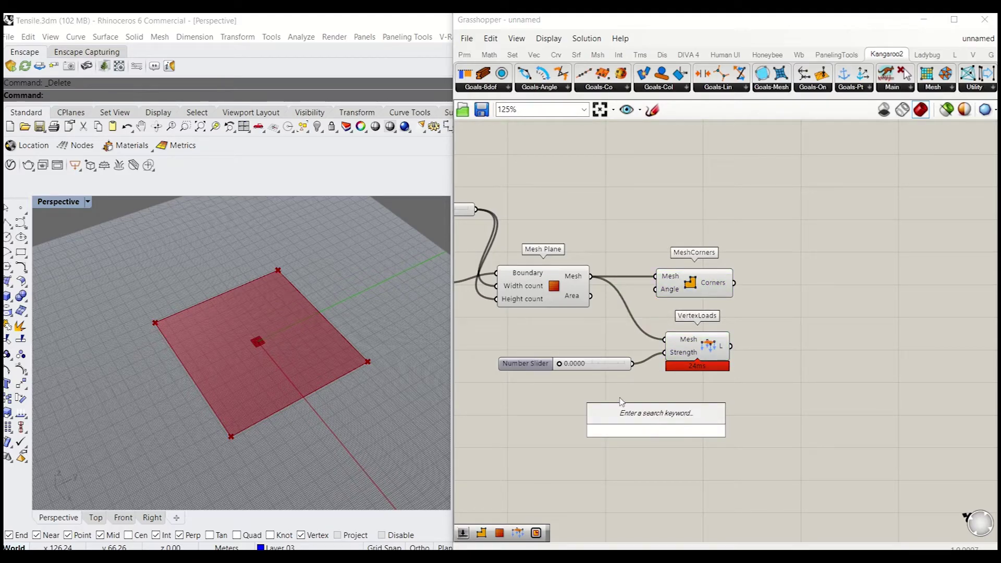
text(anchor)
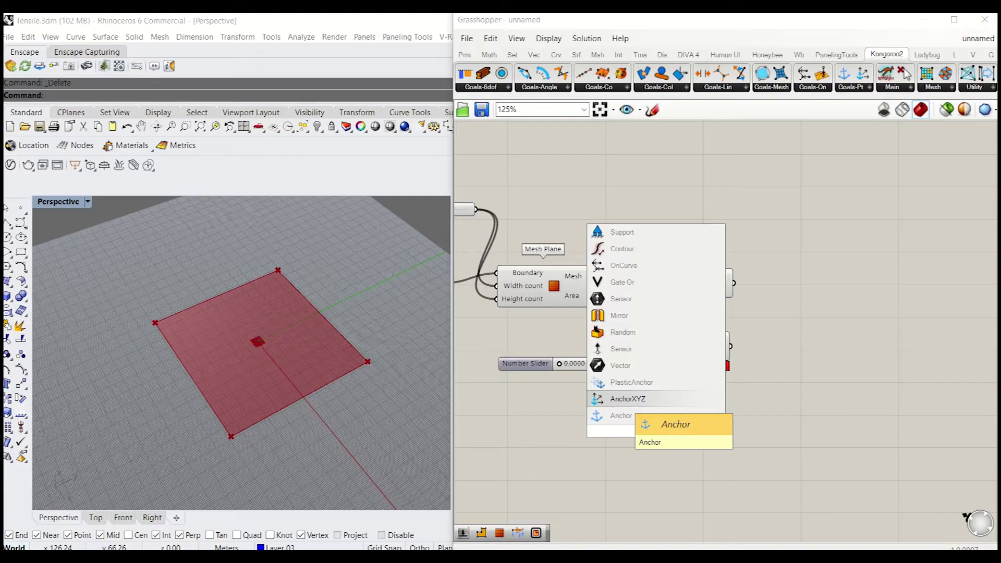
key(Return)
drag(664, 431, 820, 286)
click(855, 87)
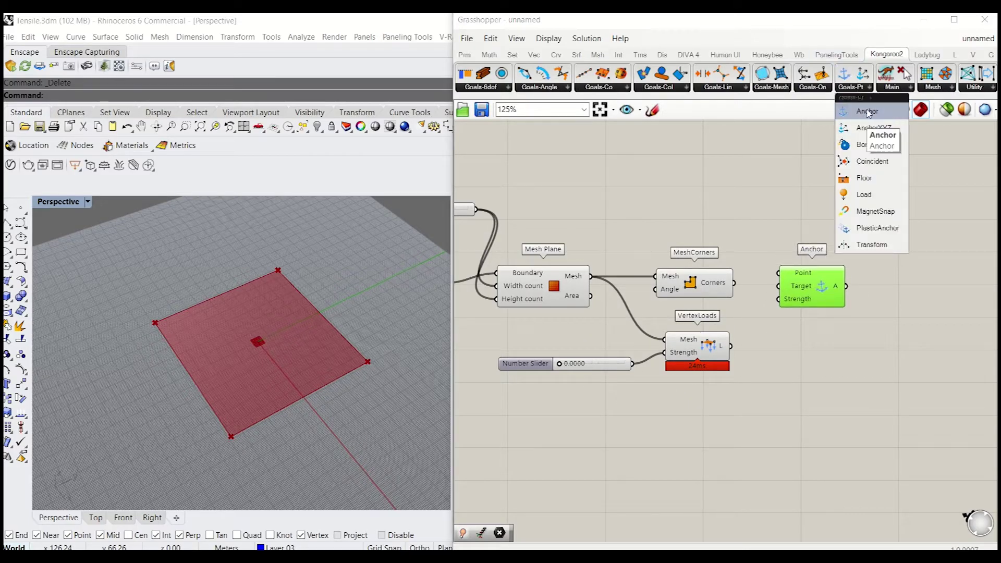
click(778, 195)
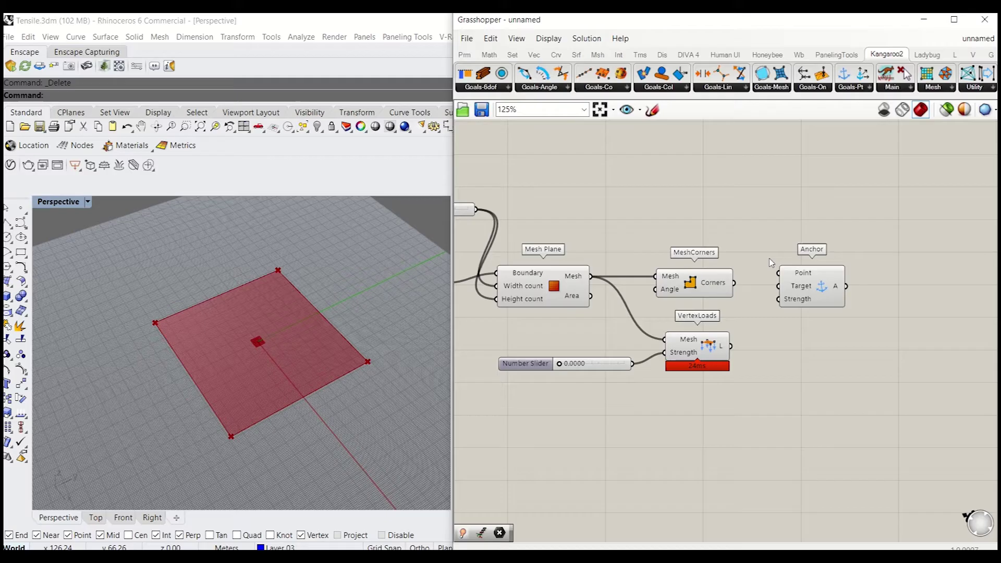
click(799, 276)
scroll(809, 167, down, 2)
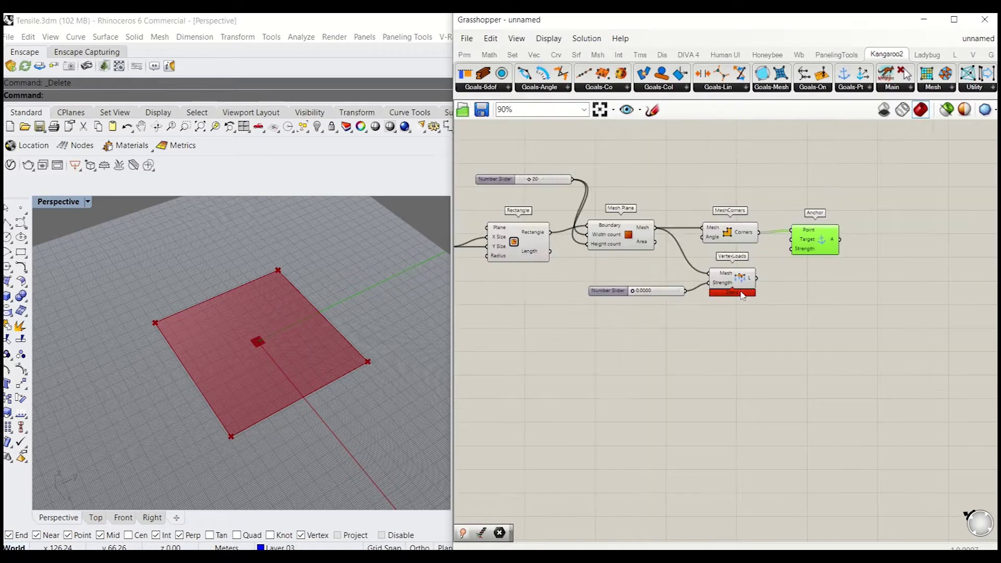
Add an EdgeLengths component above MeshCorners and connect the Mesh Plane's mesh output to its Mesh input.
double_click(706, 368)
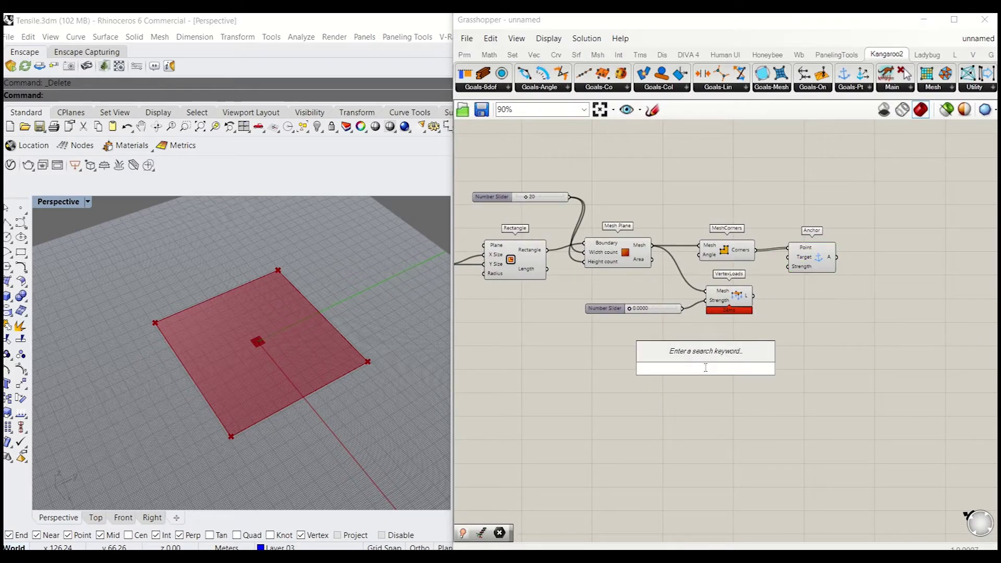
text(edg)
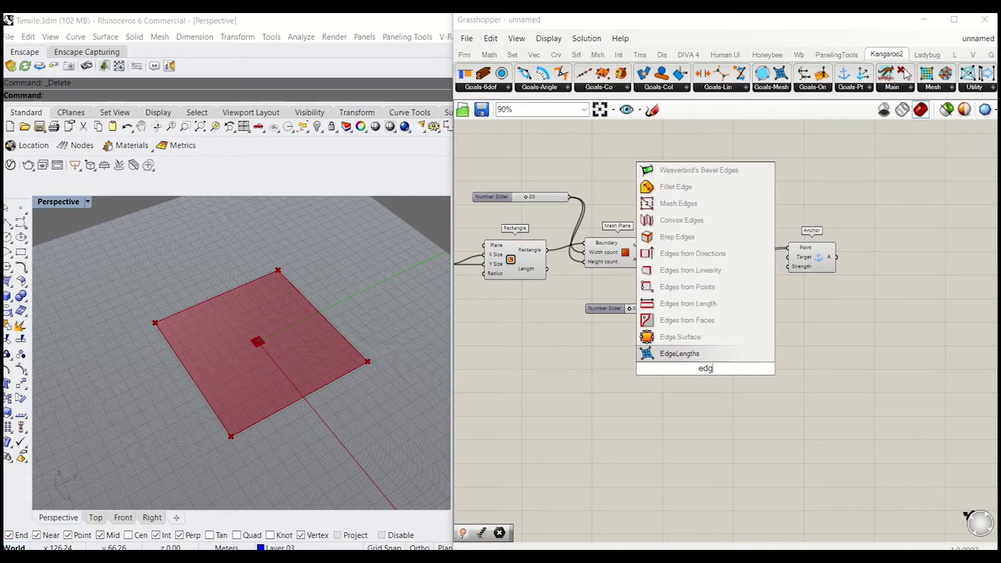
key(Return)
drag(709, 371, 718, 197)
drag(751, 206, 783, 193)
Add a number slider of 0.5 and connect it to the LengthFactor input of EdgeLengths.
double_click(707, 162)
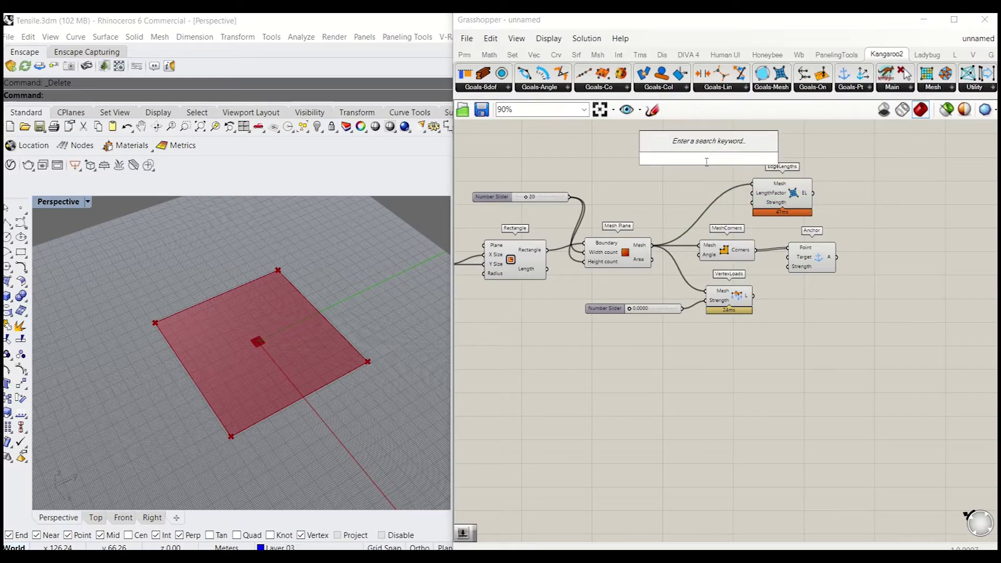
text(0.5)
key(Return)
click(706, 163)
drag(706, 163, 672, 194)
scroll(731, 197, up, 3)
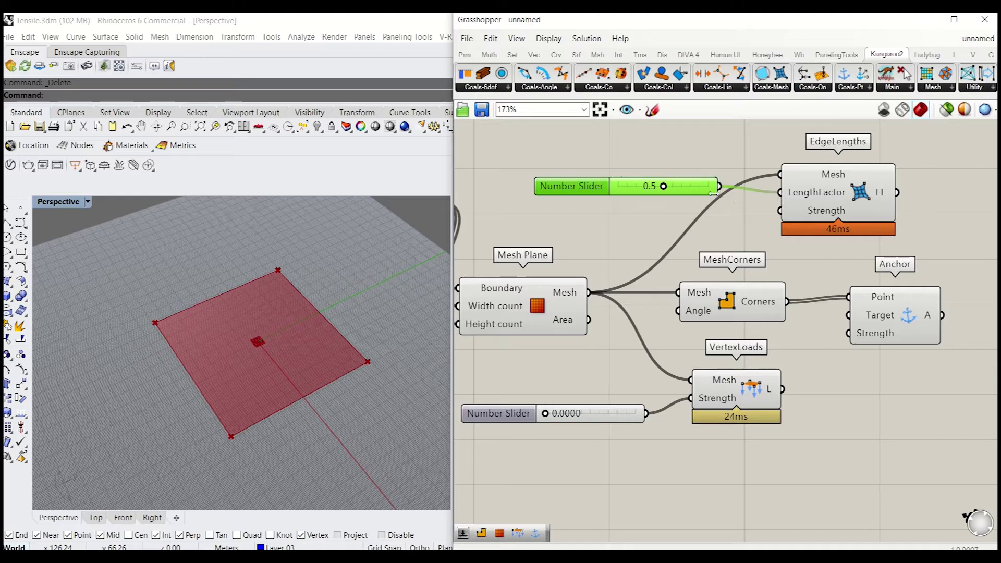
scroll(709, 166, down, 3)
click(804, 188)
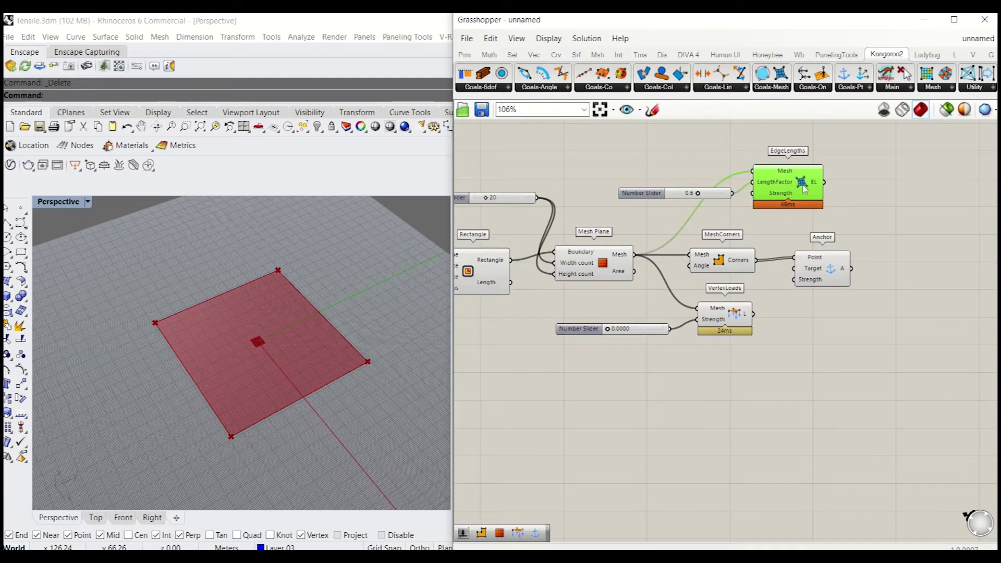
click(771, 87)
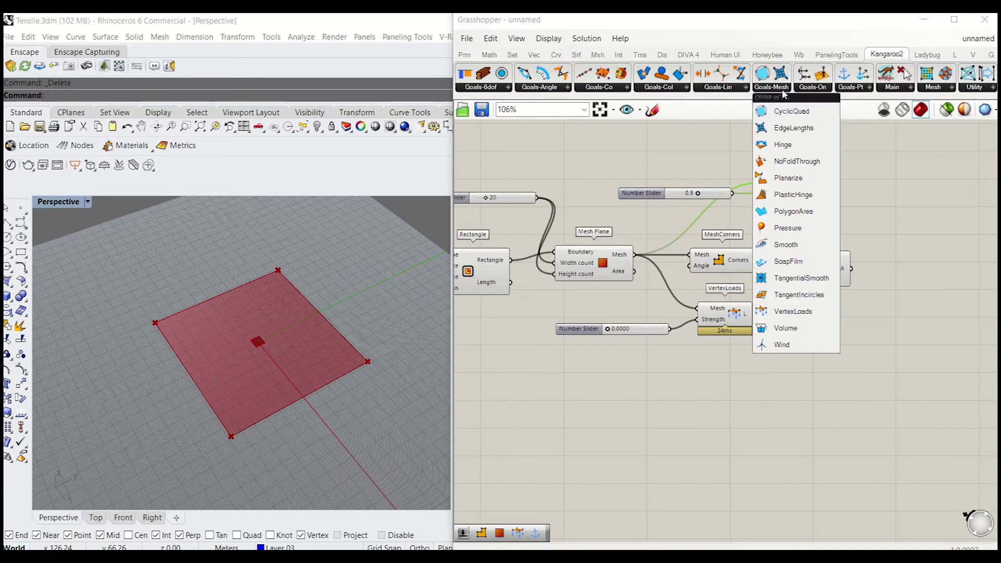
click(792, 127)
click(735, 183)
scroll(735, 182, down, 3)
click(758, 276)
scroll(756, 218, up, 3)
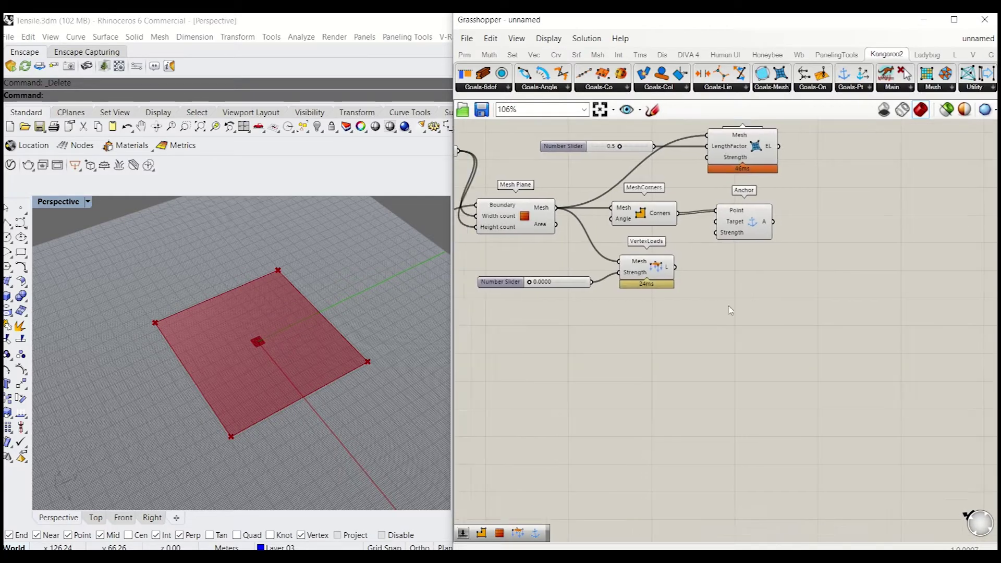
Add a NakedVertices component below VertexLoads and connect the Mesh Plane's mesh output to its Mesh input.
double_click(709, 323)
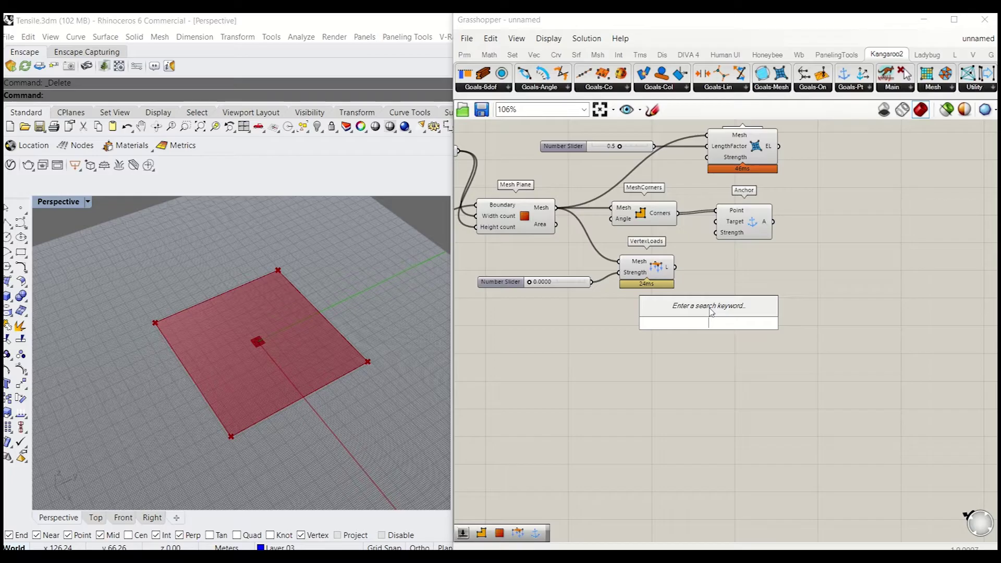
text(namked)
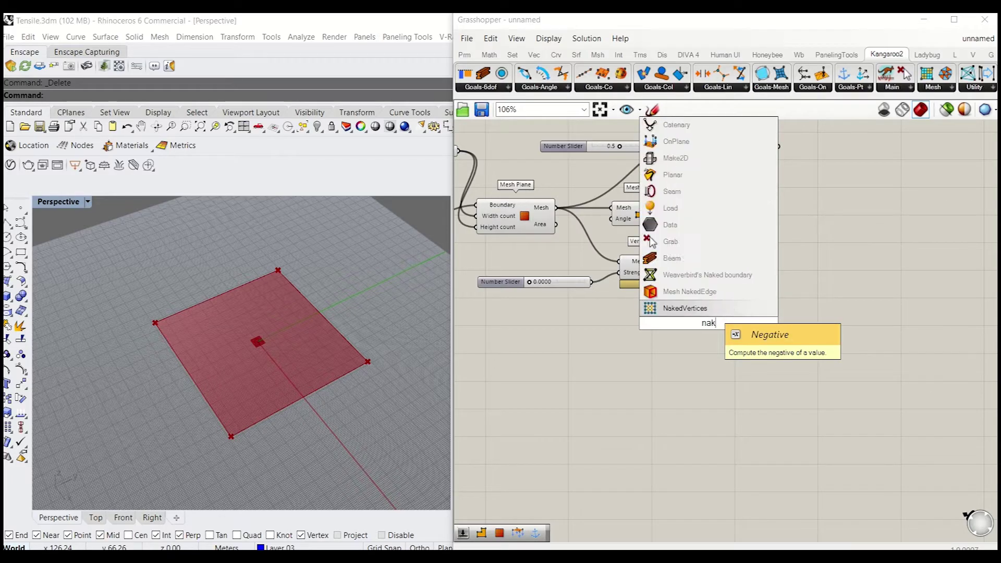
key(Return)
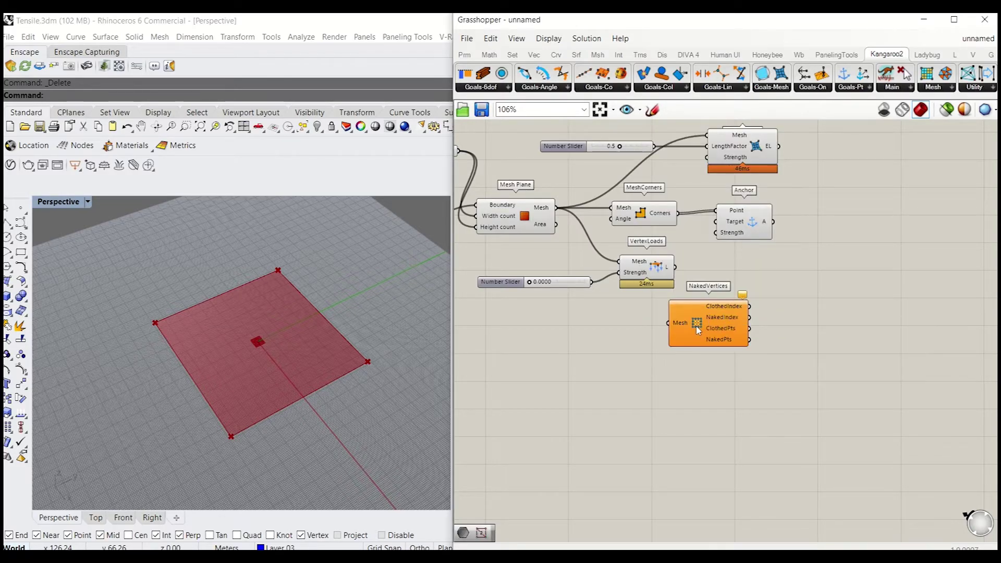
drag(688, 302, 654, 347)
drag(556, 208, 633, 368)
click(596, 395)
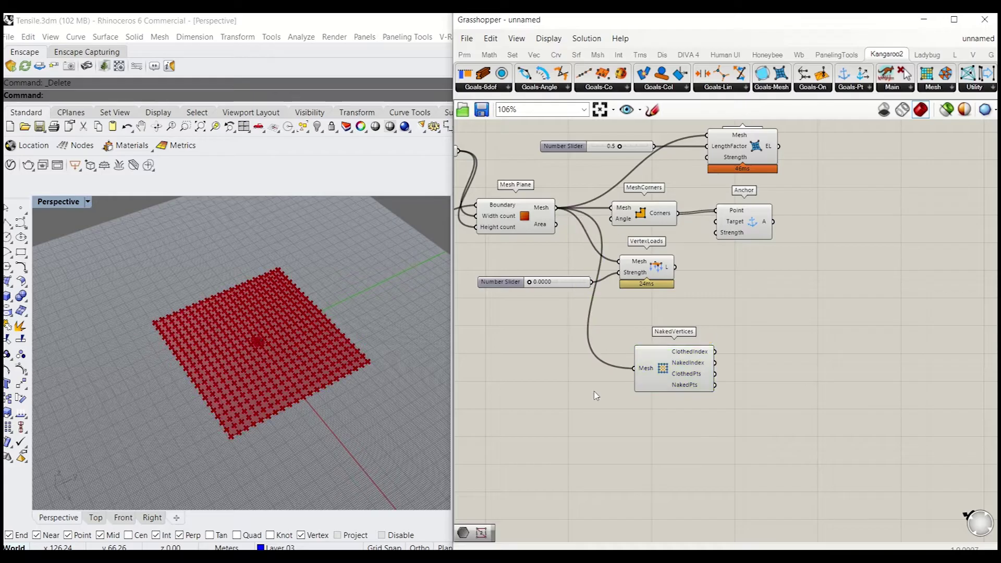
scroll(298, 353, up, 3)
scroll(298, 353, down, 5)
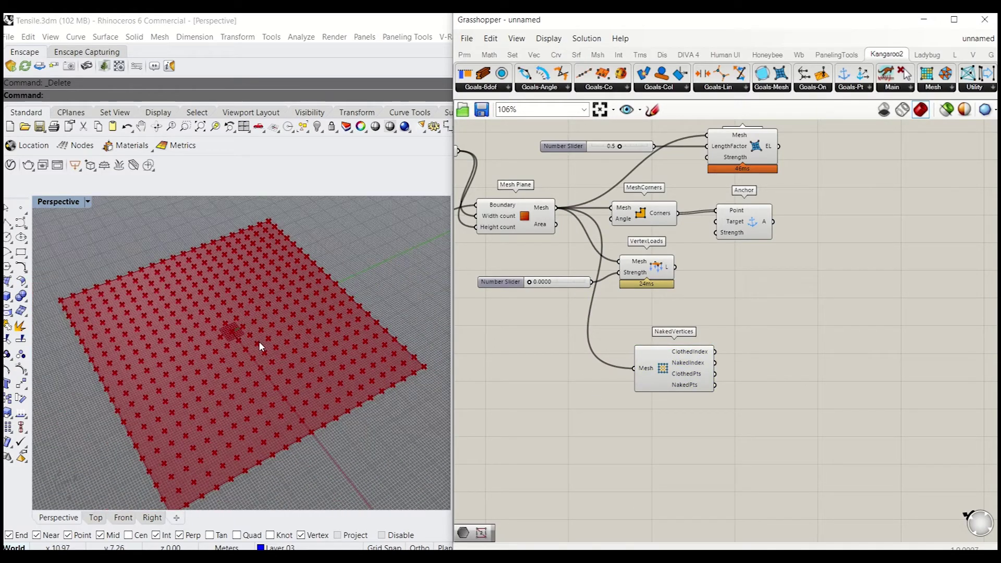
scroll(679, 385, up, 3)
double_click(807, 361)
text(data)
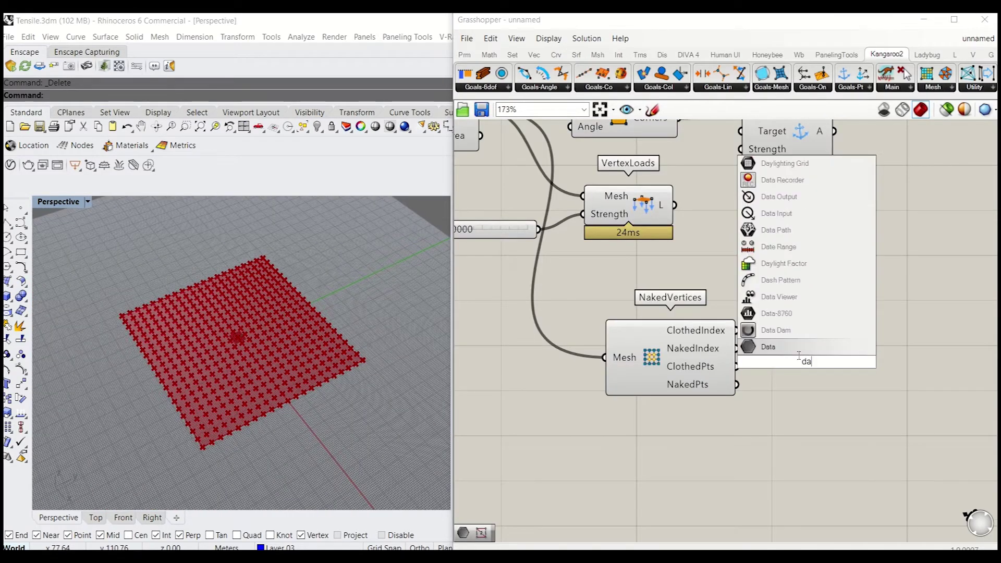
key(Return)
drag(783, 367, 784, 367)
drag(807, 367, 792, 396)
key(Delete)
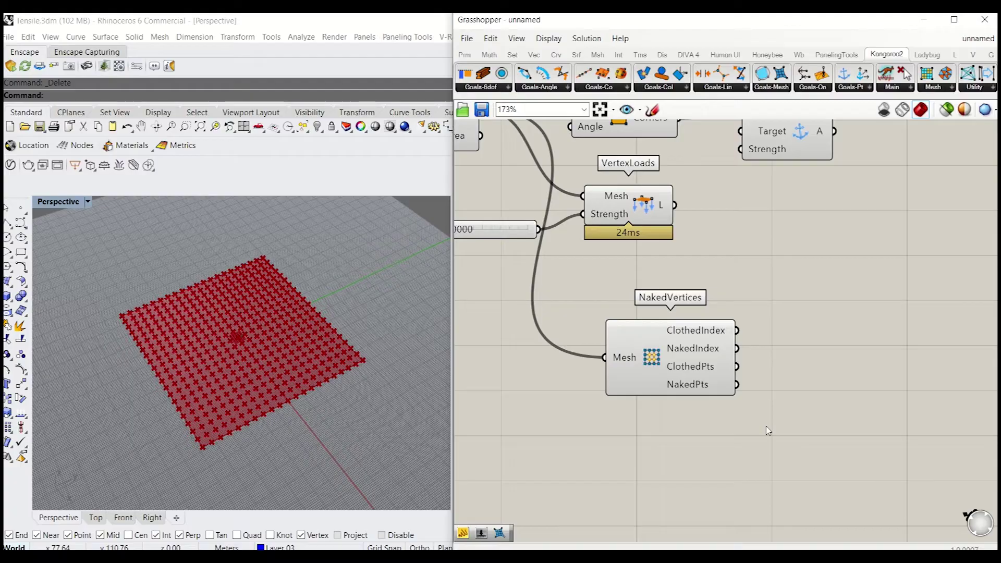
Place a point object over the mesh in the Rhino Perspective viewport and raise it vertically above the mesh.
right_drag(767, 430, 707, 415)
click(21, 209)
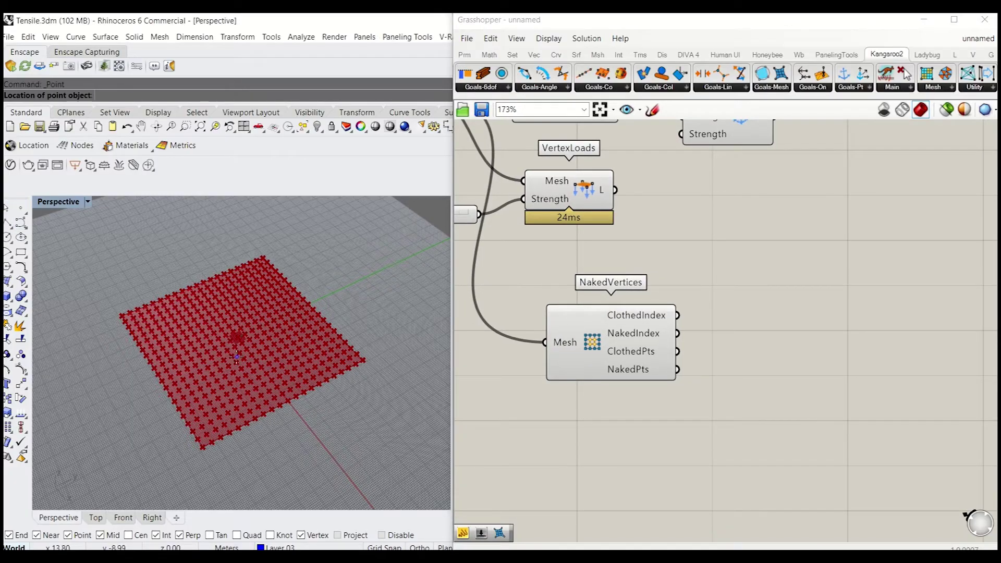
click(214, 301)
click(213, 302)
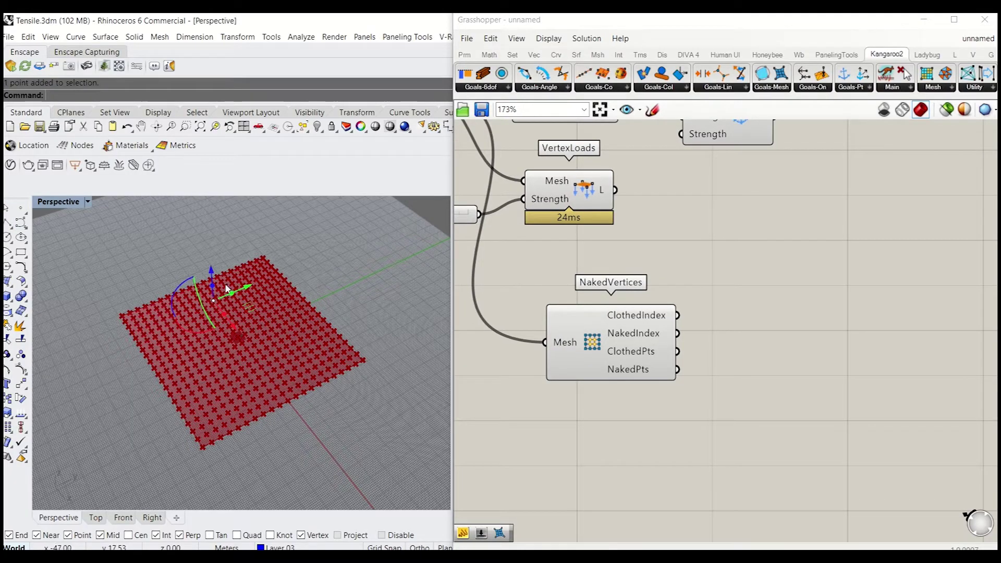
drag(211, 272, 211, 225)
Duplicate the raised Rhino point and move the copy over the opposite part of the mesh.
mouse_move(220, 315)
right_down()
mouse_move(277, 264)
mouse_move(229, 302)
right_up()
click(234, 309)
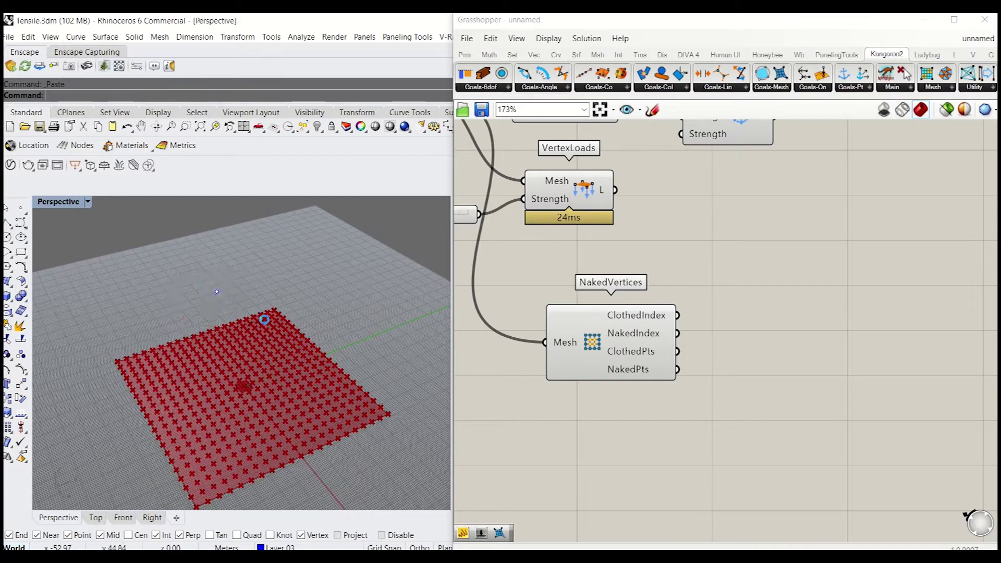
alt+drag(235, 310, 316, 406)
mouse_move(307, 429)
right_down()
mouse_move(332, 375)
mouse_move(298, 429)
right_up()
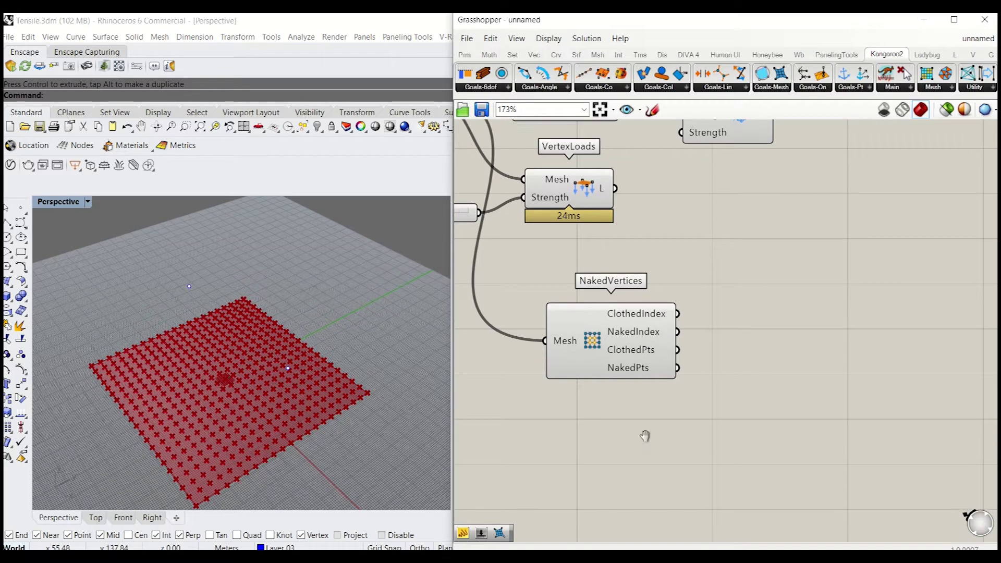
right_drag(304, 346, 315, 362)
Select the first raised Rhino point and add a Point parameter below NakedVertices in Grasshopper.
click(294, 352)
click(216, 291)
double_click(641, 447)
text(dat)
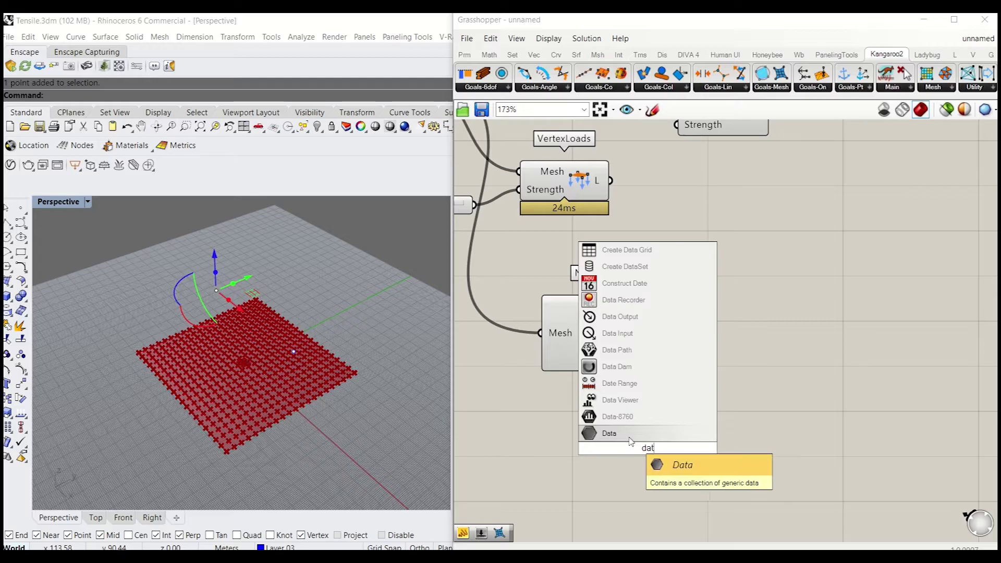
drag(657, 447, 552, 446)
text(po)
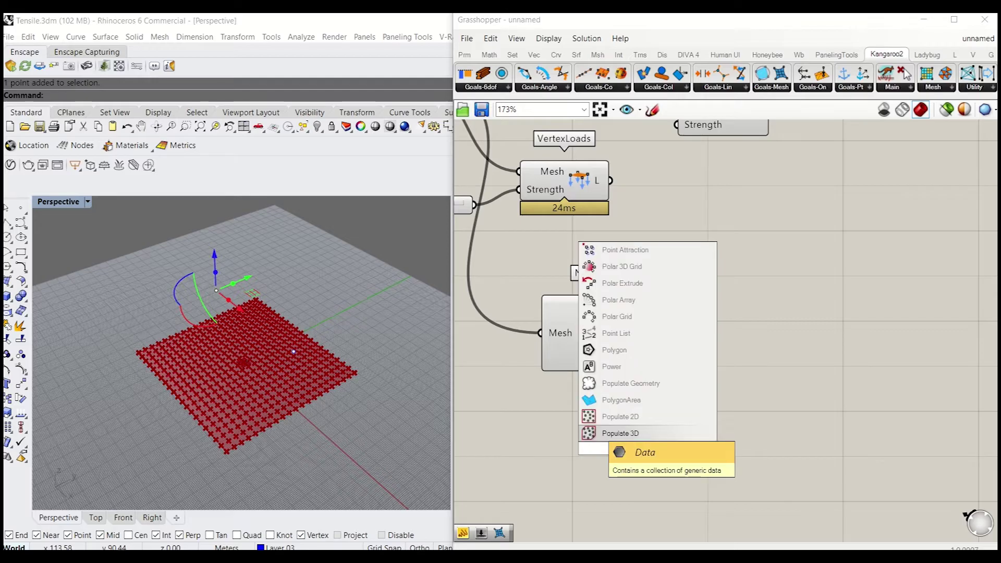
text(int)
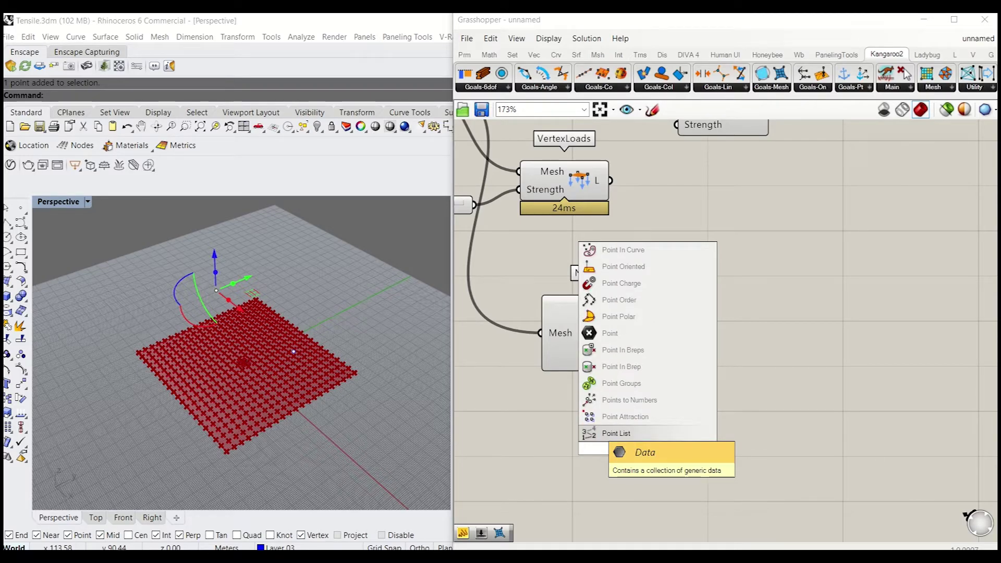
click(609, 432)
Reference the first raised Rhino point in the Point parameter and reposition the parameter below NakedVertices.
right_click(650, 447)
click(693, 483)
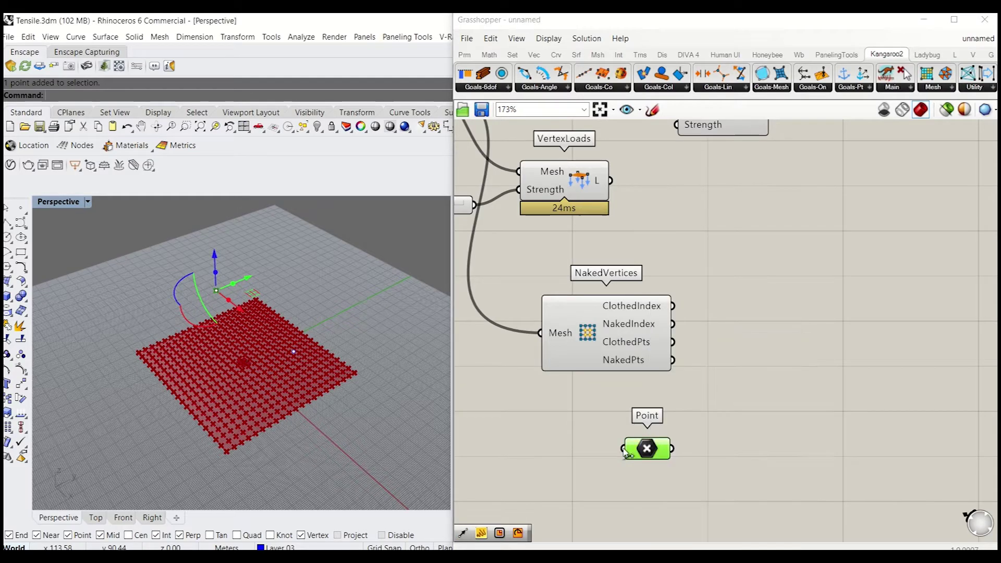
click(399, 404)
click(689, 422)
mouse_move(649, 454)
mouse_down()
mouse_move(669, 458)
mouse_move(665, 451)
mouse_up()
Add a Closest Point component beside NakedVertices.
click(732, 420)
double_click(734, 420)
text(slo)
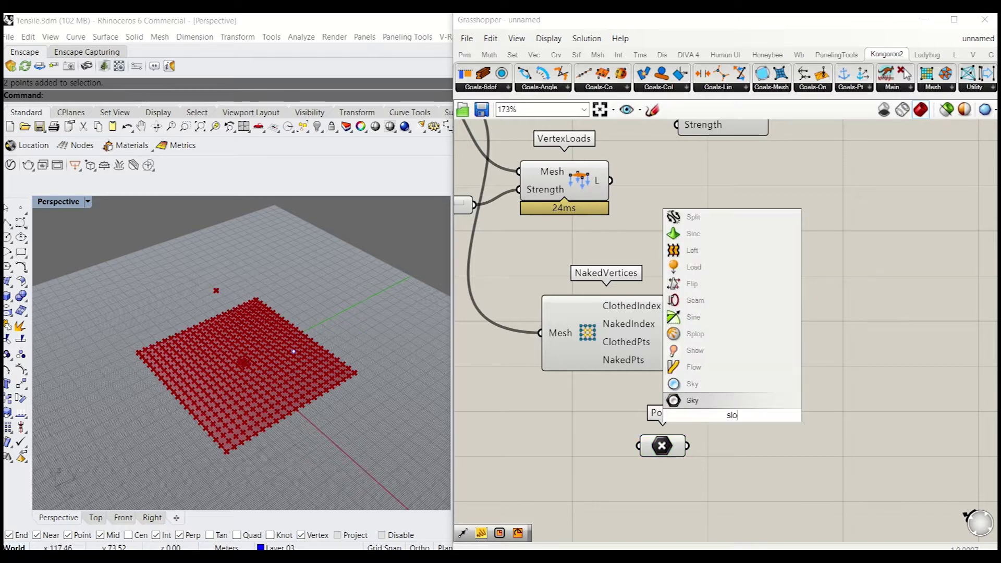
key(BackSpace)
key(BackSpace)
text(close)
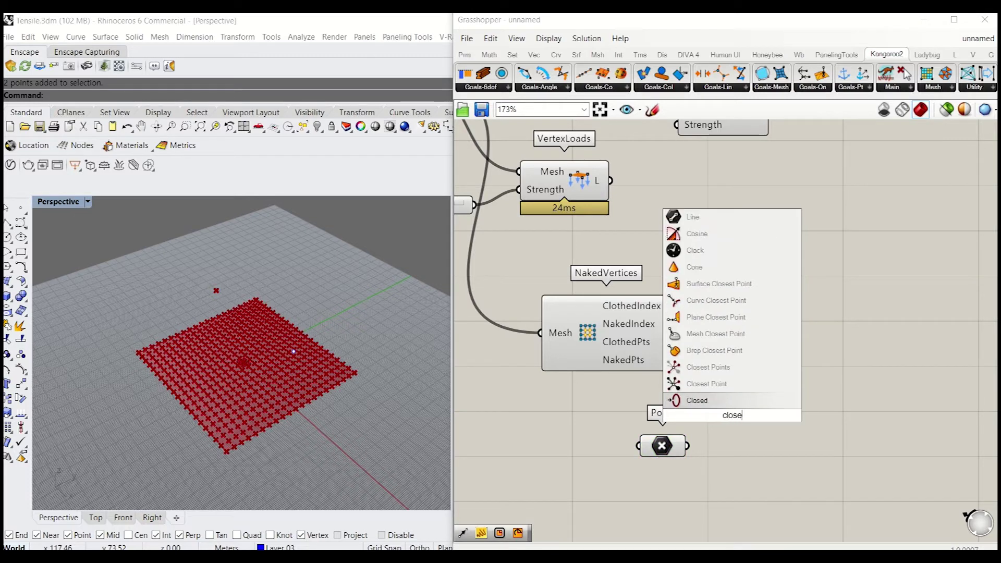
click(701, 383)
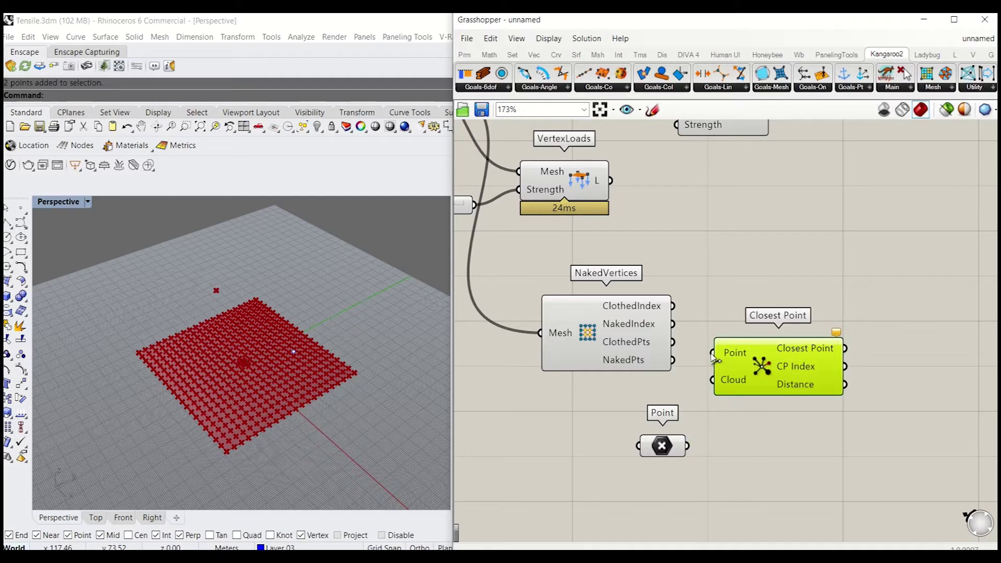
Connect ClothedPts to Closest Point's Cloud input and the Point parameter to its Point input, arranging the components compactly.
drag(689, 352, 636, 348)
drag(740, 362, 744, 350)
right_drag(252, 356, 268, 314)
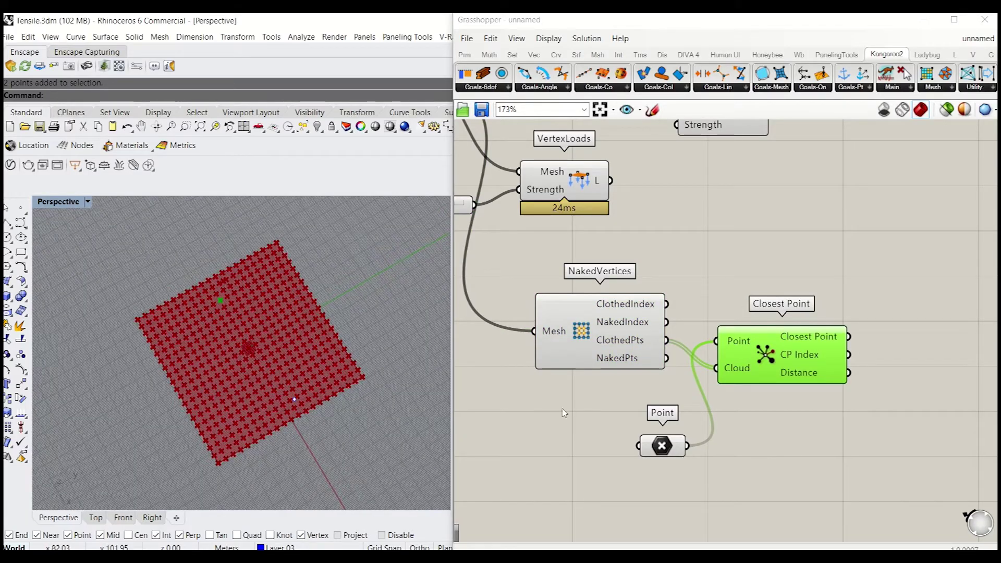
drag(672, 448, 659, 403)
right_drag(718, 411, 636, 375)
click(711, 338)
drag(711, 338, 704, 330)
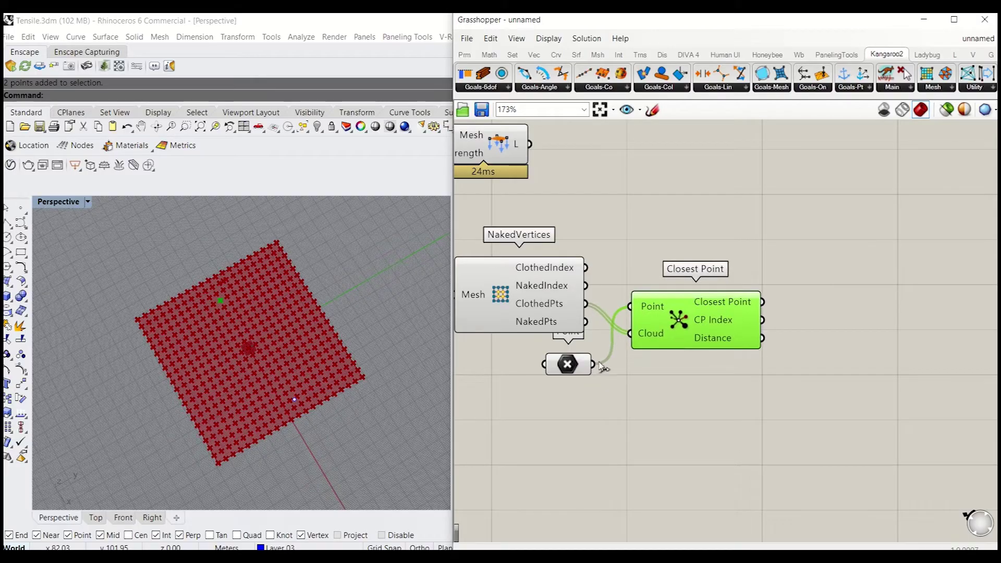
drag(571, 368, 574, 383)
Add an Anchor component beside Closest Point and connect the Closest Point output to its Point input.
double_click(858, 291)
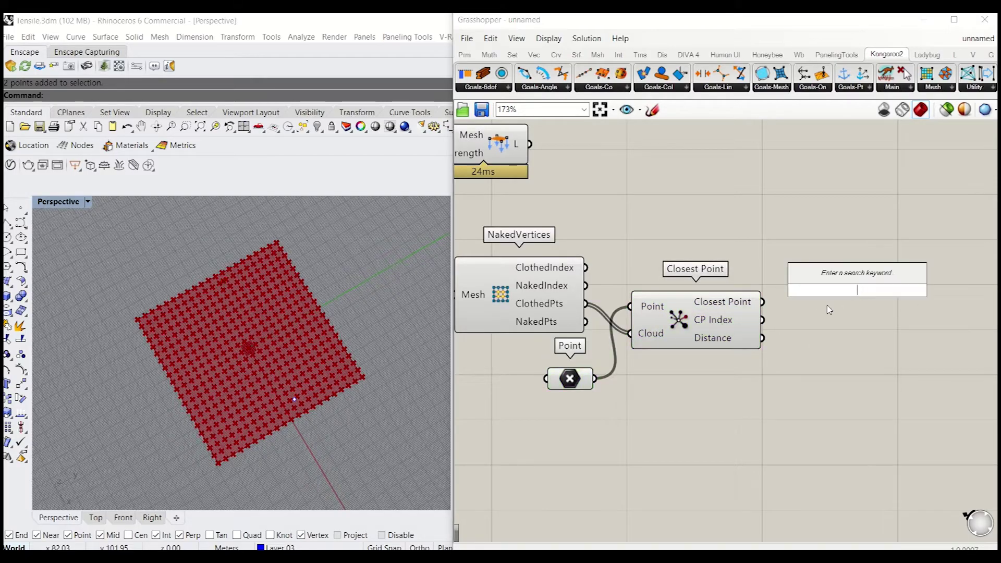
text(ancho)
key(Return)
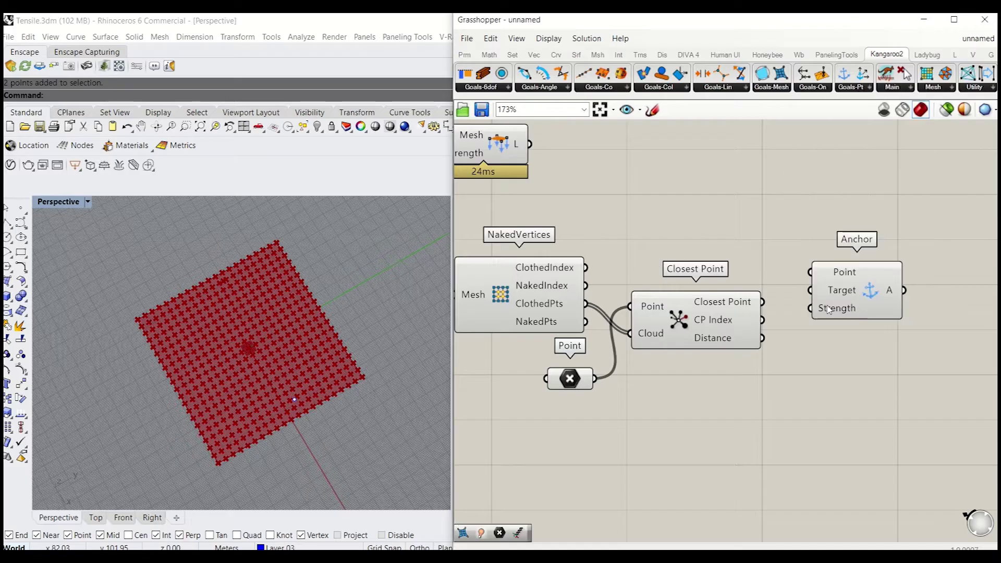
drag(814, 274, 588, 315)
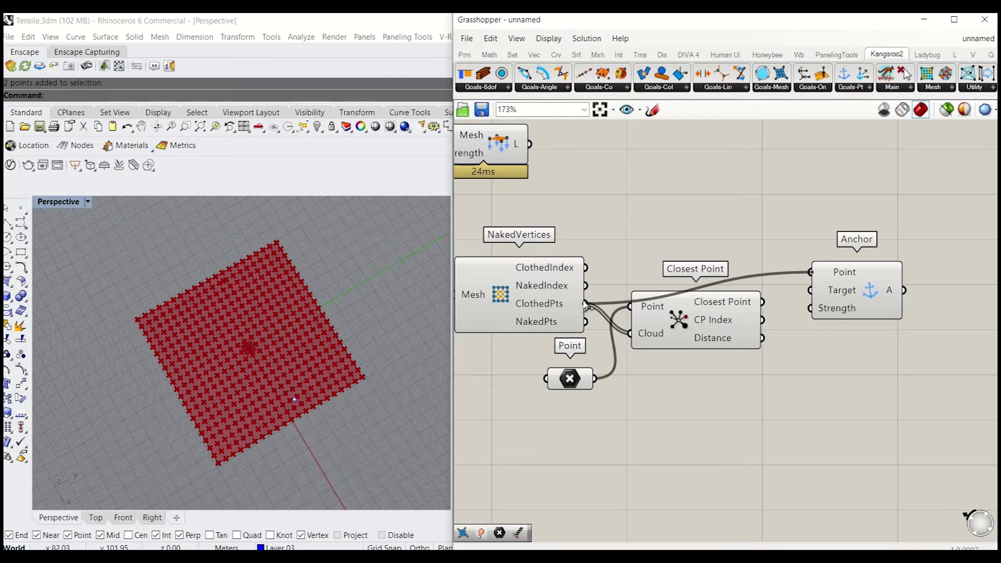
drag(604, 301, 760, 275)
drag(825, 296, 841, 317)
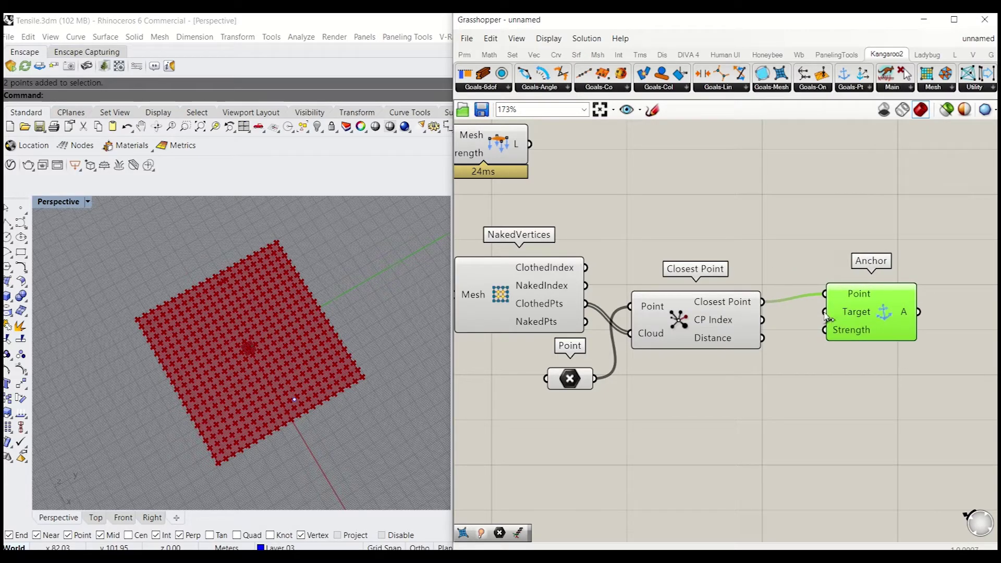
Connect the Point parameter to the new Anchor's Target input and place the parameter back below NakedVertices.
mouse_move(708, 376)
mouse_down()
mouse_move(594, 379)
mouse_move(621, 405)
mouse_move(692, 382)
mouse_up()
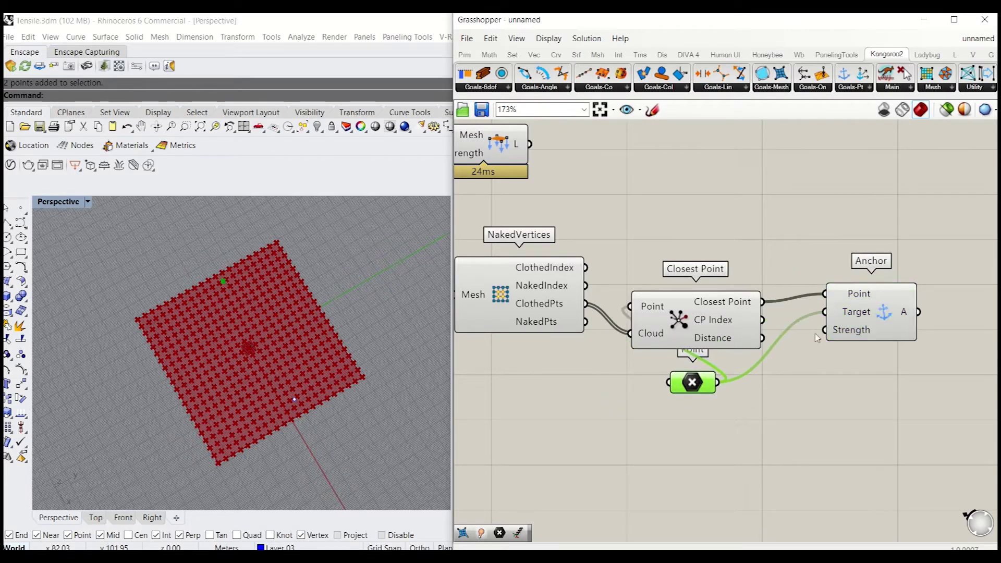
drag(889, 305, 893, 319)
drag(702, 383, 586, 390)
scroll(736, 225, down, 5)
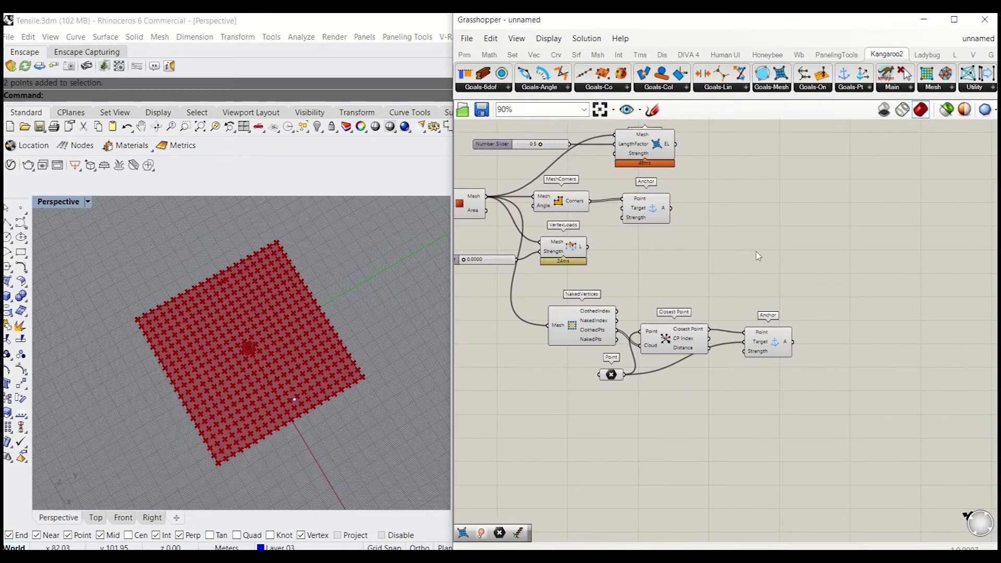
Add a Kangaroo Solver component and place it beyond the goal components, level with EdgeLengths.
right_drag(791, 240, 740, 242)
double_click(754, 232)
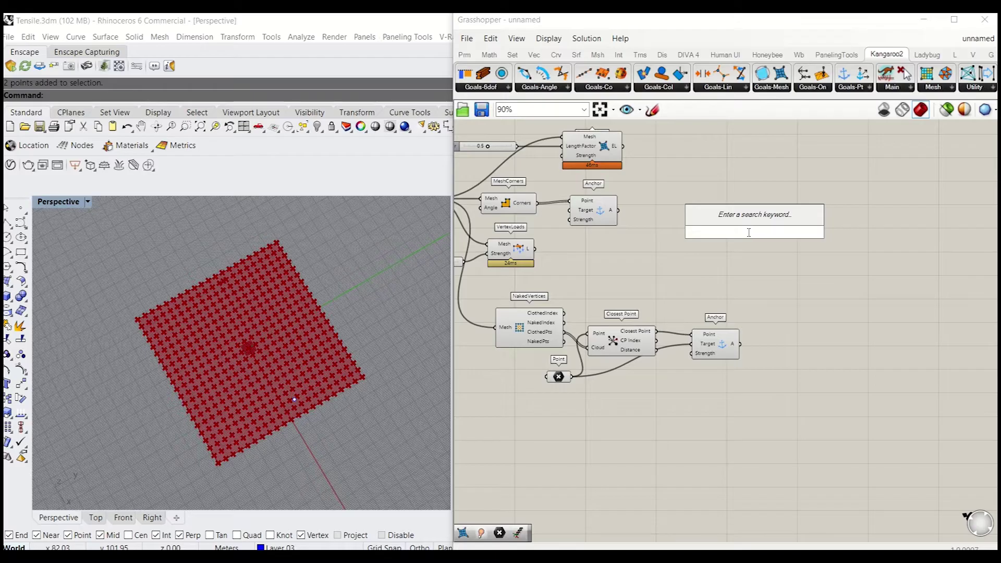
text(solver)
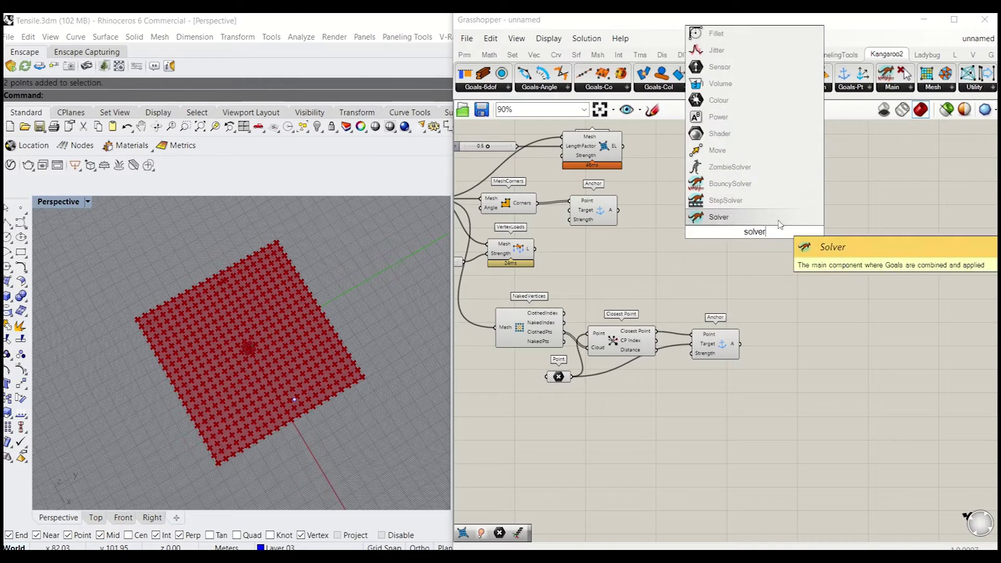
click(779, 223)
drag(776, 224, 764, 187)
click(898, 87)
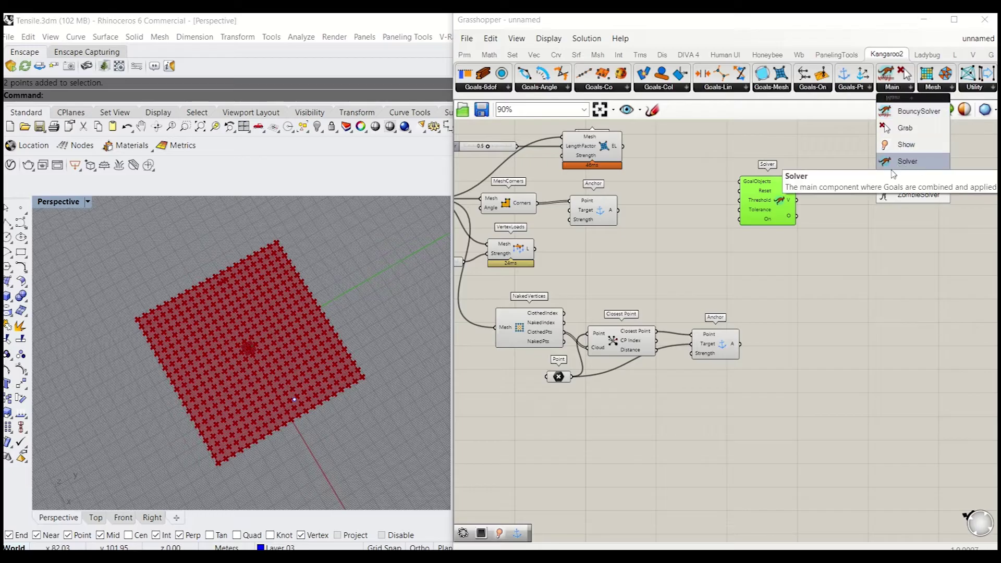
click(791, 156)
drag(763, 211, 774, 188)
right_drag(703, 202, 743, 235)
Add a Show component, feed it the Mesh Plane's mesh, and connect its output to the Solver's GoalObjects.
double_click(689, 269)
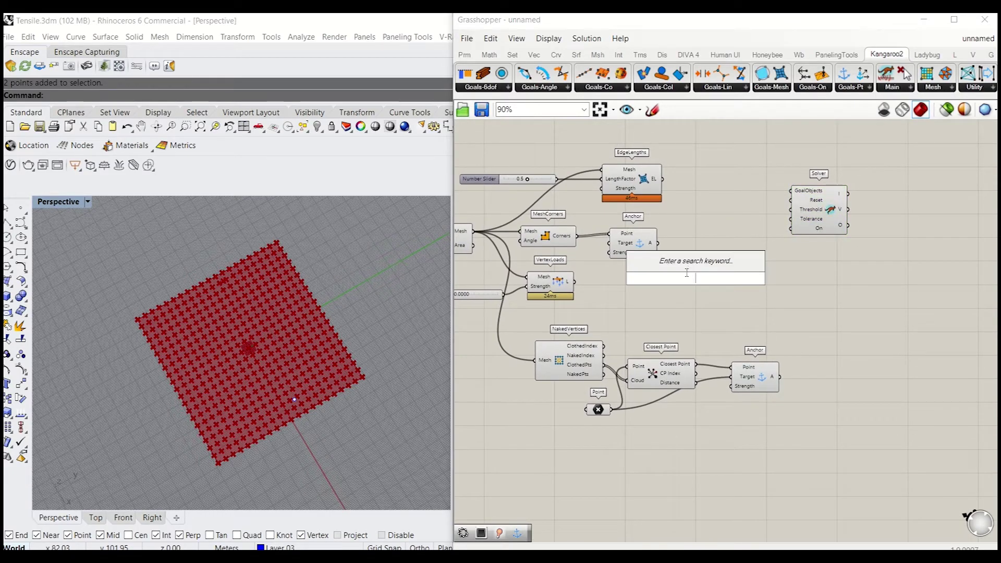
text(show)
click(650, 260)
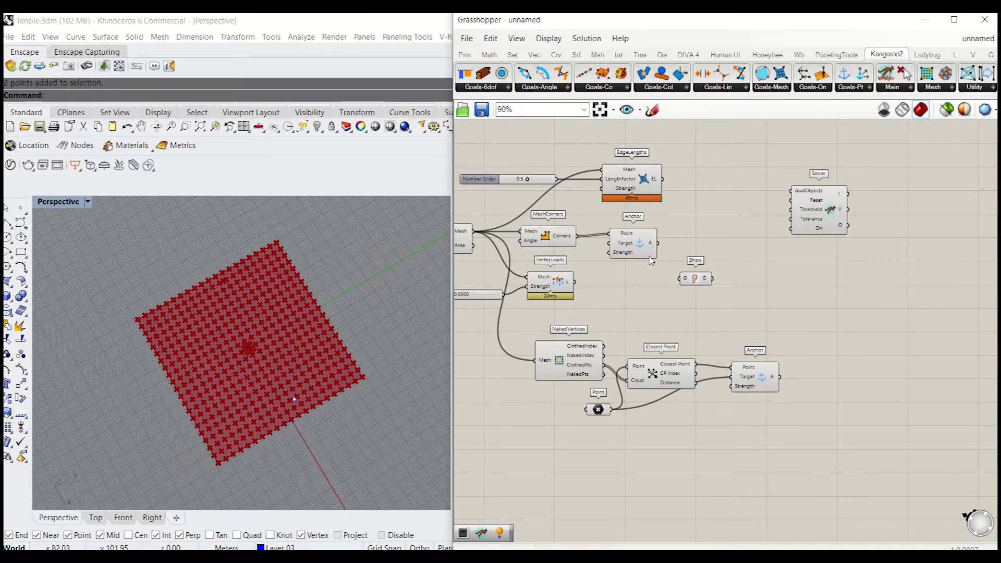
scroll(579, 253, down, 2)
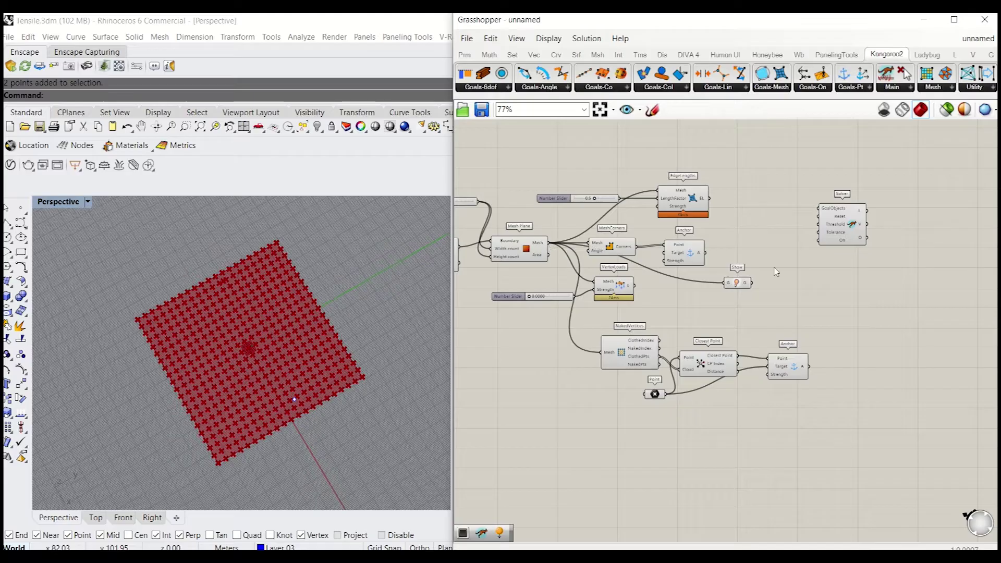
scroll(776, 271, up, 3)
drag(748, 284, 734, 191)
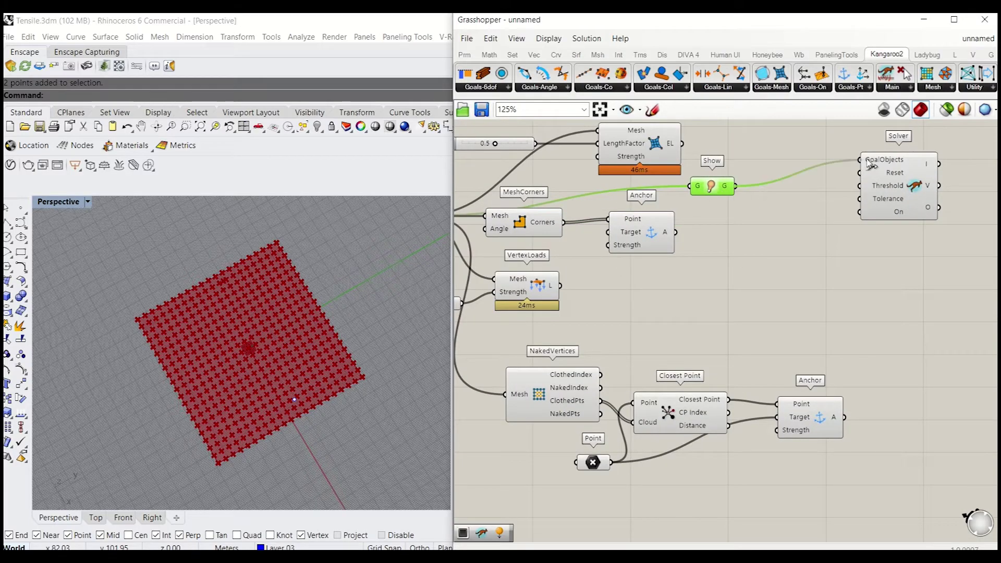
Connect the outputs of EdgeLengths, VertexLoads and both Anchor components to the Solver's GoalObjects alongside Show.
right_drag(685, 143, 684, 218)
drag(683, 217, 740, 214)
drag(857, 240, 857, 238)
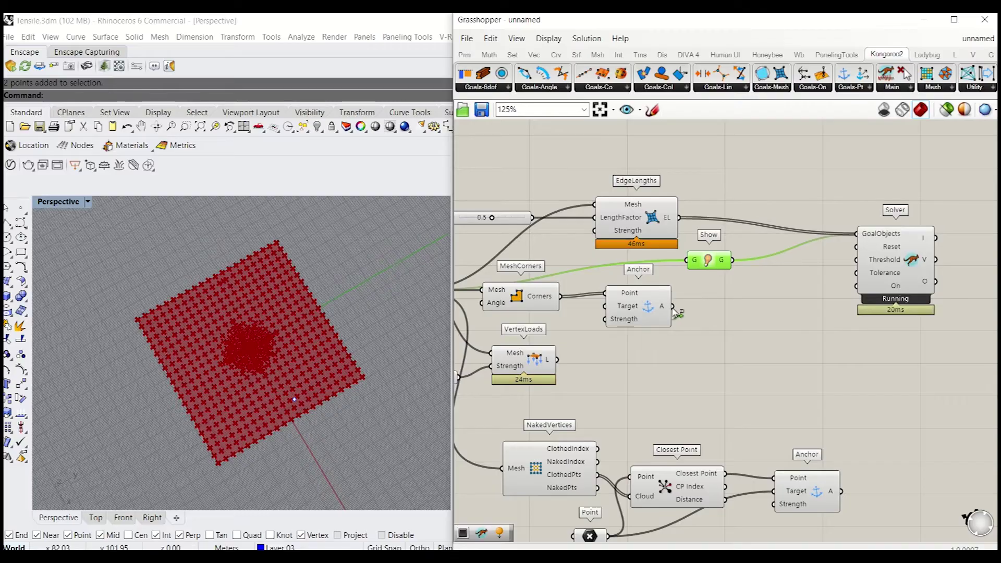
drag(673, 308, 857, 236)
shift+drag(672, 306, 670, 306)
shift+drag(844, 238, 856, 235)
shift+drag(844, 391, 864, 244)
mouse_move(259, 354)
right_down()
mouse_move(312, 278)
mouse_move(271, 378)
mouse_move(277, 305)
mouse_move(313, 338)
mouse_move(257, 358)
right_up()
scroll(340, 334, up, 3)
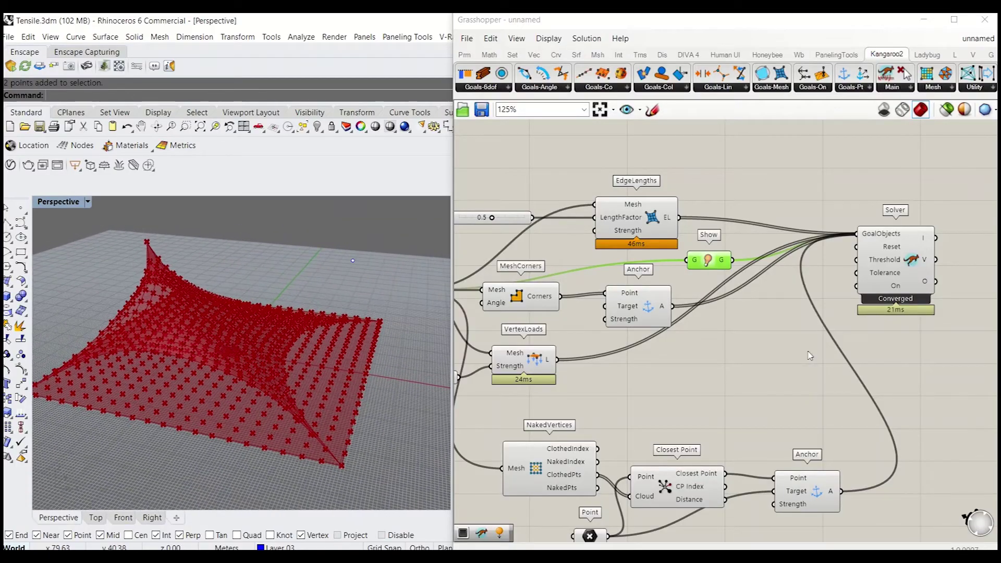
Move the mesh-corner Anchor nearer the Solver, and add a Button connected to the Solver's Reset input.
right_drag(809, 356, 820, 330)
drag(643, 282, 707, 282)
right_drag(761, 379, 784, 342)
click(785, 286)
double_click(802, 282)
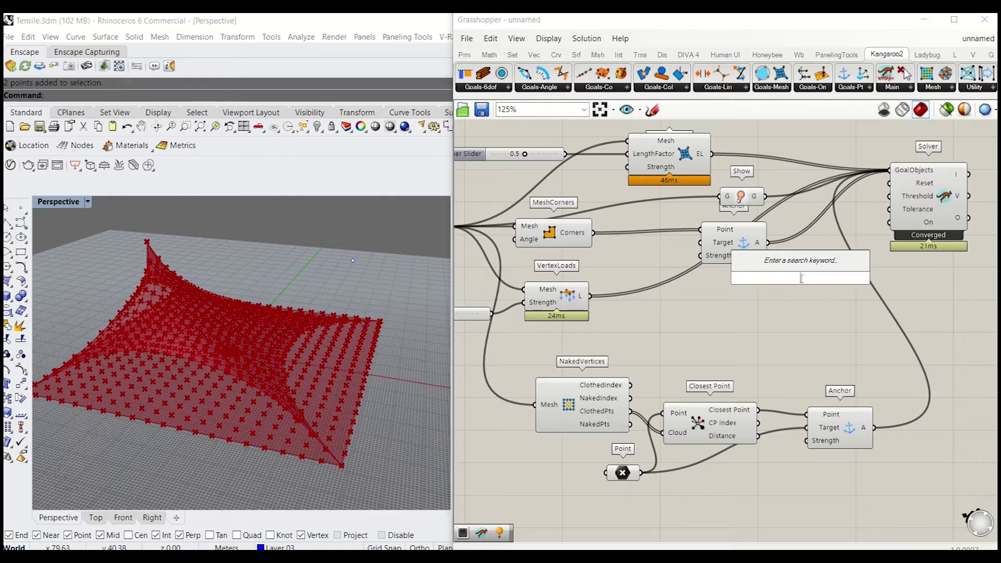
text(but)
key(Return)
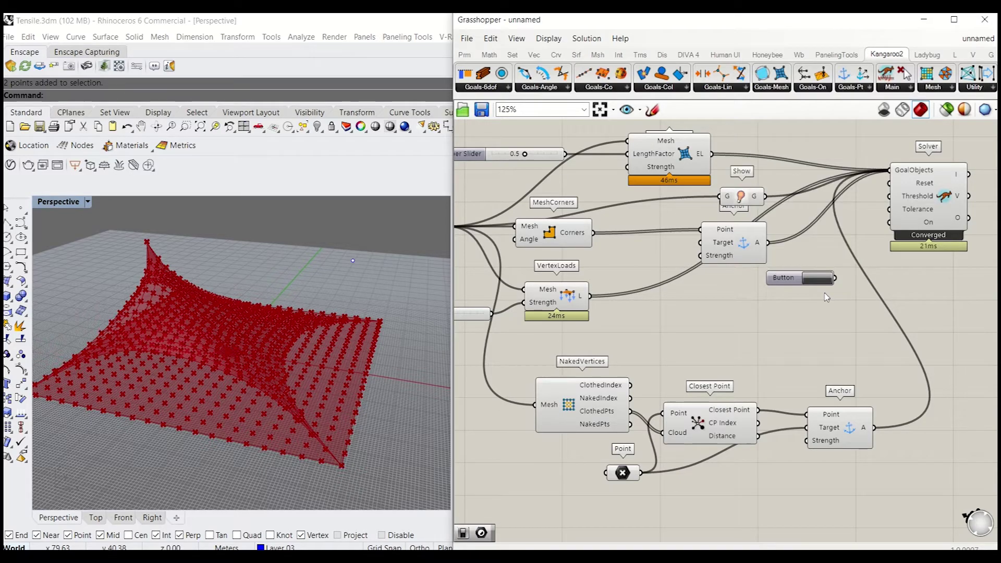
scroll(859, 334, up, 1)
right_drag(833, 289, 698, 344)
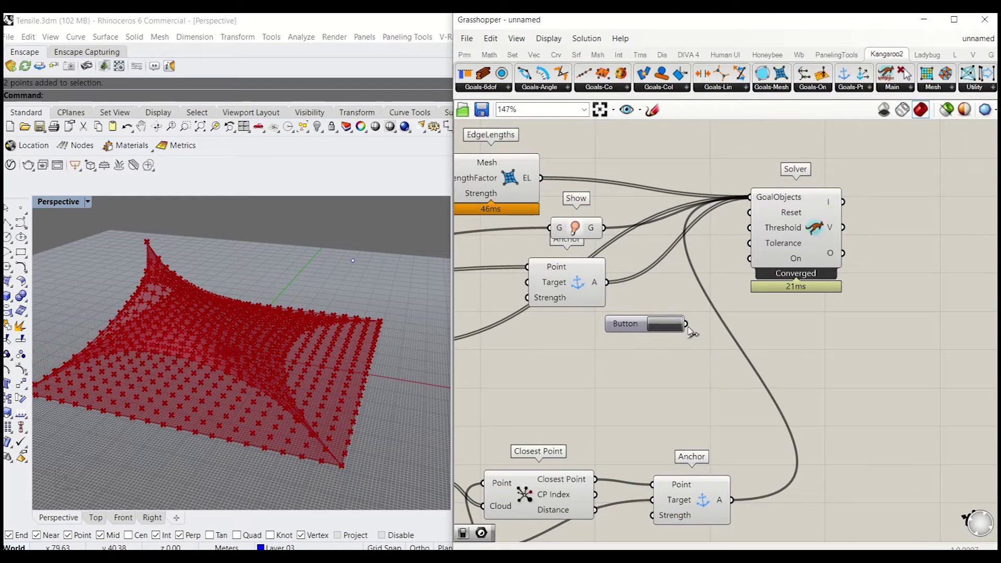
drag(788, 233, 829, 236)
Add a Boolean Toggle below the Button and connect it to the Solver's On input.
double_click(780, 337)
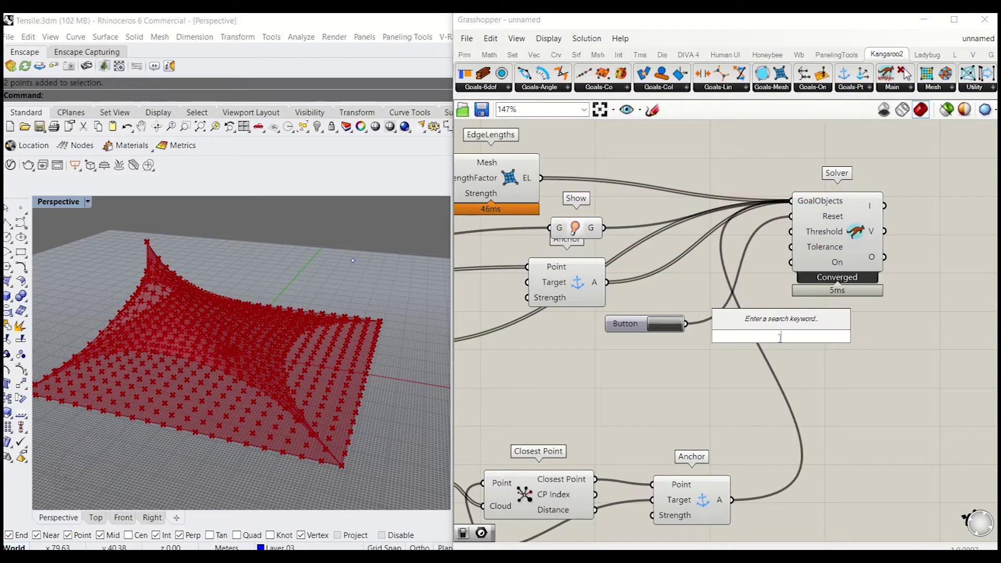
text(bo)
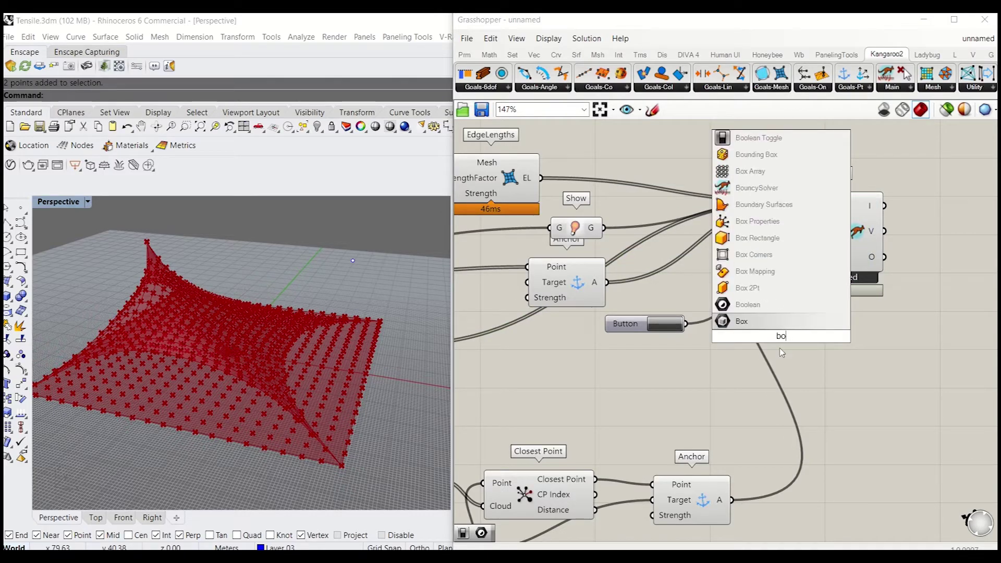
text(o)
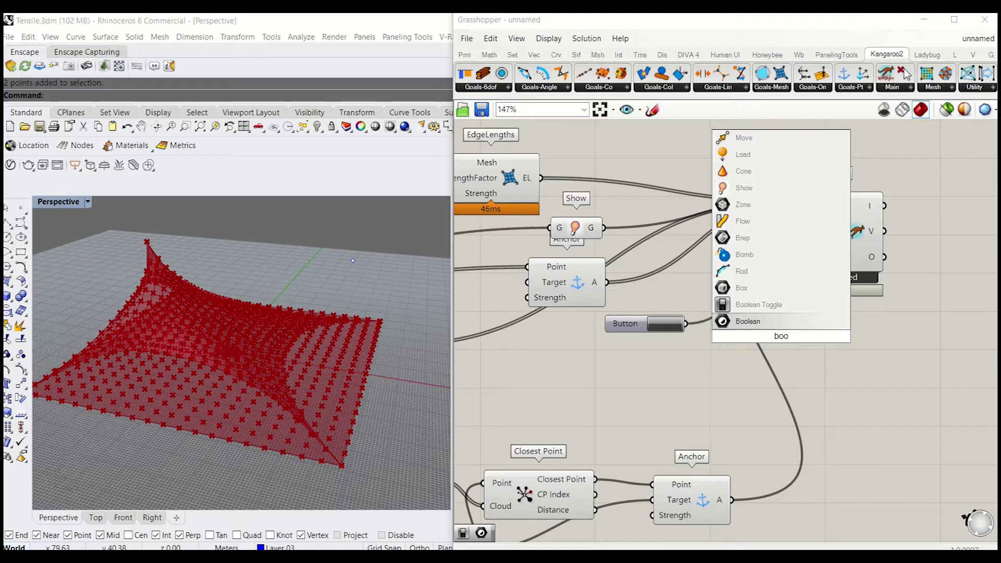
click(759, 304)
drag(824, 344, 685, 355)
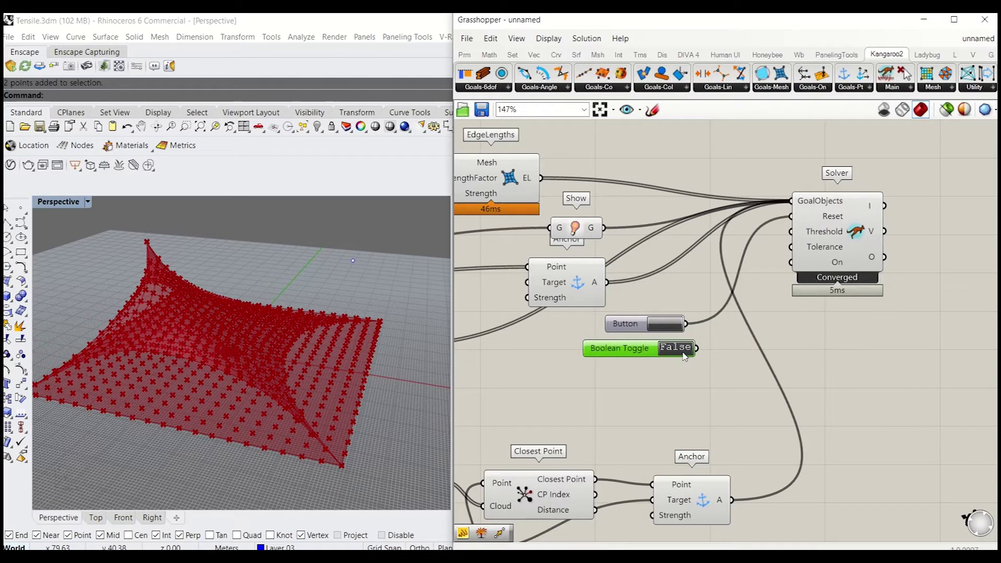
drag(788, 274, 789, 270)
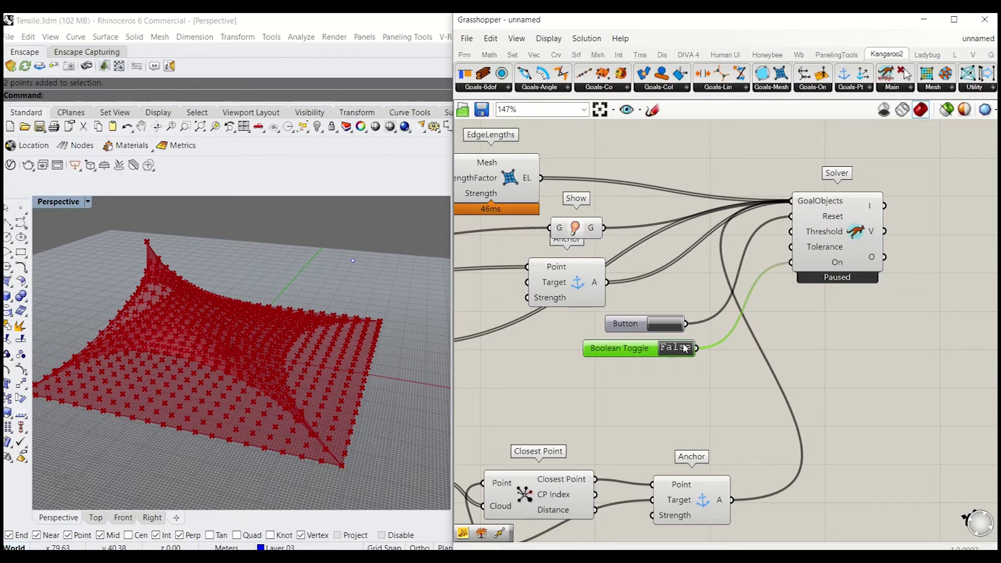
Reset the Solver with the Button and set the Boolean Toggle to True to run the simulation.
click(672, 329)
right_drag(299, 337, 243, 393)
scroll(243, 393, down, 4)
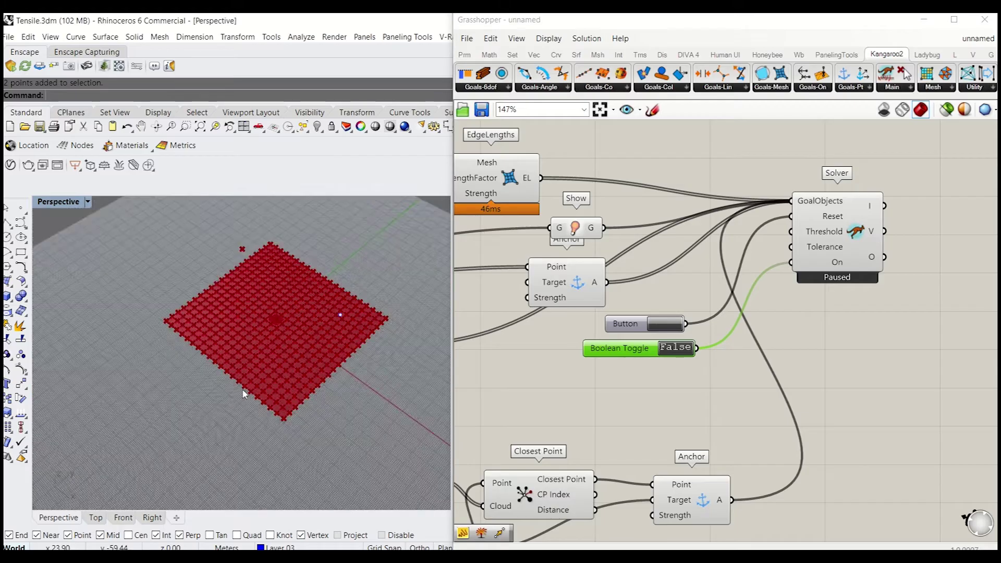
scroll(286, 304, up, 4)
double_click(674, 349)
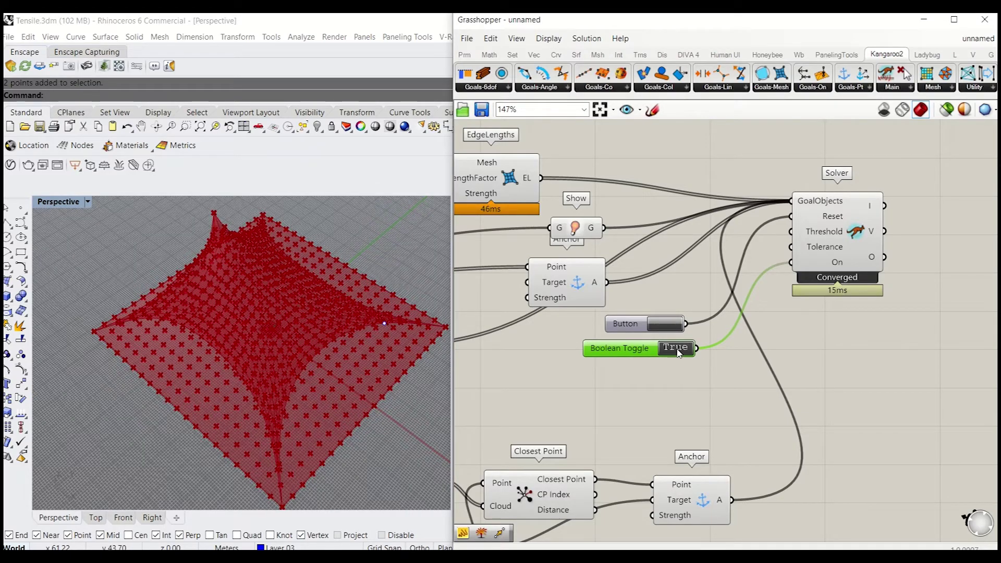
Raise the first anchor point vertically in the Rhino Perspective view.
right_drag(313, 365, 298, 302)
click(121, 351)
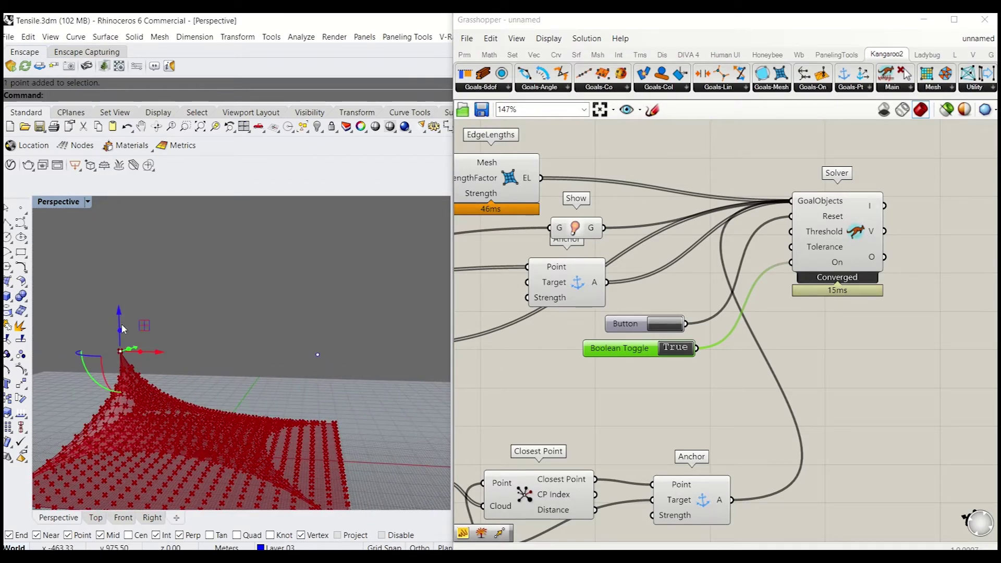
drag(120, 326, 120, 283)
click(157, 292)
Reference both raised Rhino points in the Point parameter as multiple points.
click(318, 354)
scroll(363, 305, down, 5)
scroll(532, 399, up, 5)
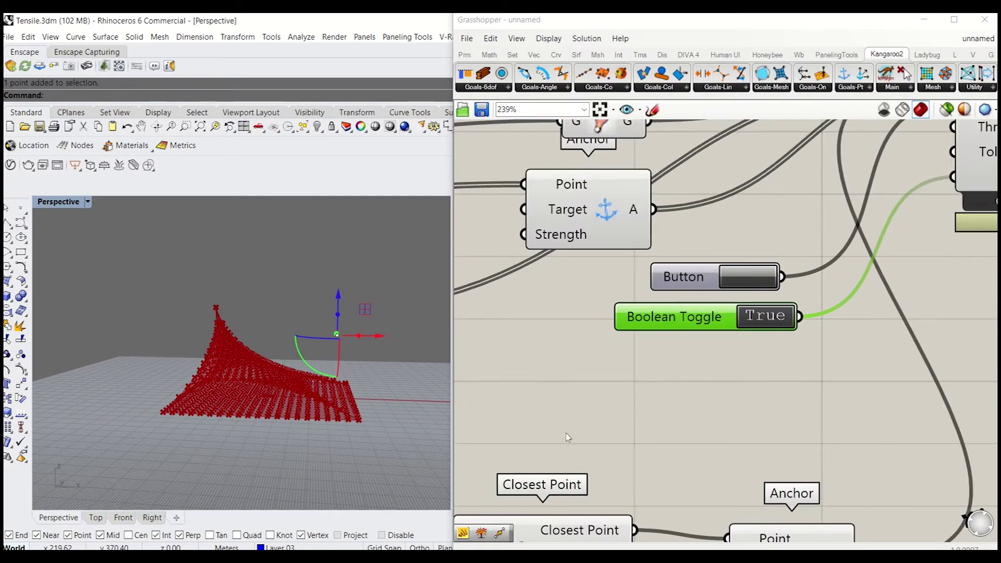
scroll(568, 438, down, 5)
scroll(597, 462, up, 3)
click(597, 459)
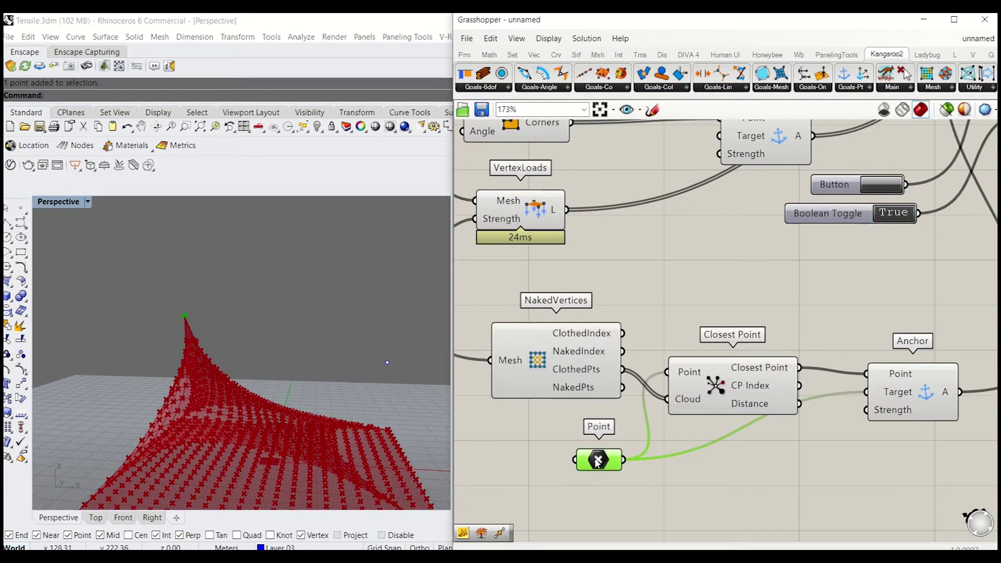
right_click(598, 462)
click(646, 470)
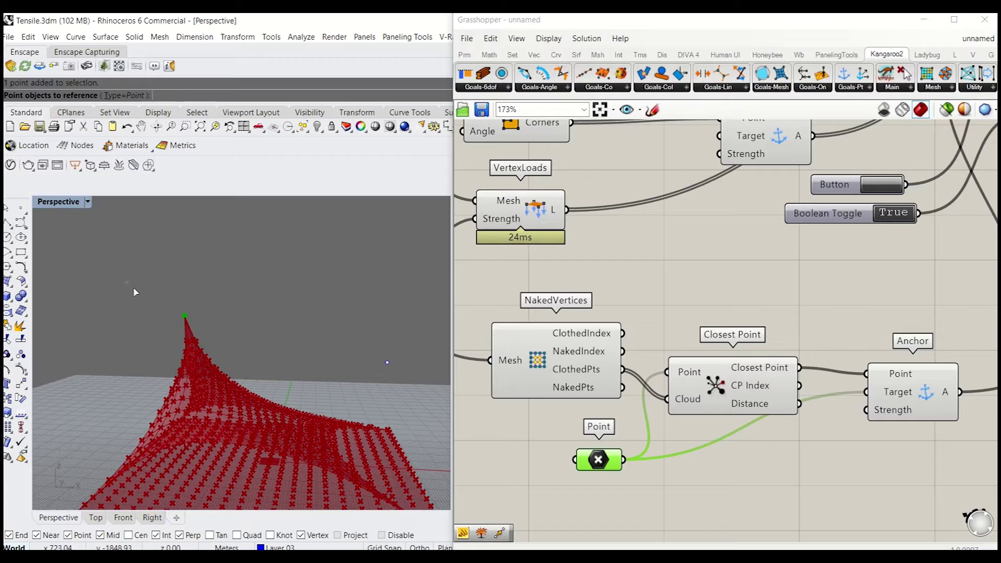
drag(134, 288, 454, 374)
key(Return)
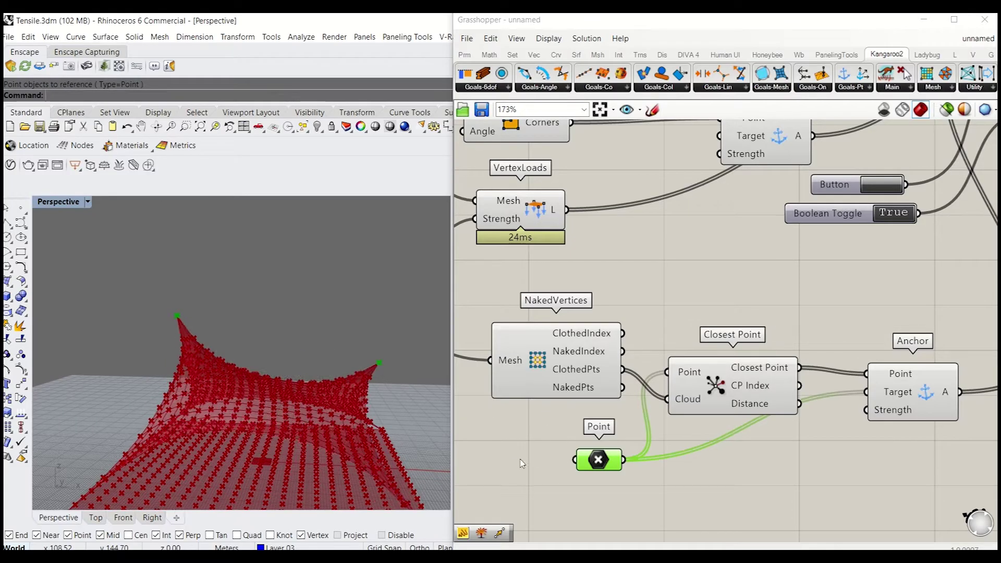
Raise the second anchor point vertically in the Rhino Perspective view.
right_drag(157, 344, 332, 387)
click(317, 371)
drag(319, 336, 319, 276)
right_drag(336, 334, 371, 404)
Turn off the viewport preview of the mesh and goal components feeding the Solver, keeping the Solver's preview on.
scroll(712, 245, down, 5)
right_drag(719, 255, 775, 302)
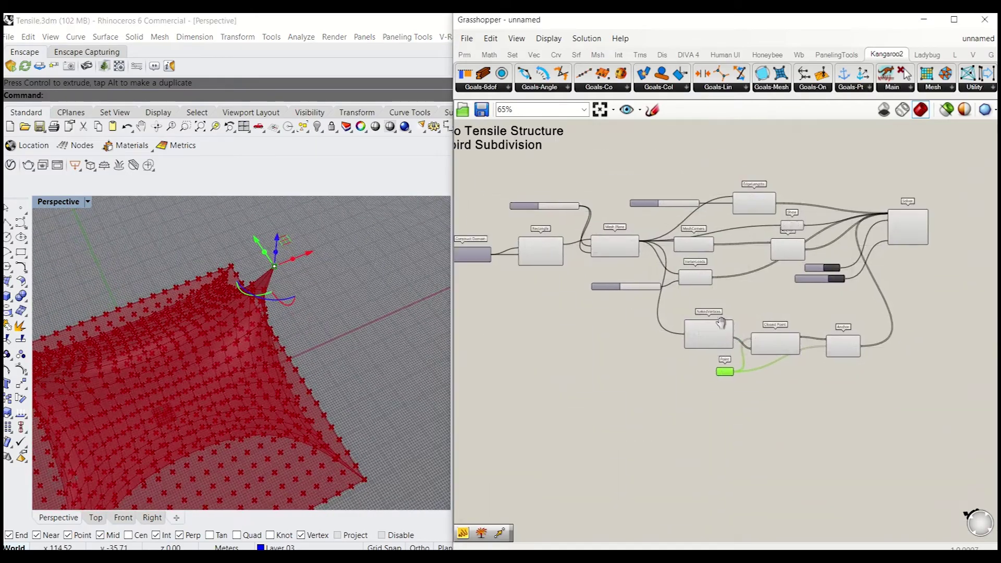
drag(862, 376, 510, 173)
right_click(773, 155)
click(811, 174)
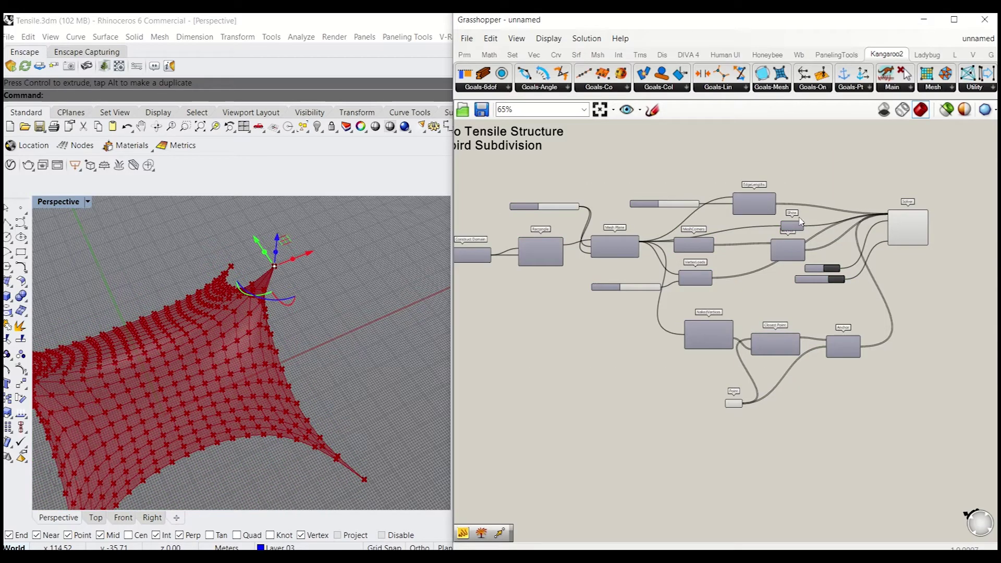
Reposition the Point parameter below NakedVertices on the Grasshopper canvas.
scroll(672, 269, up, 5)
scroll(672, 269, down, 5)
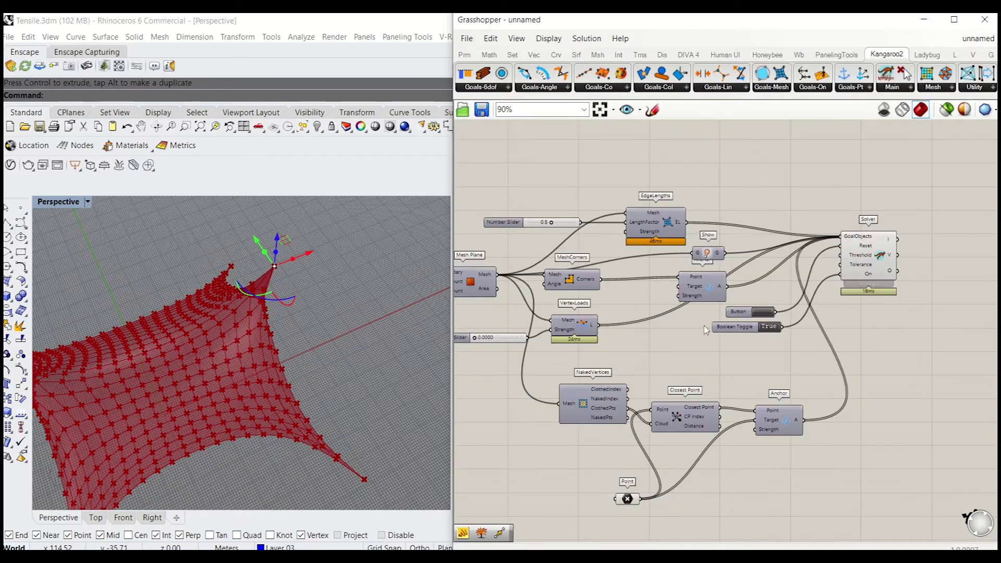
drag(584, 474, 562, 462)
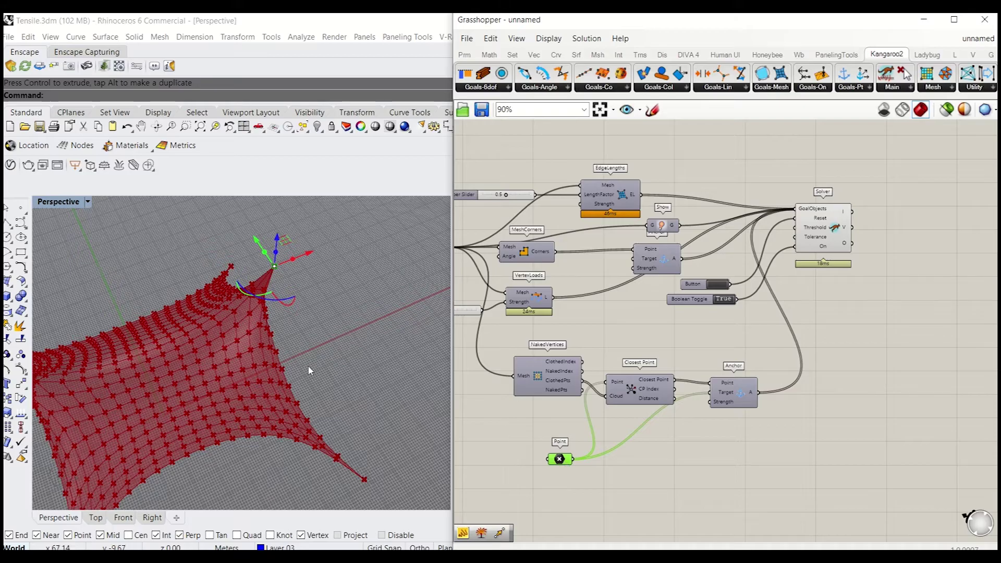
Restart the Solver simulation with the Reset button while viewing the whole tensile mesh in Perspective.
scroll(308, 368, down, 3)
right_drag(322, 330, 300, 347)
right_drag(647, 268, 712, 318)
scroll(698, 272, up, 1)
click(657, 283)
click(833, 324)
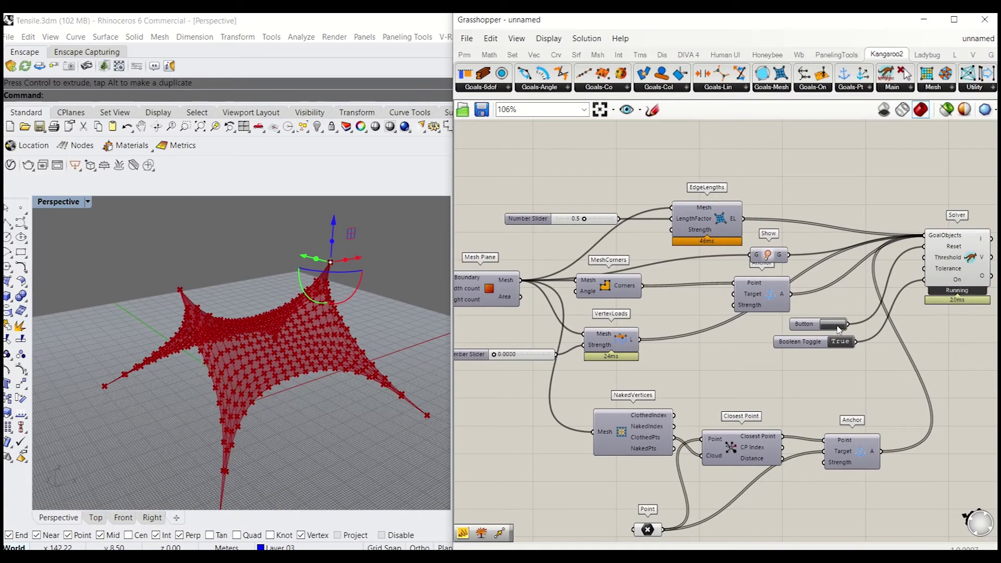
Set the Boolean Toggle to False and reset the Solver simulation.
click(840, 342)
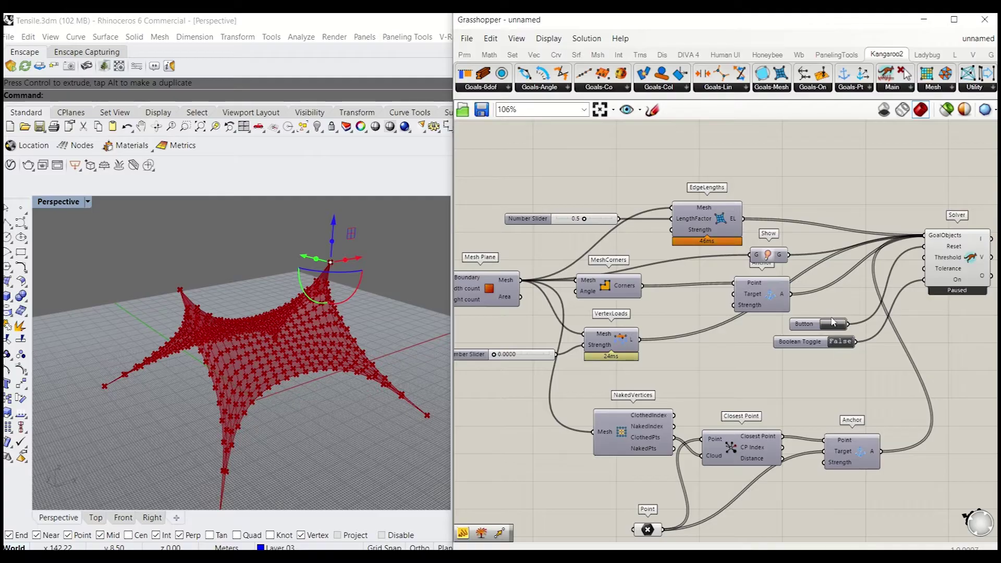
click(832, 322)
right_drag(193, 371, 225, 417)
scroll(607, 306, up, 2)
right_drag(607, 307, 629, 303)
scroll(629, 303, down, 3)
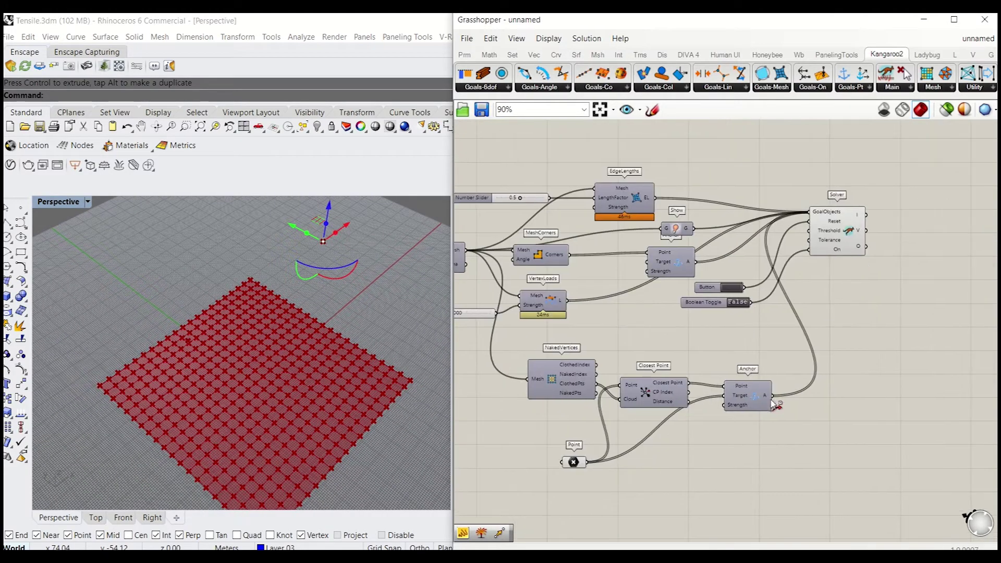
Disconnect the lower Anchor from the Solver's GoalObjects and run the simulation with the Boolean Toggle set to True.
shift+drag(780, 231, 809, 213)
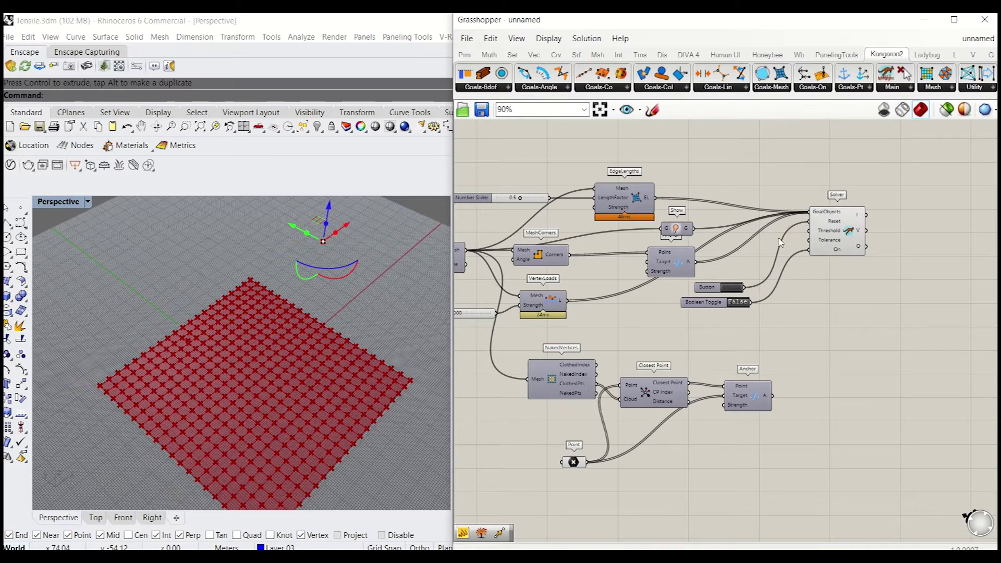
double_click(737, 302)
right_drag(196, 391, 276, 427)
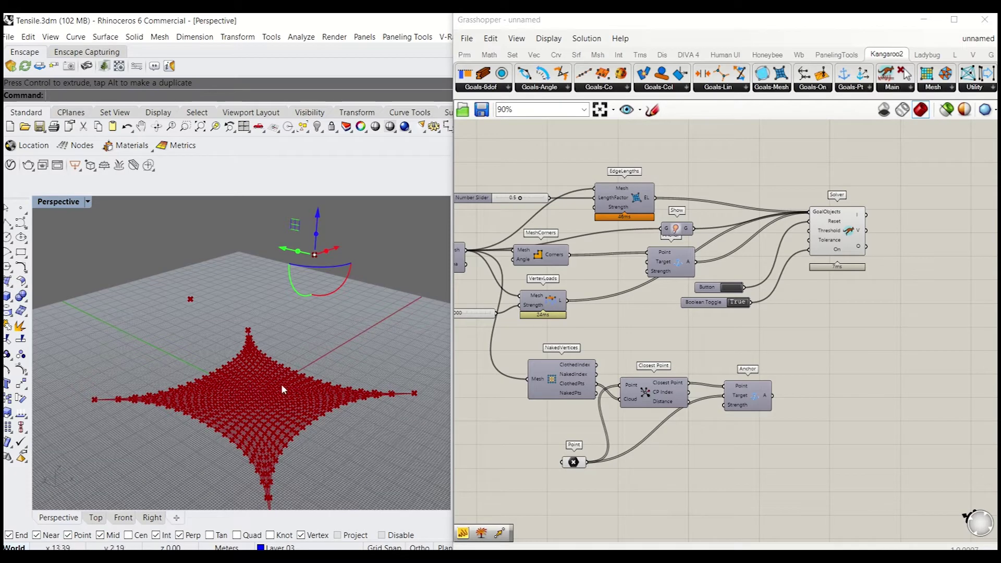
Test a VertexLoads Strength of 0.2480 on the running mesh and return the slider to 0.0000.
scroll(528, 316, up, 3)
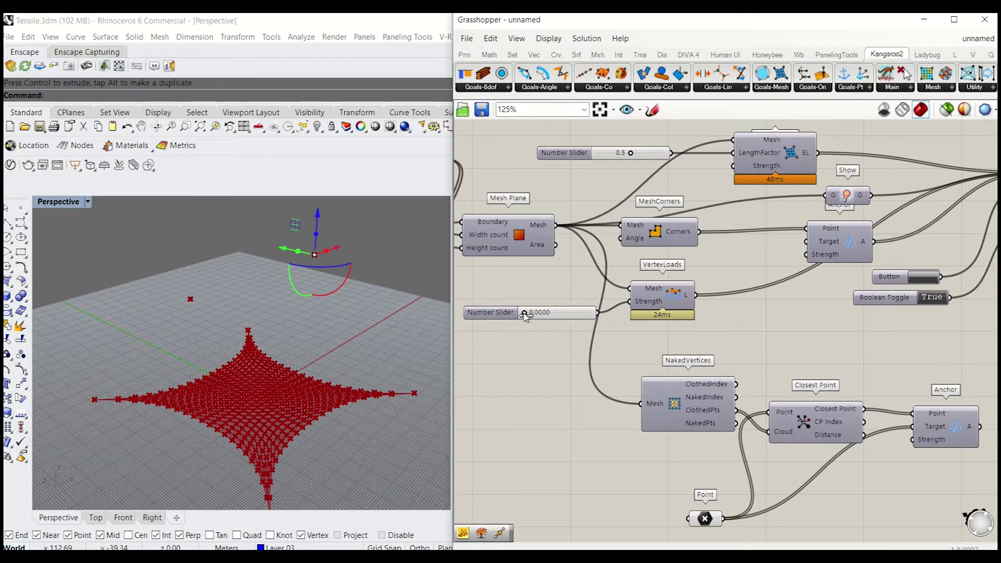
drag(525, 313, 540, 312)
right_drag(183, 338, 278, 336)
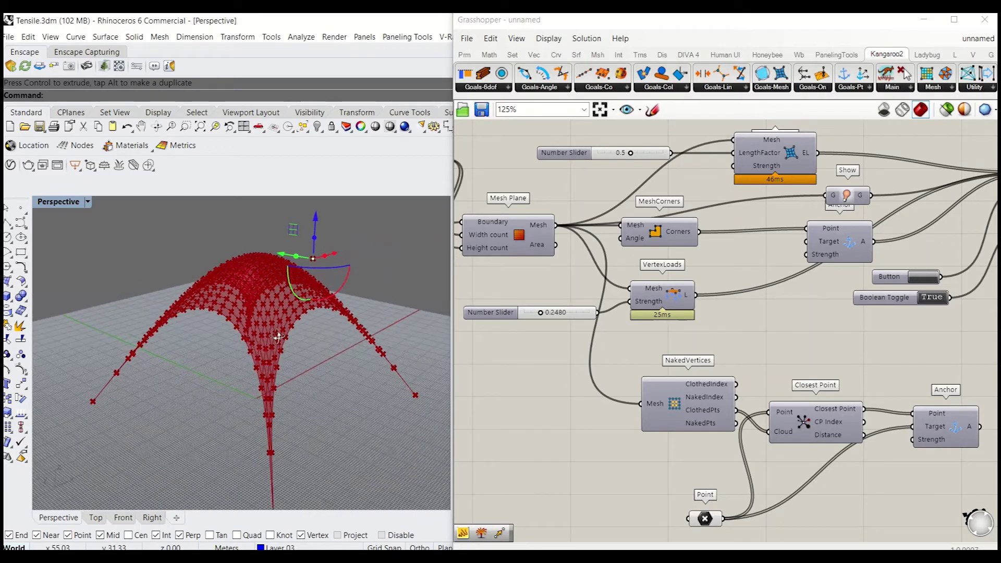
drag(541, 313, 472, 317)
right_drag(539, 372, 483, 358)
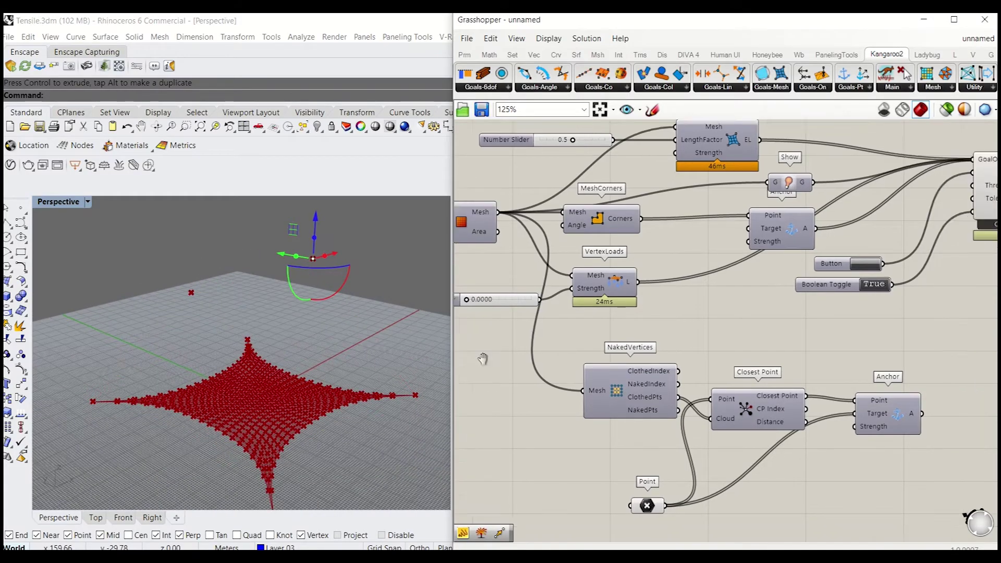
Reconnect the lower Anchor's output to the Solver's GoalObjects, then set the Boolean Toggle to False and reset the simulation.
scroll(506, 355, down, 3)
scroll(714, 328, up, 3)
drag(733, 446, 785, 191)
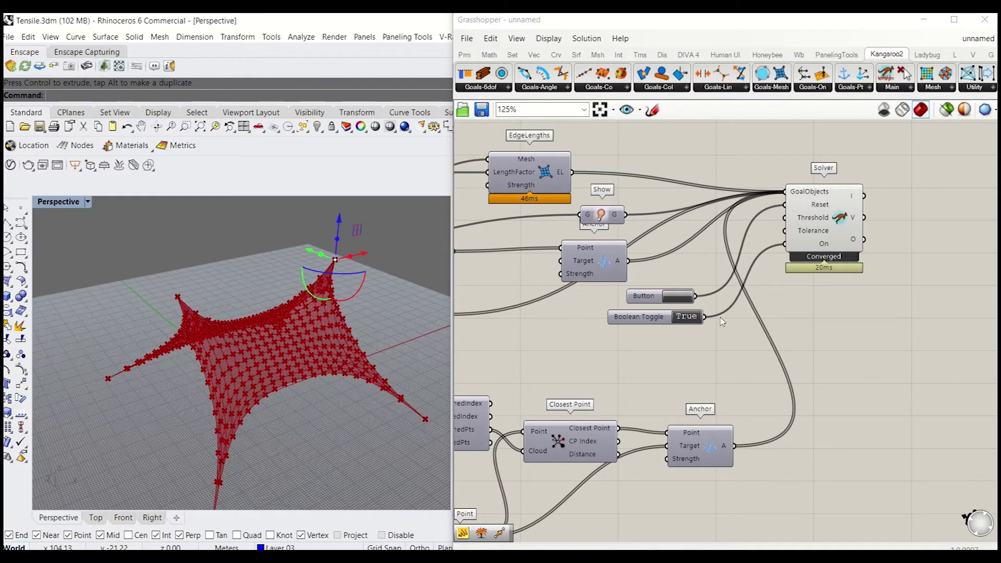
click(691, 316)
click(682, 298)
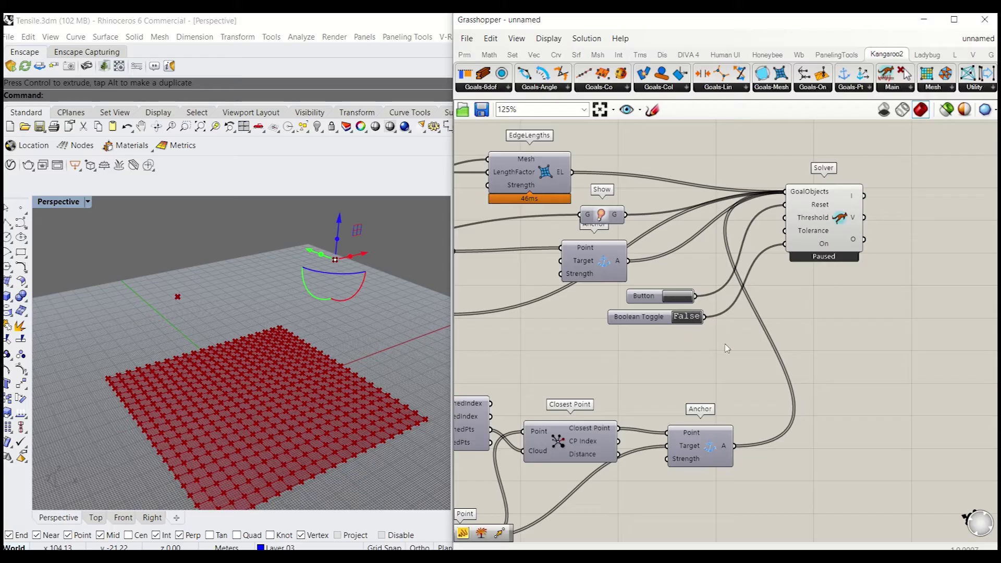
scroll(693, 315, down, 4)
mouse_move(747, 276)
mouse_down()
mouse_move(748, 253)
mouse_move(747, 264)
mouse_up()
click(811, 227)
scroll(855, 71, up, 2)
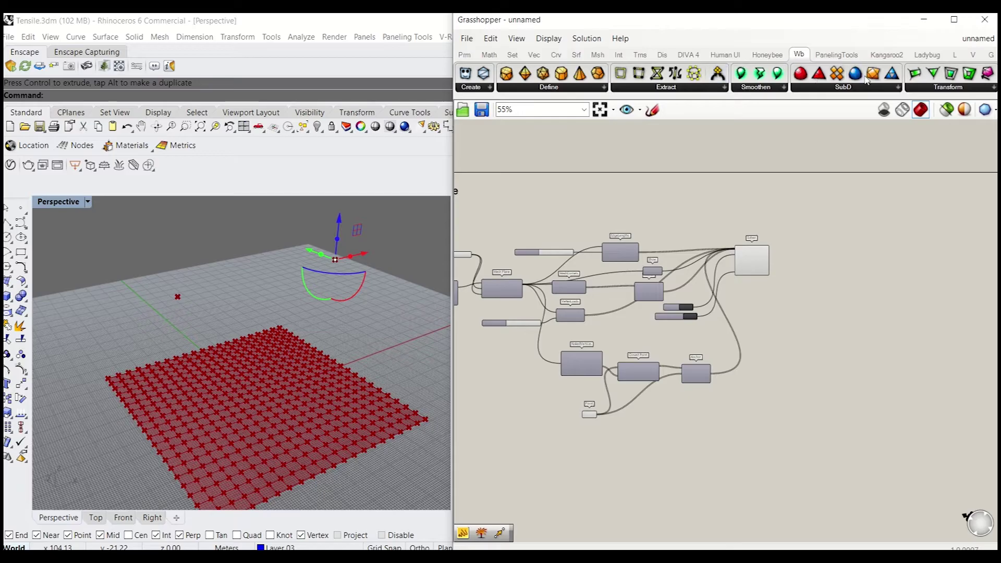
click(837, 90)
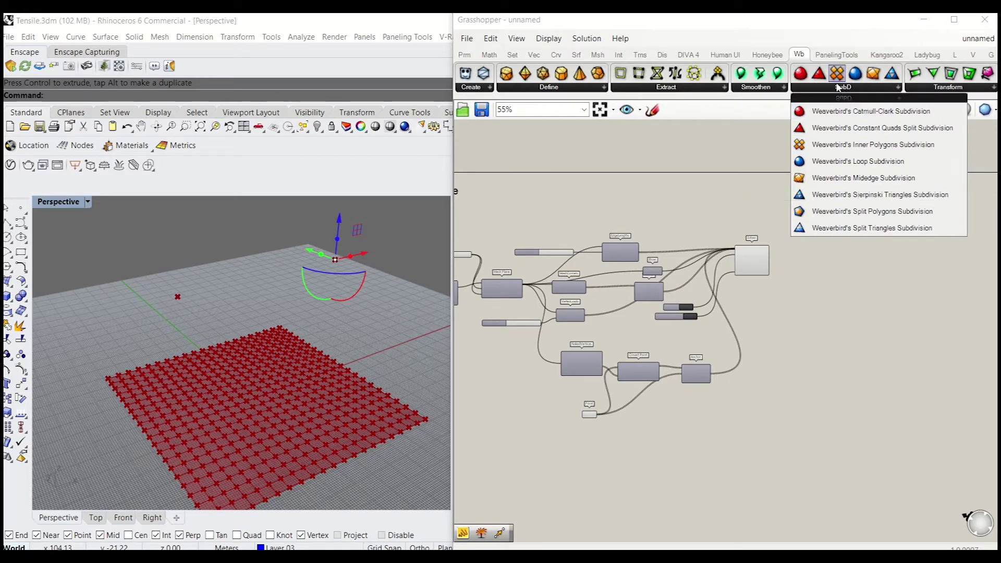
scroll(826, 292, up, 4)
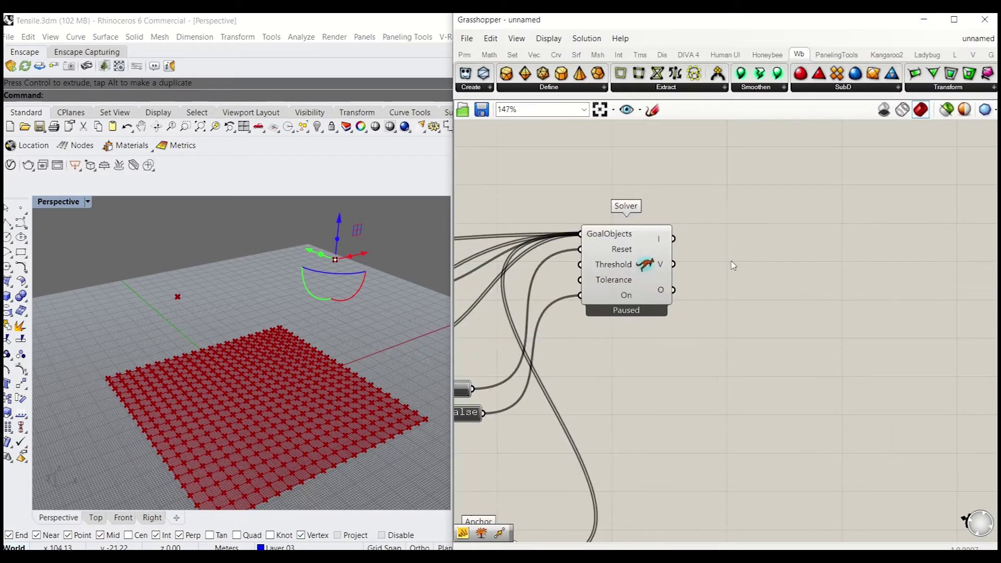
right_drag(794, 263, 730, 223)
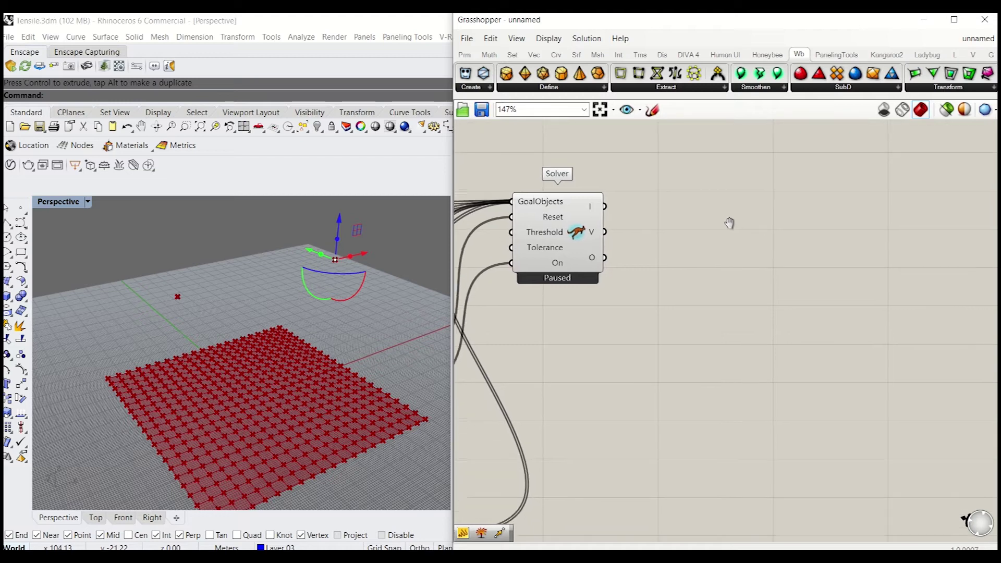
double_click(761, 244)
text(explo)
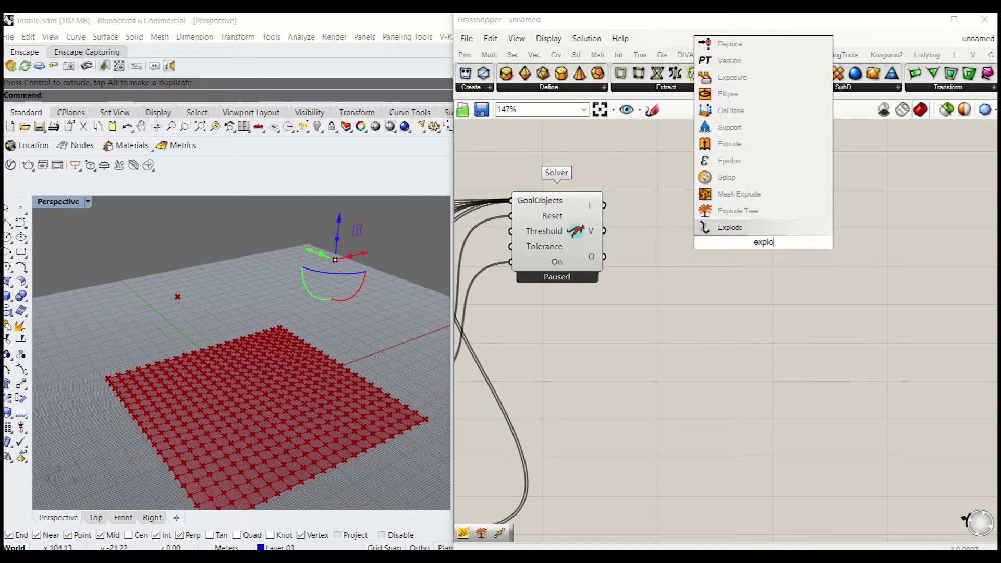
key(Up)
key(Return)
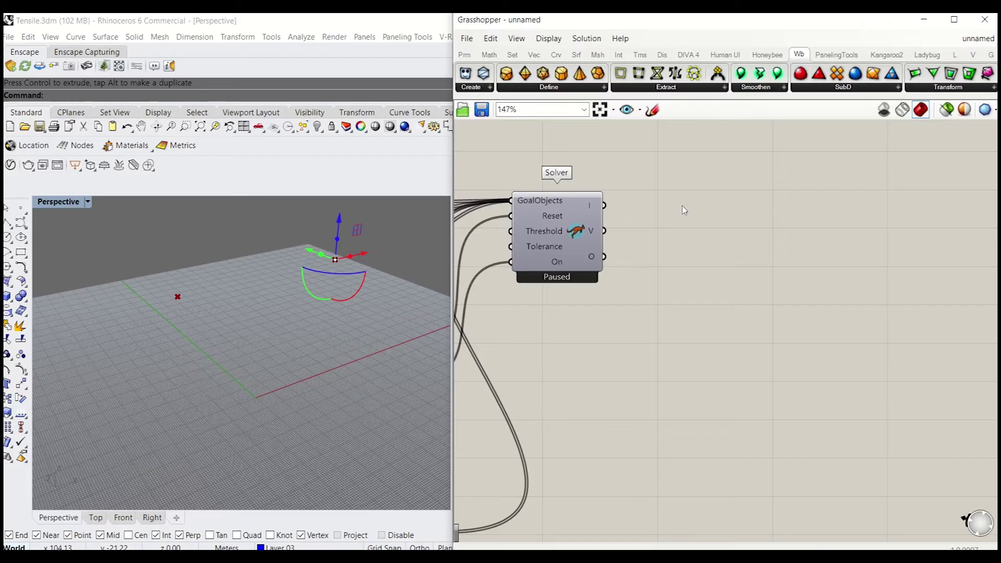
Add an Explode Tree component beside the Solver and connect the Solver's O output to its Data input.
double_click(682, 208)
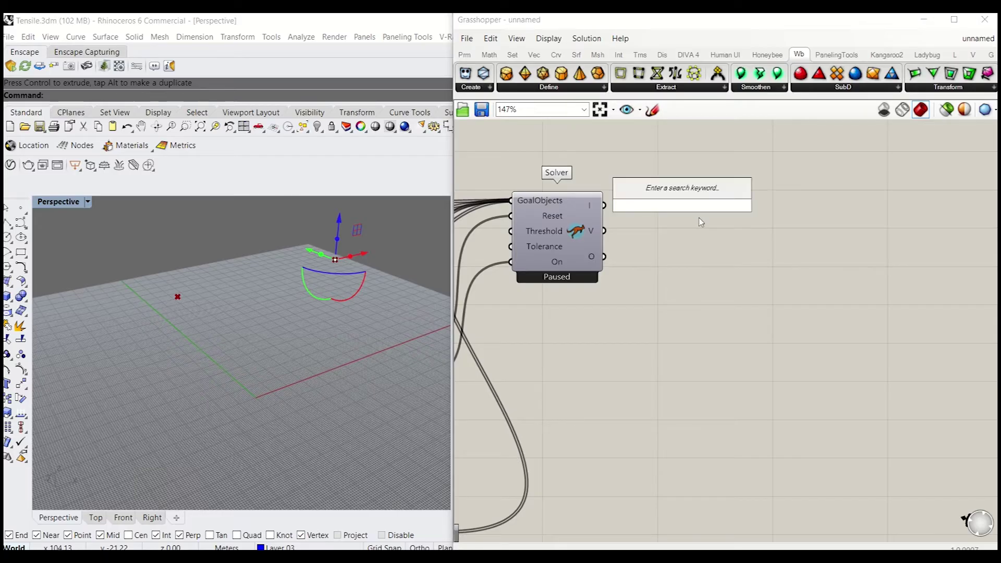
text(explode)
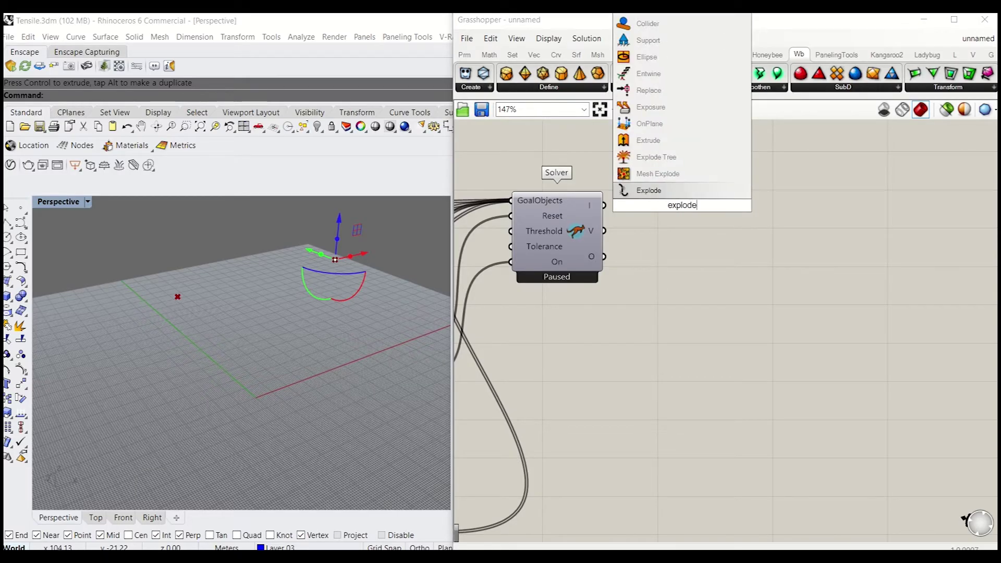
key(Up)
key(Up)
key(Return)
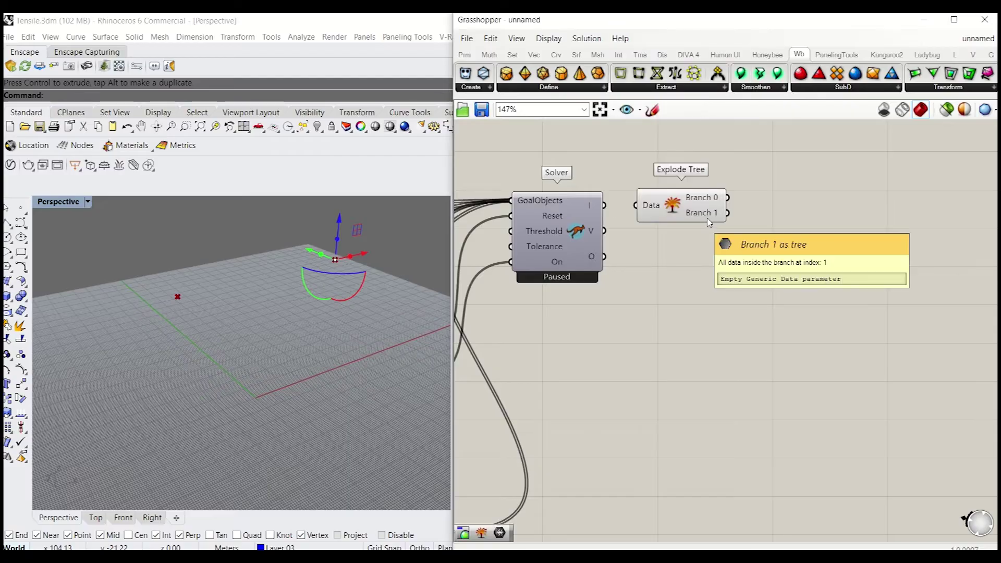
drag(606, 257, 652, 262)
Add a Mesh parameter after Explode Tree and feed it from the {0} branch output.
double_click(670, 315)
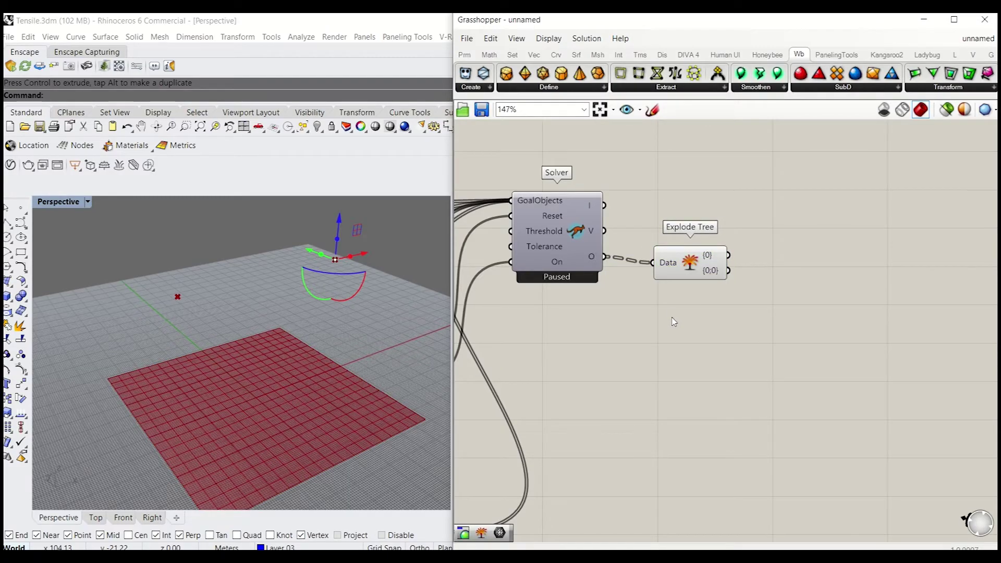
text(mesh)
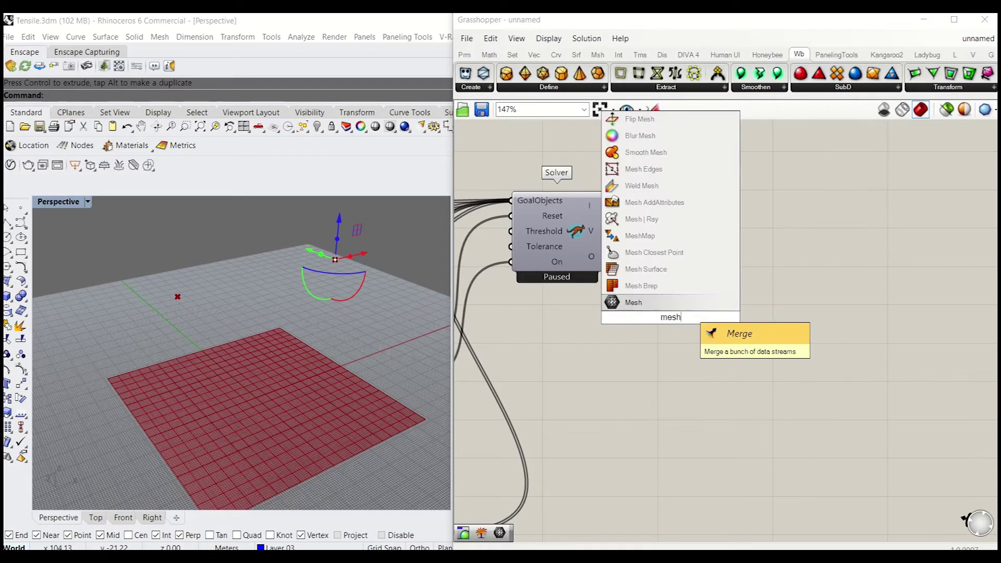
key(Return)
drag(659, 325, 765, 277)
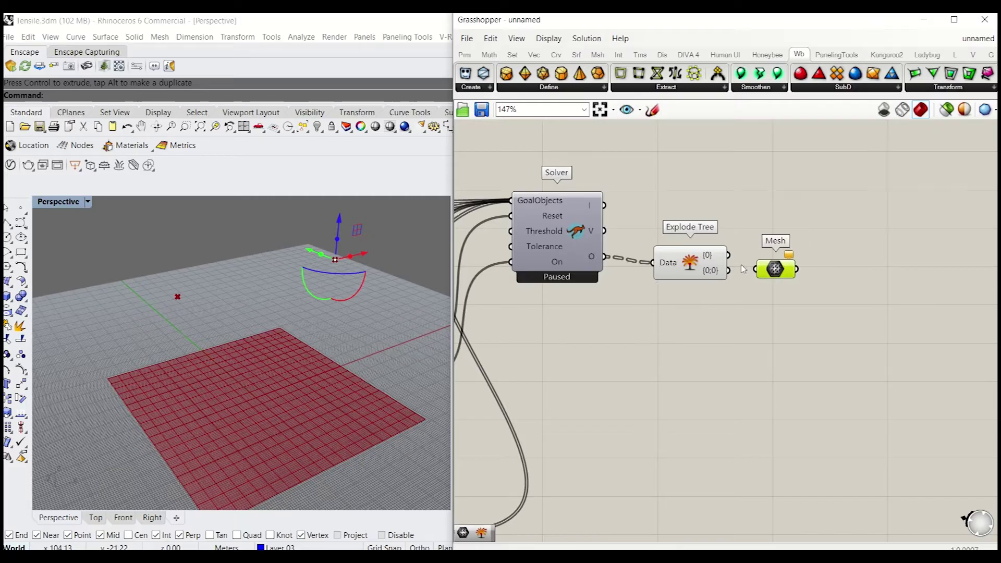
Turn off the viewport preview of Explode Tree and align the Mesh parameter with its {0} output.
right_click(699, 265)
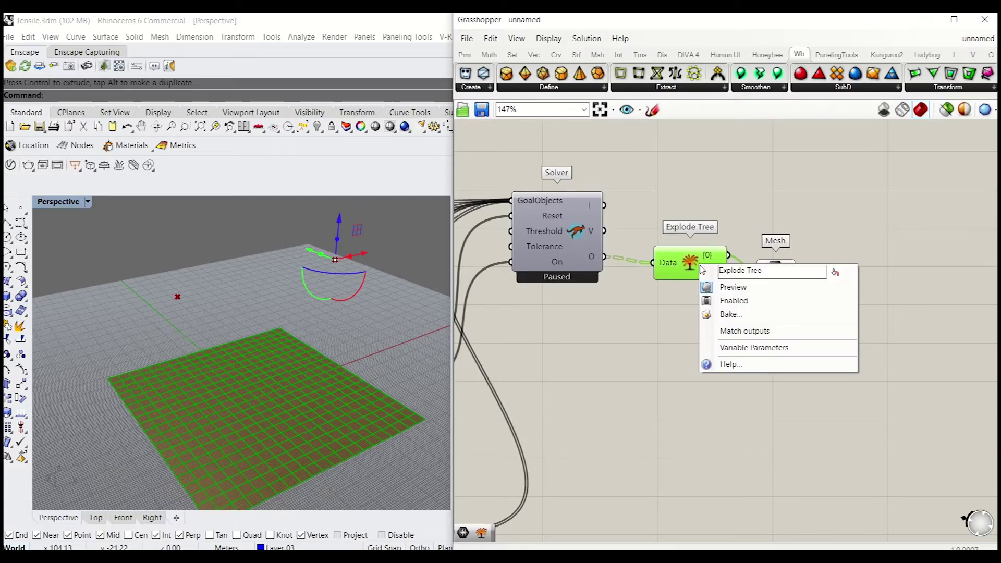
click(727, 288)
right_drag(721, 304, 652, 326)
click(686, 269)
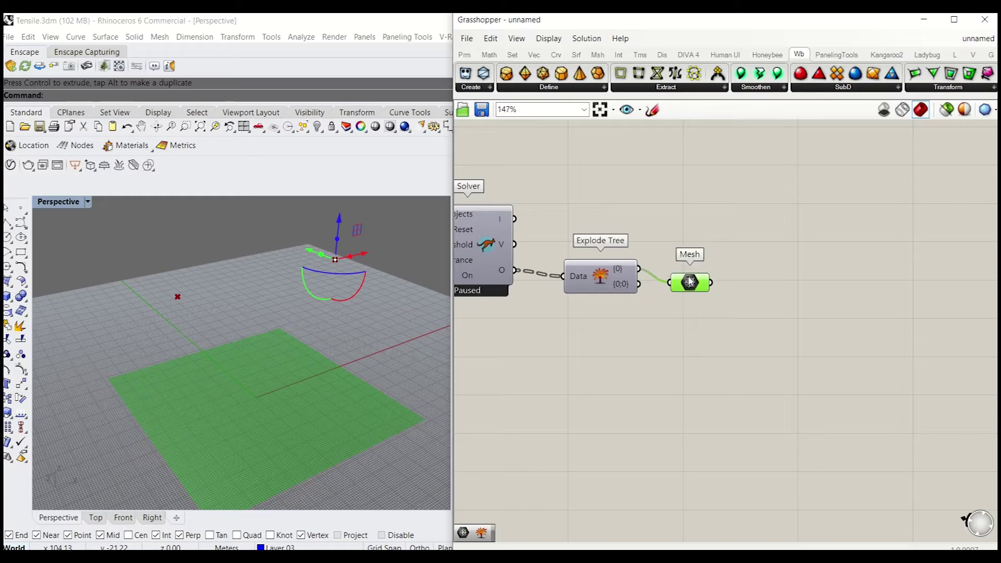
click(721, 329)
right_drag(734, 320, 681, 328)
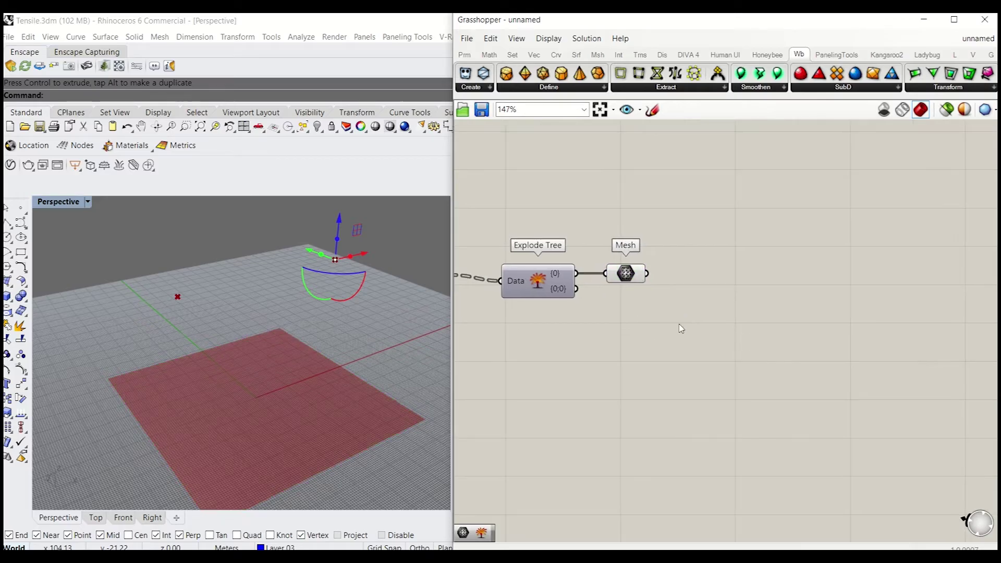
Add a Mesh Explode component after the Mesh parameter and connect the parameter to its Mesh input.
double_click(701, 310)
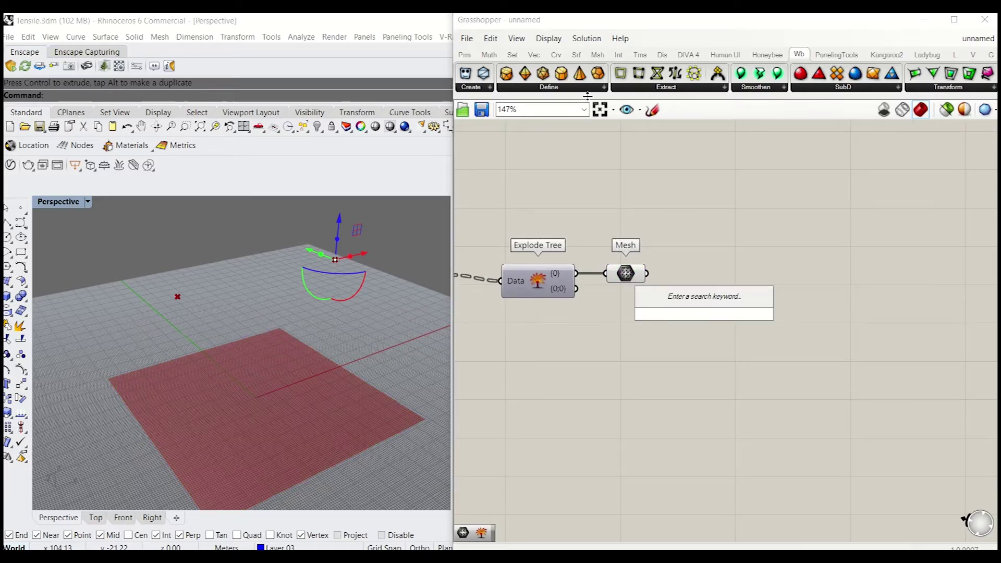
click(597, 54)
click(529, 87)
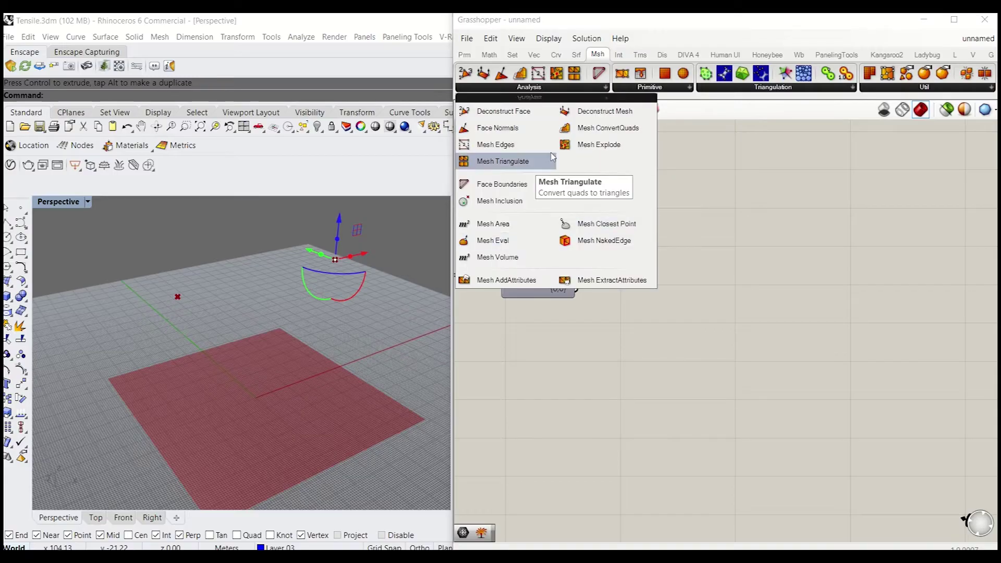
drag(587, 149, 724, 281)
click(631, 274)
drag(638, 271, 673, 276)
drag(718, 290, 721, 288)
right_drag(794, 340, 685, 306)
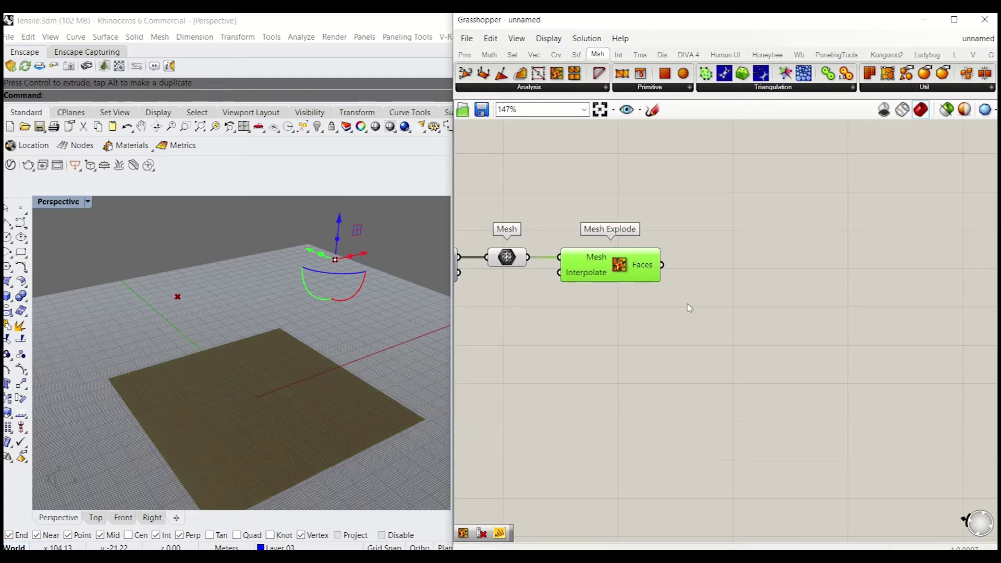
Add an Area component above Mesh Explode and connect Faces to its Geometry input, checking the face centroids in Perspective.
double_click(732, 298)
double_click(731, 298)
text(area)
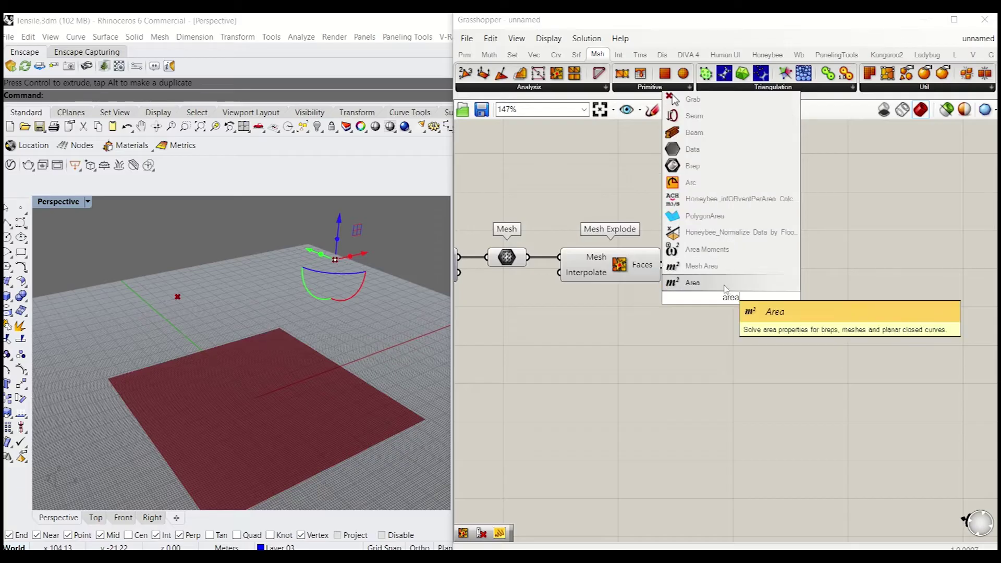
key(Return)
drag(734, 279, 699, 175)
drag(728, 188, 743, 190)
right_drag(274, 378, 246, 440)
scroll(239, 452, up, 4)
right_drag(778, 274, 666, 279)
Place a Weaverbird's Sierpinski Triangles Subdivision component beside the Area component.
click(767, 274)
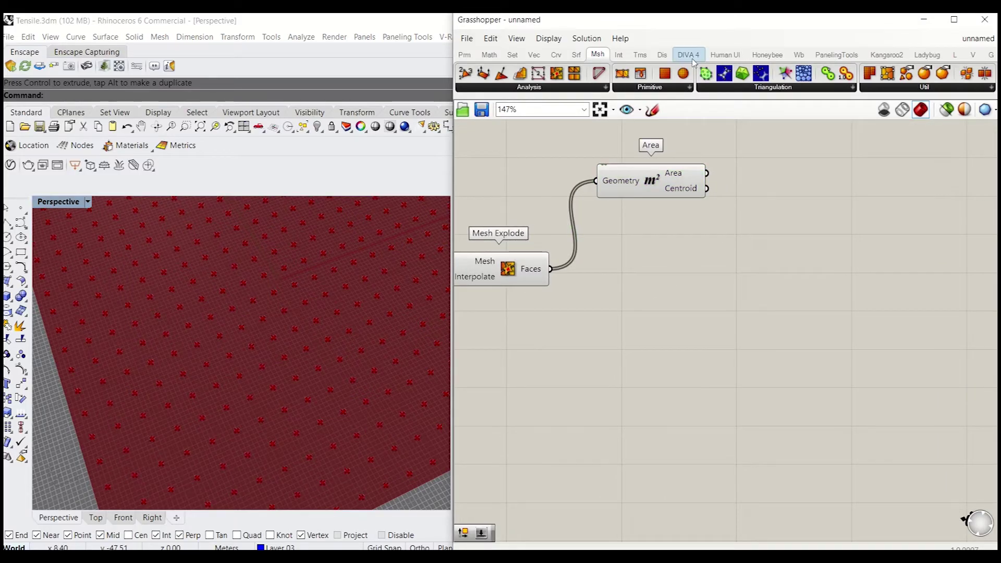
click(800, 55)
click(833, 90)
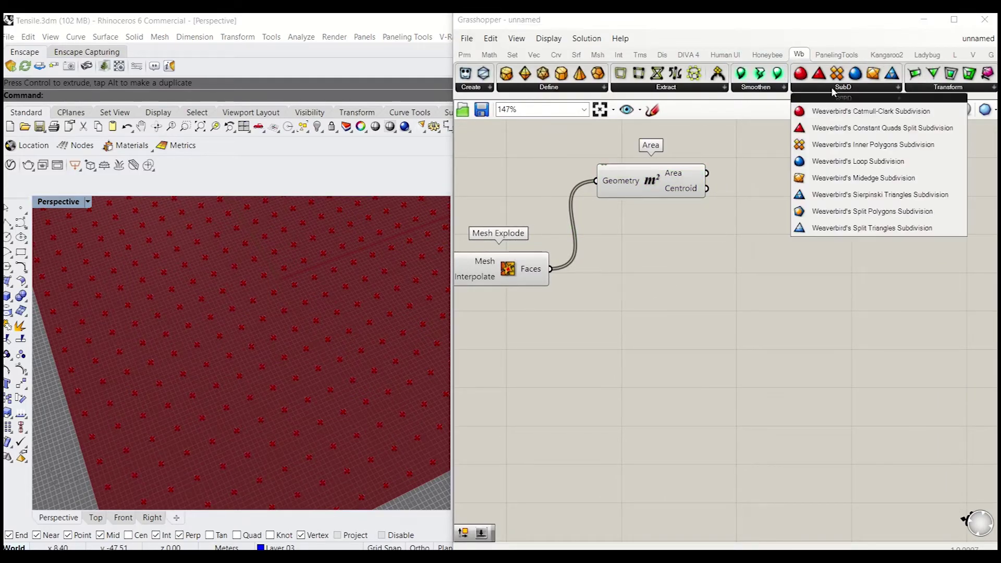
click(866, 199)
click(862, 198)
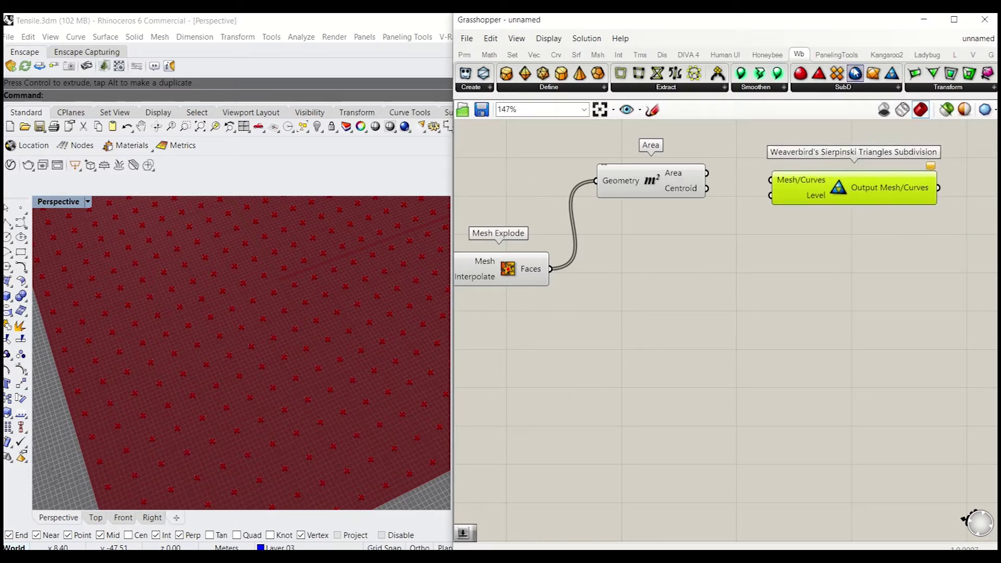
Add a Weaverbird's Split Triangles Subdivision component directly below the Sierpinski Triangles Subdivision component.
click(850, 87)
click(865, 267)
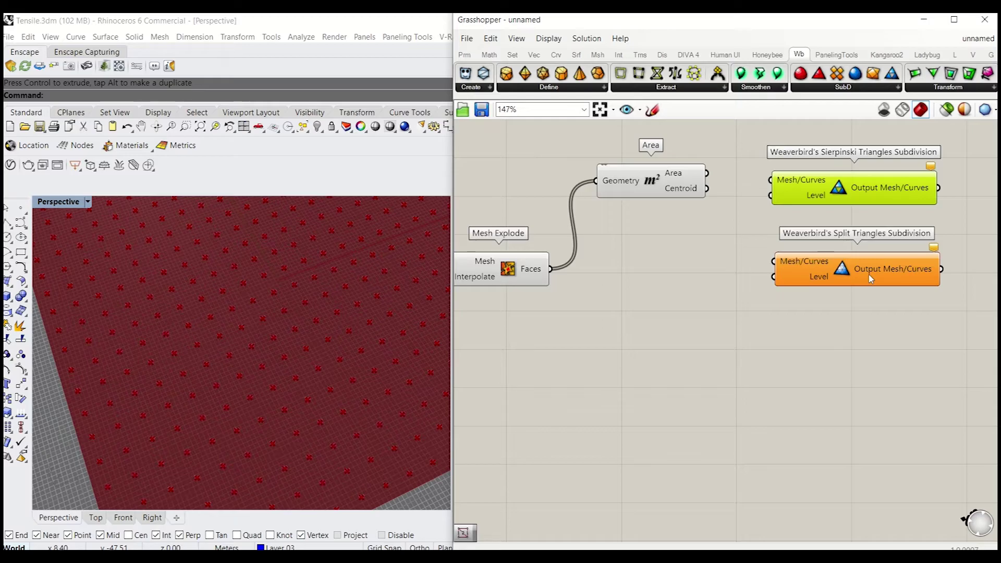
drag(867, 268, 868, 258)
Delete the Weaverbird's Sierpinski Triangles Subdivision component.
click(831, 196)
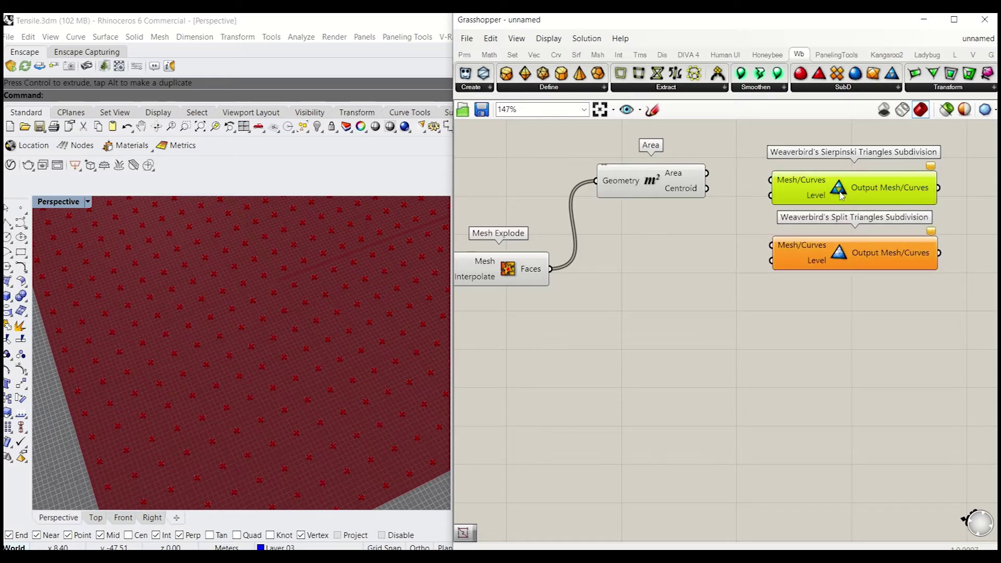
click(845, 263)
click(845, 188)
key(Delete)
Move Split Triangles Subdivision closer to Mesh Explode and connect the Faces output to its Mesh/Curves input.
click(845, 257)
drag(845, 258, 804, 263)
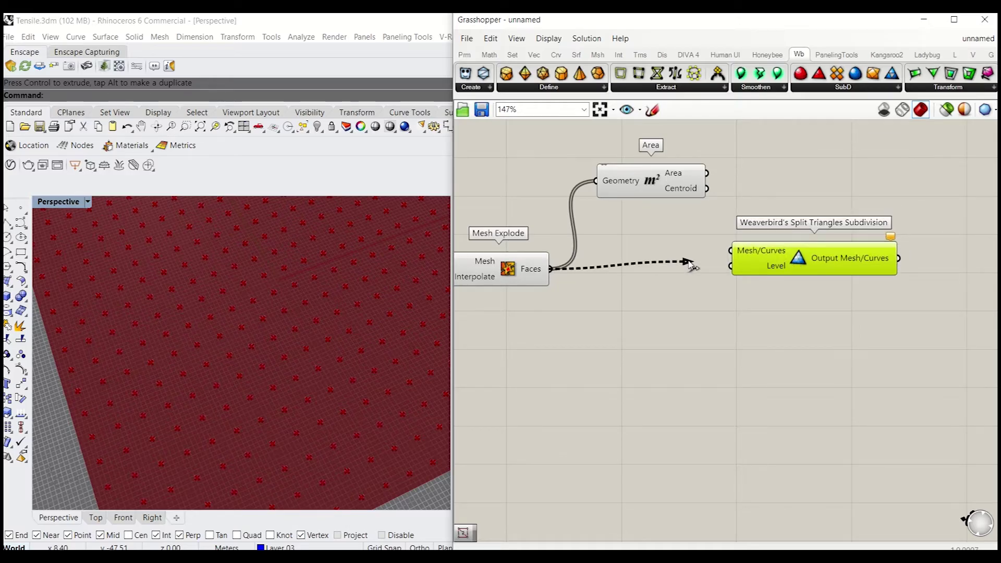
drag(728, 255, 730, 252)
right_drag(671, 305, 787, 285)
Turn off the viewport preview of the Mesh parameter and the Mesh Explode component.
drag(679, 312, 571, 186)
middle_click(574, 152)
click(602, 177)
click(562, 185)
drag(637, 199, 488, 273)
middle_click(568, 178)
click(623, 198)
click(594, 165)
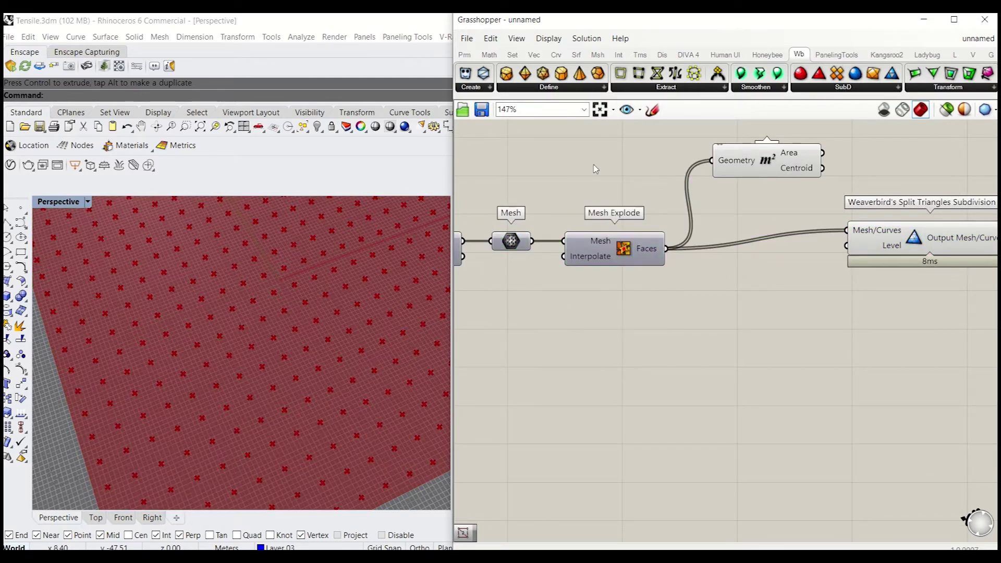
In the Rhino Perspective view, place a point object near the middle of the previewed mesh grid.
right_drag(728, 182, 624, 197)
click(793, 270)
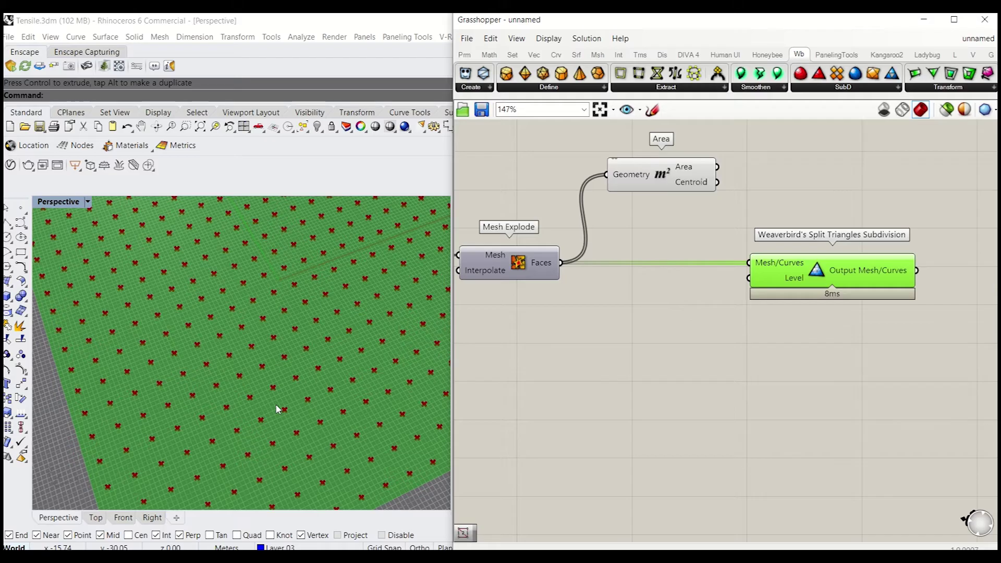
scroll(297, 410, down, 15)
scroll(683, 328, up, 2)
right_drag(746, 321, 617, 303)
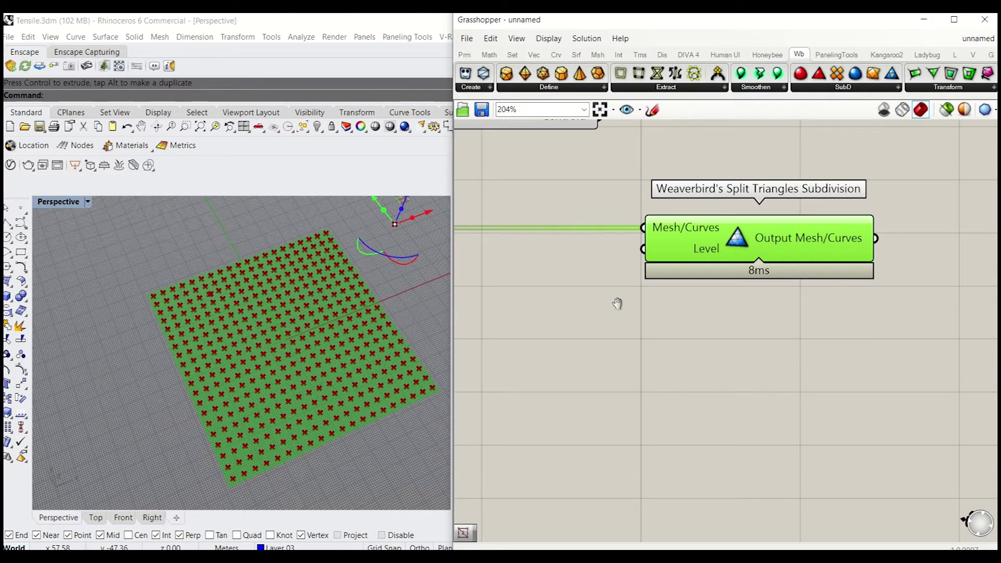
right_drag(718, 296, 794, 305)
right_drag(364, 469, 277, 438)
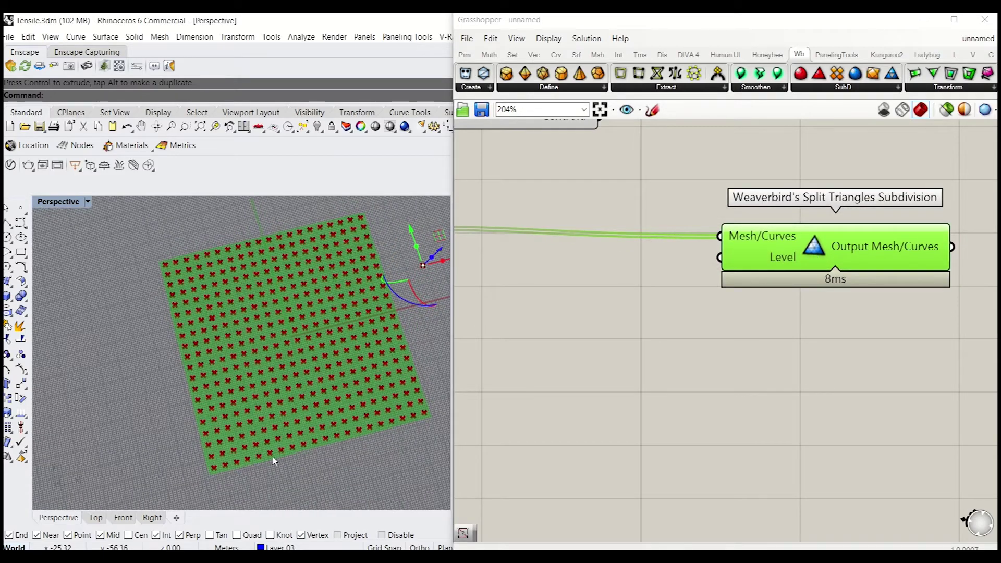
click(21, 208)
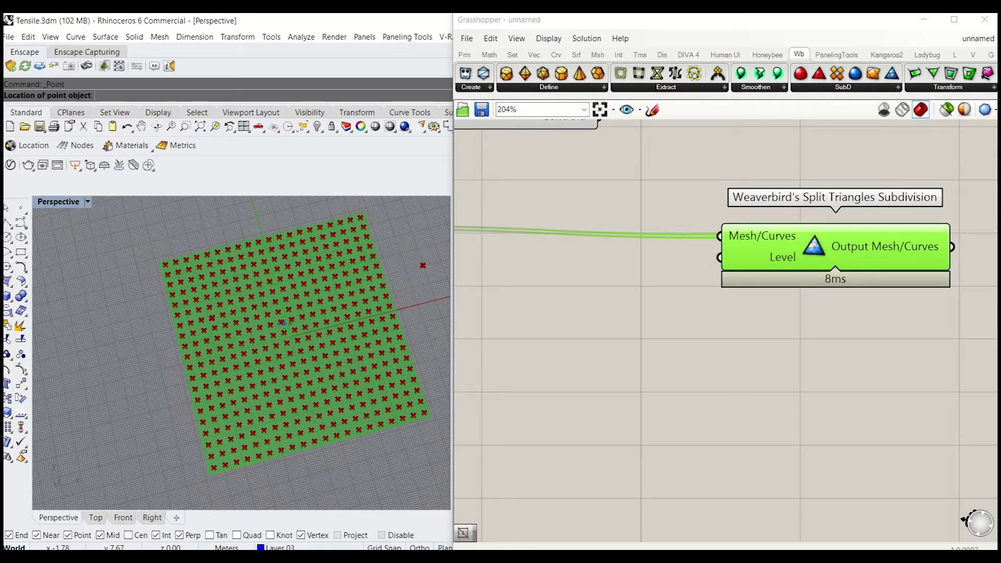
click(286, 324)
right_drag(331, 355, 313, 364)
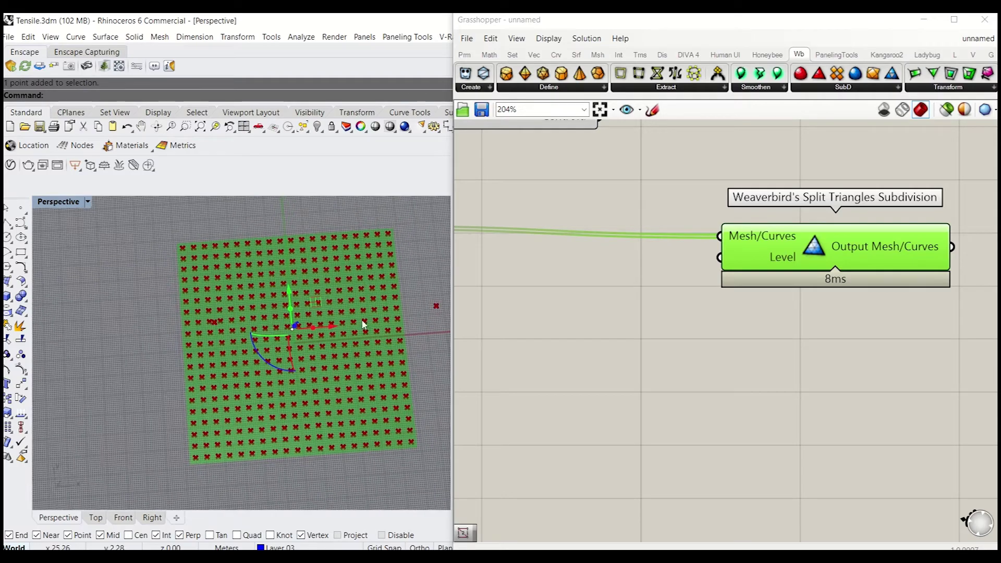
Add a Point parameter to the Grasshopper canvas, above the Split Triangles Subdivision component.
right_drag(643, 213, 638, 300)
scroll(638, 300, down, 5)
double_click(661, 287)
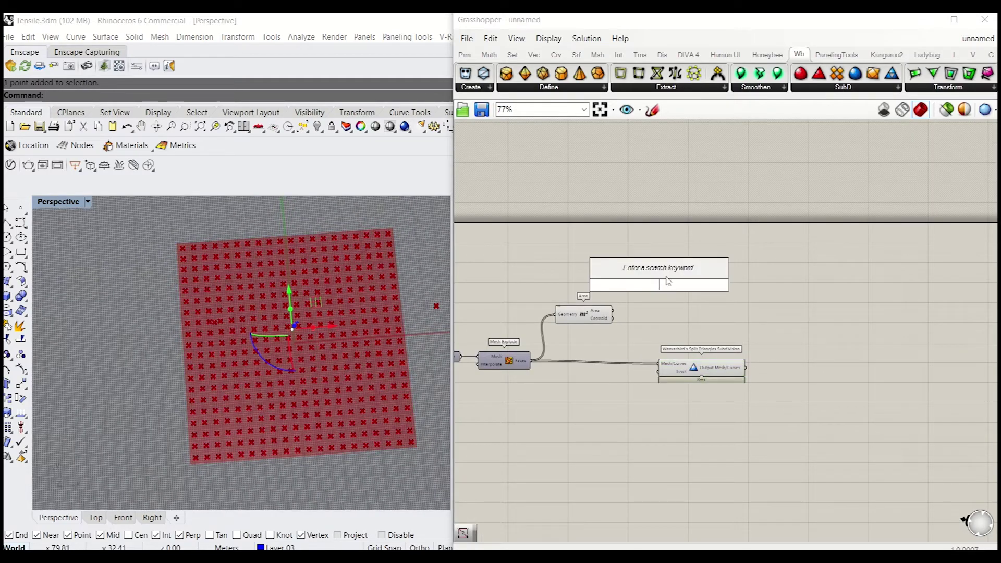
text(pt)
key(Up)
key(Up)
key(Up)
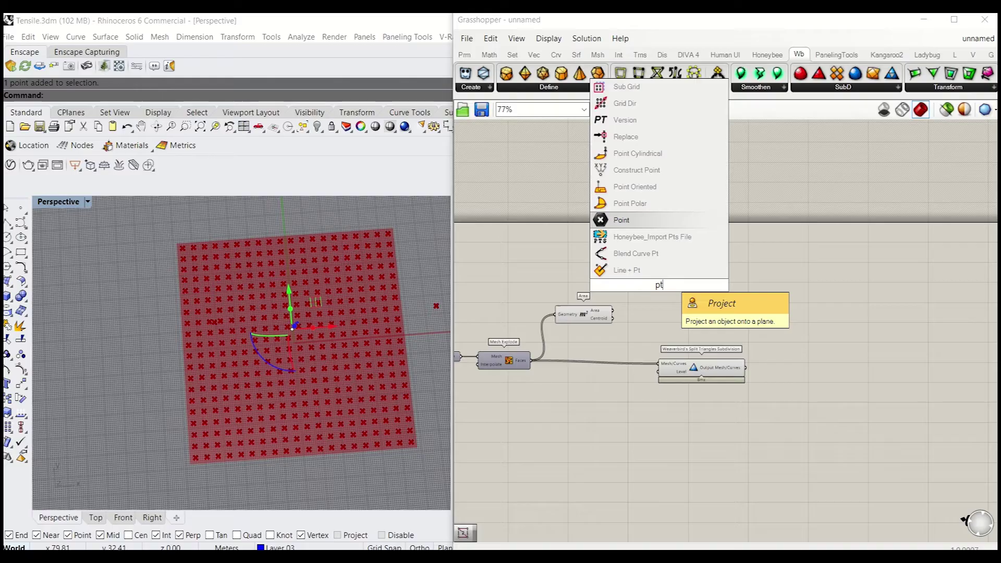
key(Return)
scroll(656, 291, up, 3)
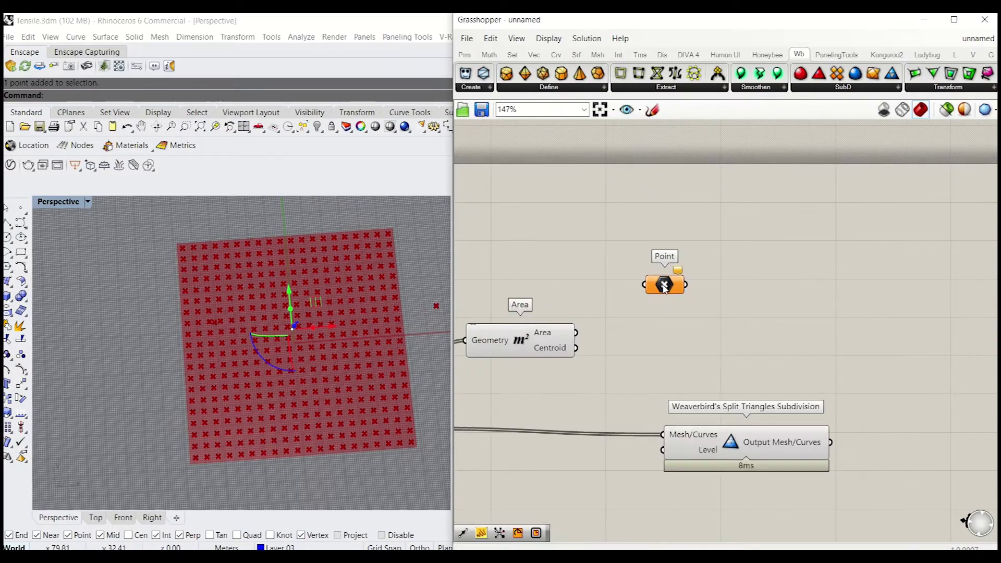
Reference the new Rhino point in the Point parameter as a single point and move the parameter slightly down.
right_click(661, 284)
click(720, 456)
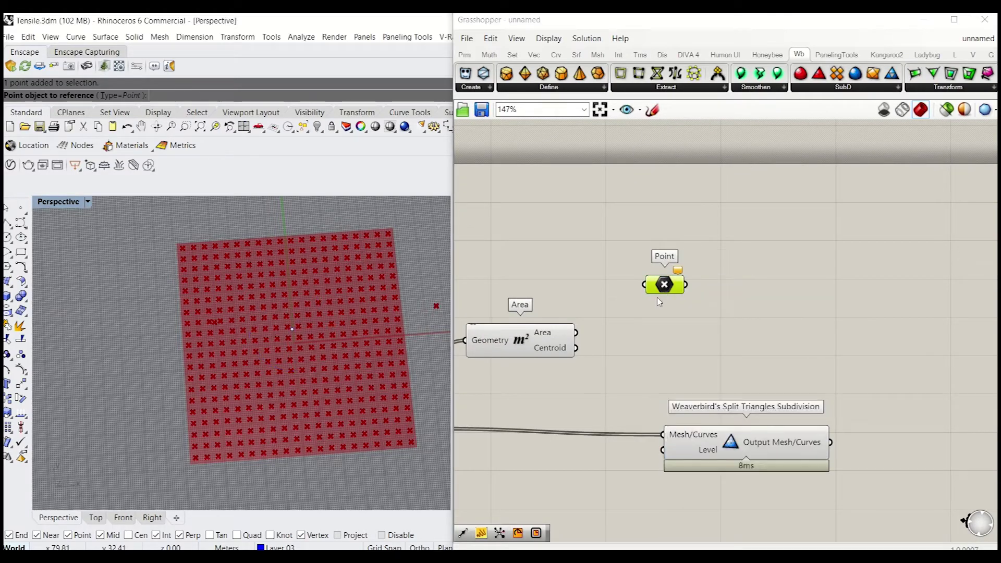
drag(673, 289, 672, 324)
key(Return)
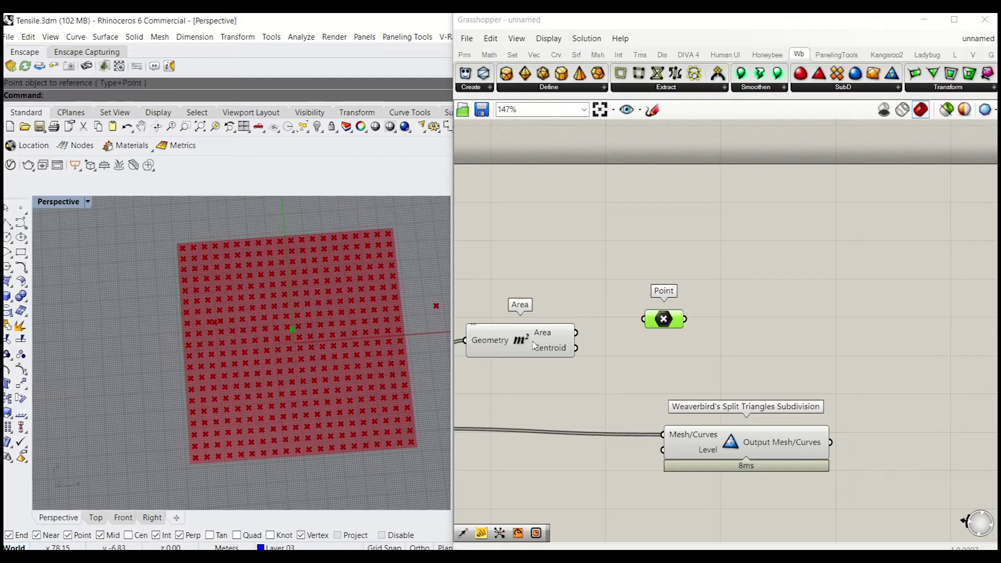
Move Area up and Split Triangles Subdivision closer to Mesh Explode, and add a Distance component above the Point parameter.
drag(534, 345, 562, 269)
right_drag(592, 288, 703, 278)
drag(810, 397, 704, 402)
click(820, 206)
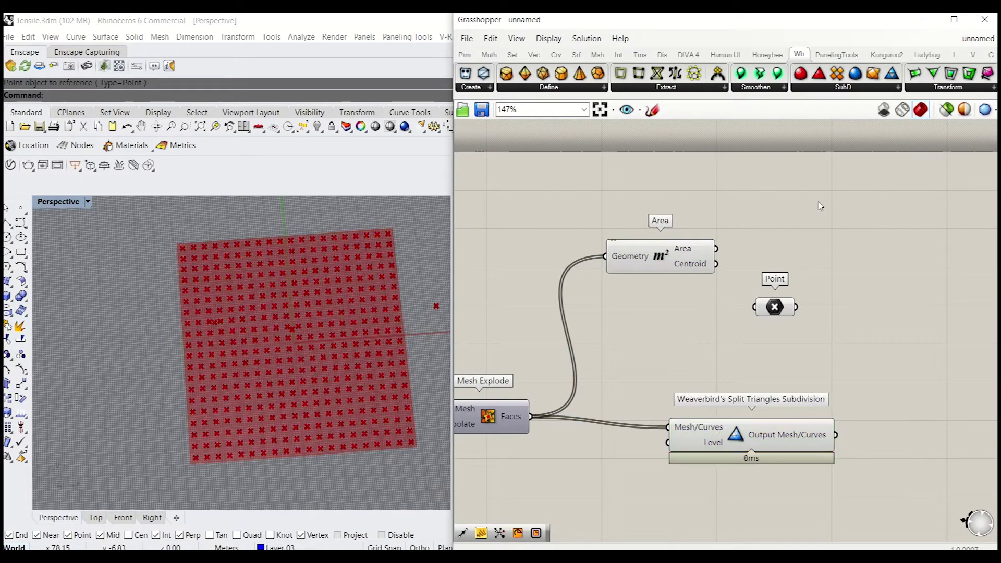
double_click(818, 203)
text(distance)
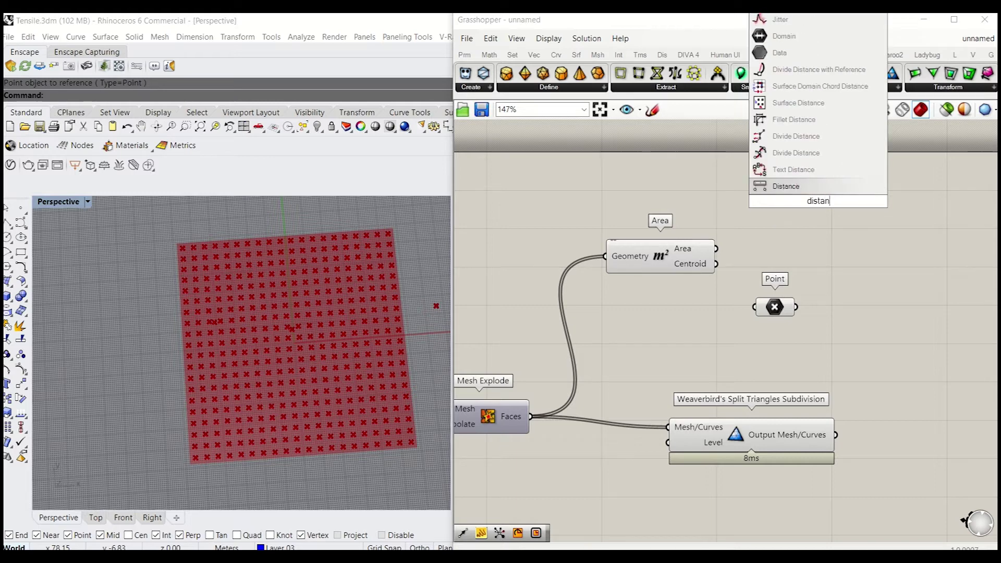
key(Return)
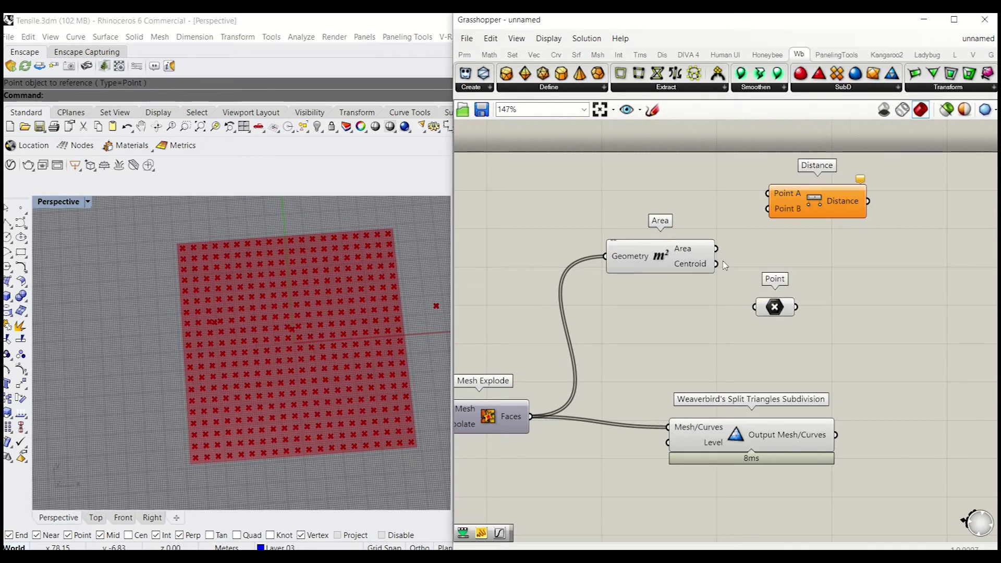
Connect Area's Centroid output to Point A and the Point parameter to Point B of Distance, arranging the three components compactly.
drag(769, 198, 727, 309)
drag(816, 214, 814, 273)
right_drag(827, 291, 699, 269)
drag(596, 288, 582, 174)
drag(691, 244, 691, 208)
Add a Remap Numbers component beside Distance, feed Distance into its Value input, and shift Split Triangles Subdivision farther right.
right_drag(814, 230, 785, 232)
double_click(784, 233)
text(remap)
key(Return)
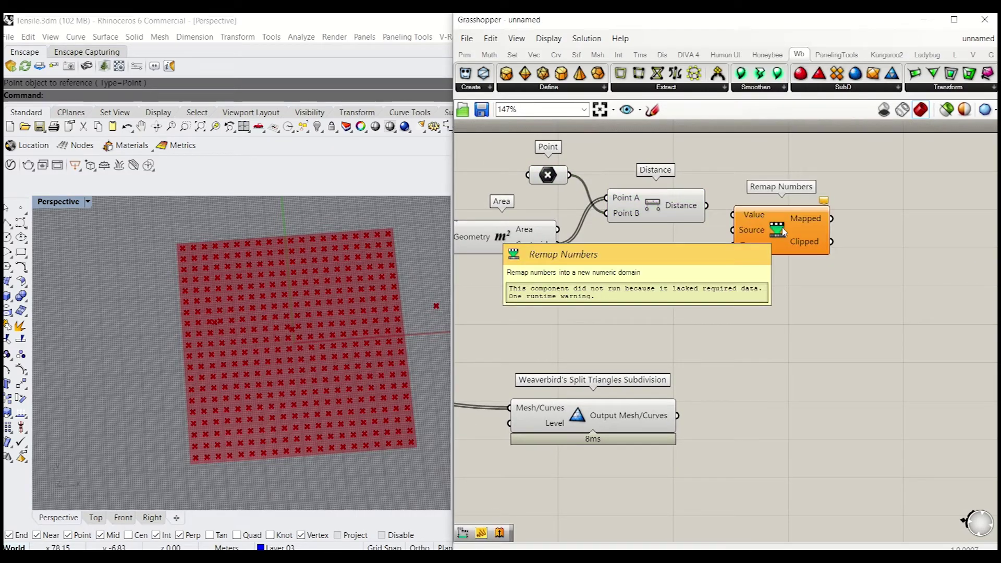
drag(615, 417, 906, 396)
drag(775, 228, 778, 214)
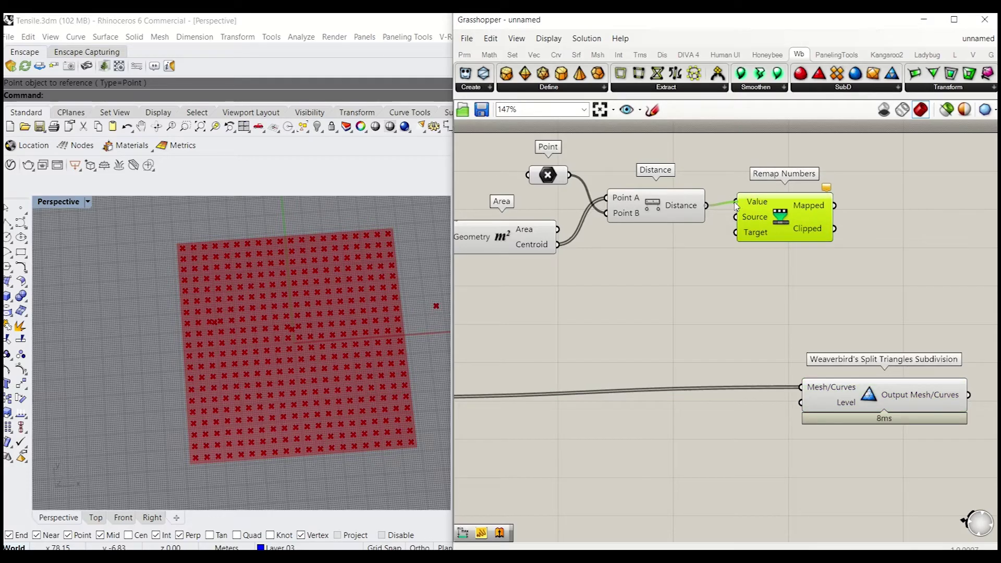
drag(706, 206, 735, 205)
Add a Number Slider with value 3 beside the Level input of Split Triangles Subdivision.
right_drag(663, 412, 744, 370)
double_click(744, 370)
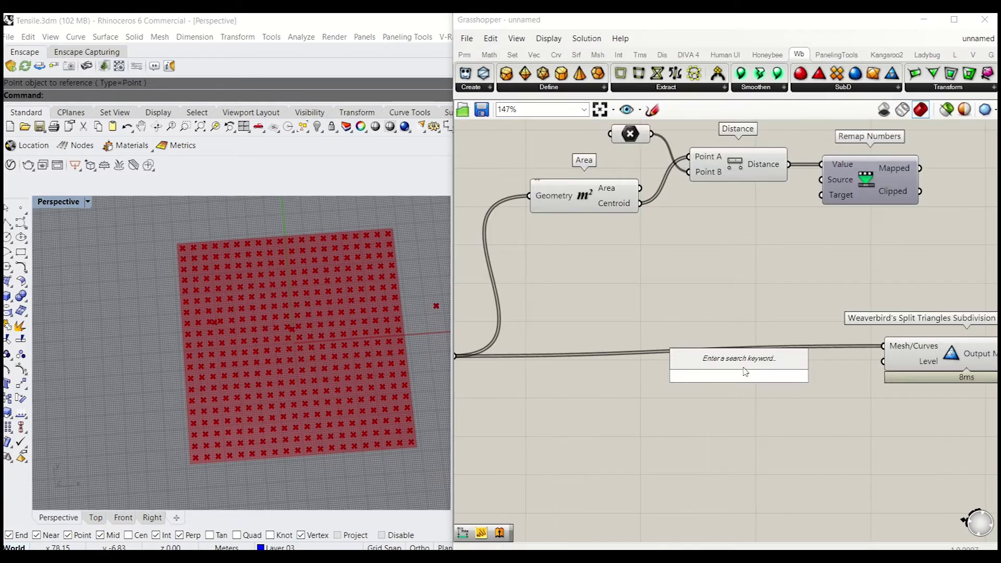
text(3)
key(Return)
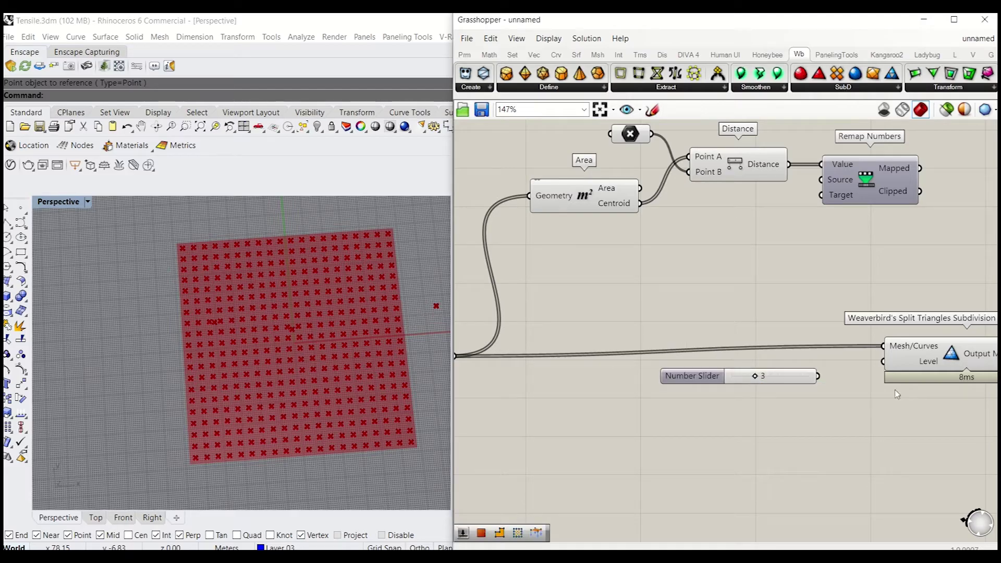
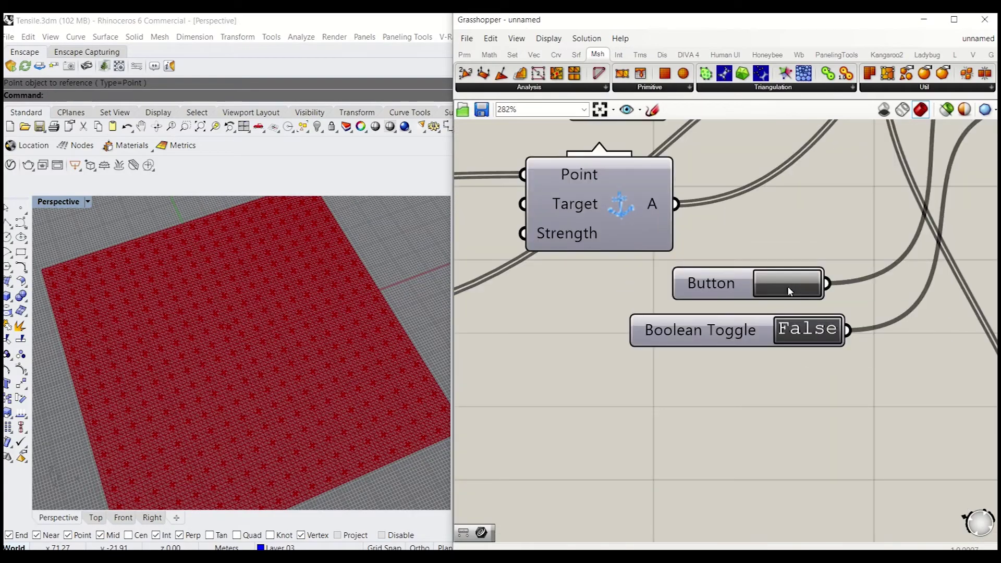
Set the solver's Boolean Toggle to True and inspect the relaxed tensile mesh in the viewport.
click(794, 332)
scroll(232, 302, up, 6)
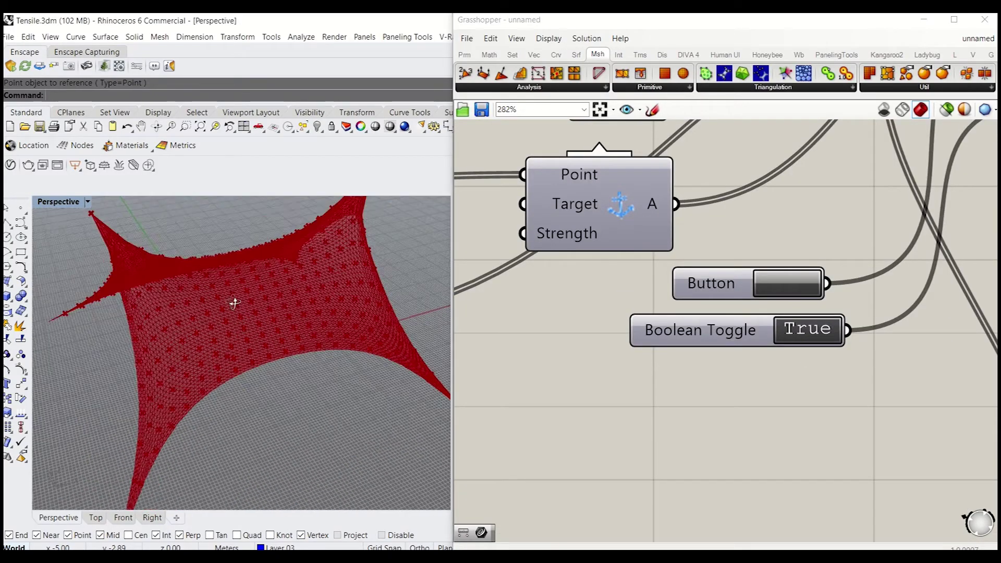
scroll(232, 329, down, 5)
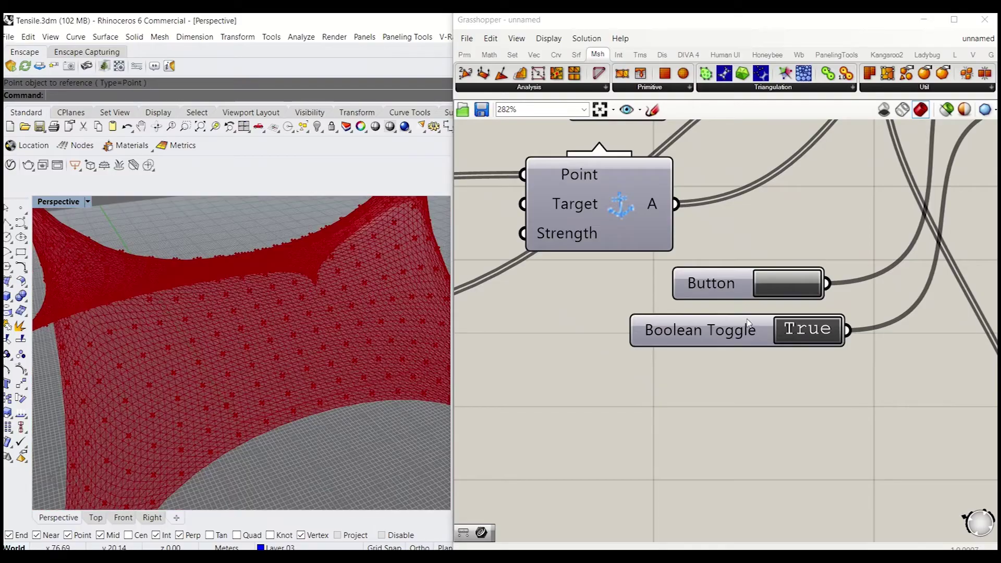
Set the Boolean Toggle back to False and reset the Kangaroo solver with its Button component.
click(783, 366)
double_click(791, 330)
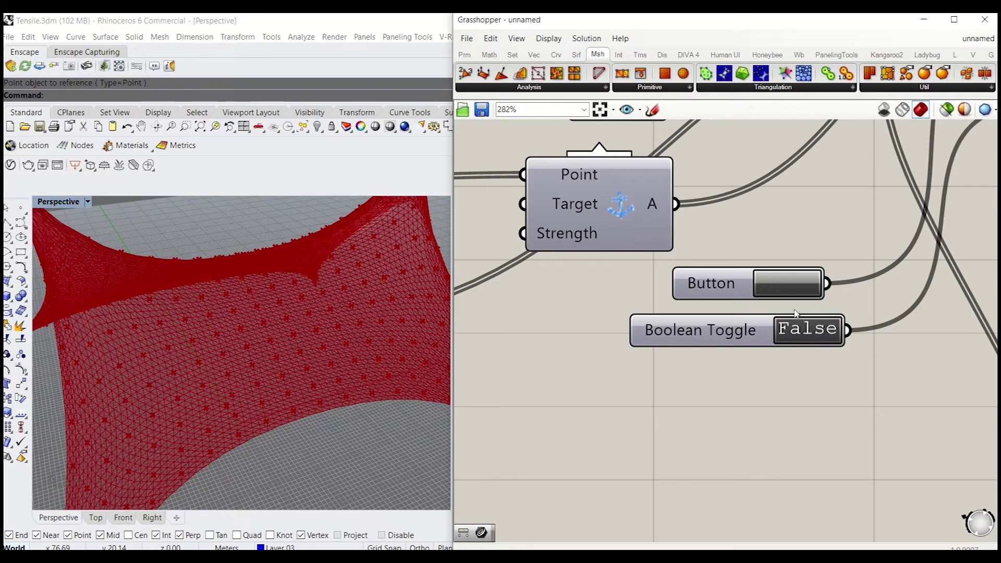
click(787, 283)
scroll(747, 323, down, 4)
right_drag(276, 359, 227, 402)
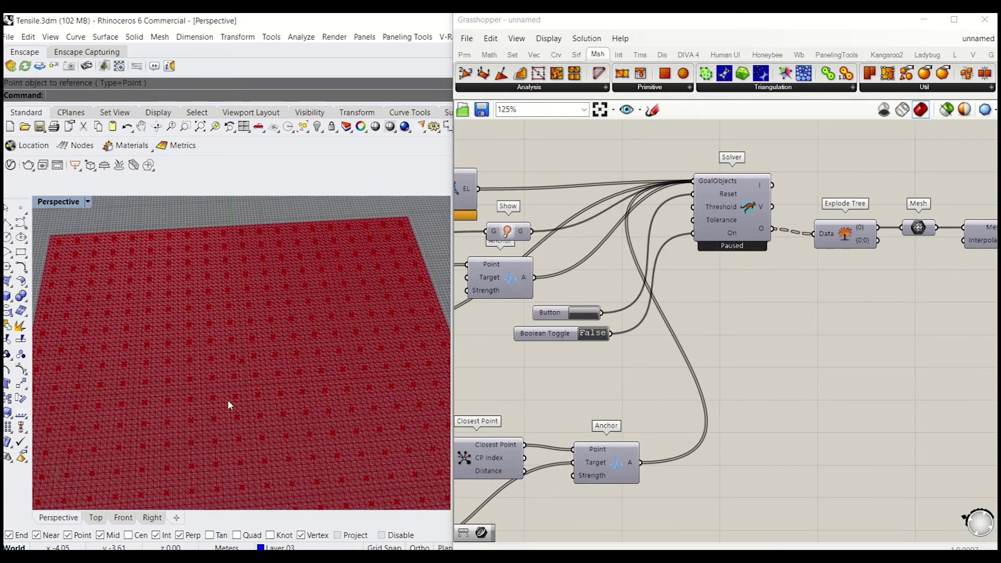
scroll(233, 396, down, 5)
scroll(268, 414, up, 3)
scroll(268, 416, down, 4)
Turn off the viewport preview of the Weaverbird's Split Triangles Subdivision component.
right_drag(830, 353, 715, 338)
scroll(715, 337, down, 2)
right_drag(884, 329, 632, 362)
right_drag(768, 322, 634, 334)
scroll(757, 302, up, 3)
click(721, 319)
drag(721, 318, 716, 327)
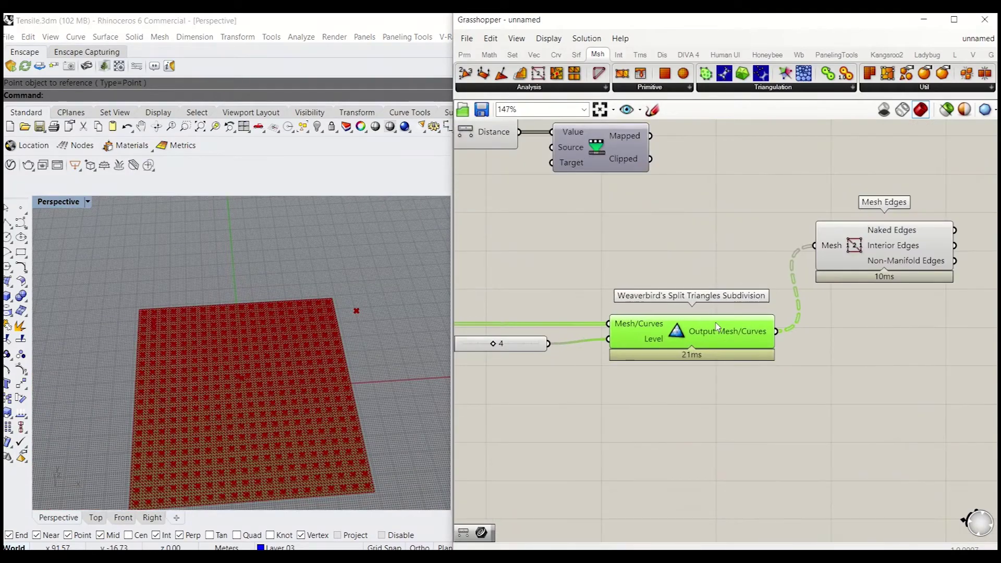
right_click(698, 344)
right_click(680, 335)
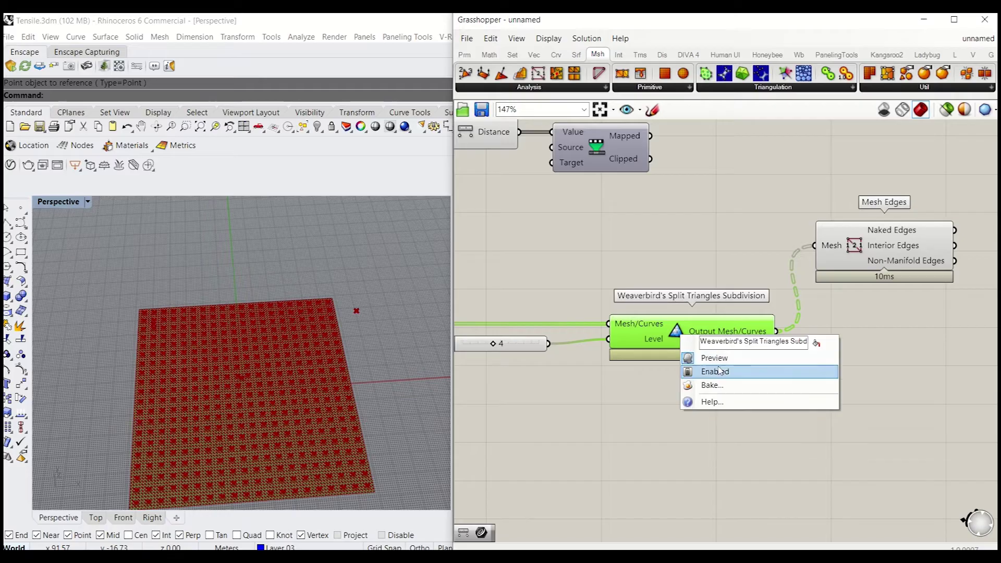
click(693, 357)
click(669, 280)
right_drag(668, 279, 684, 266)
scroll(298, 417, up, 5)
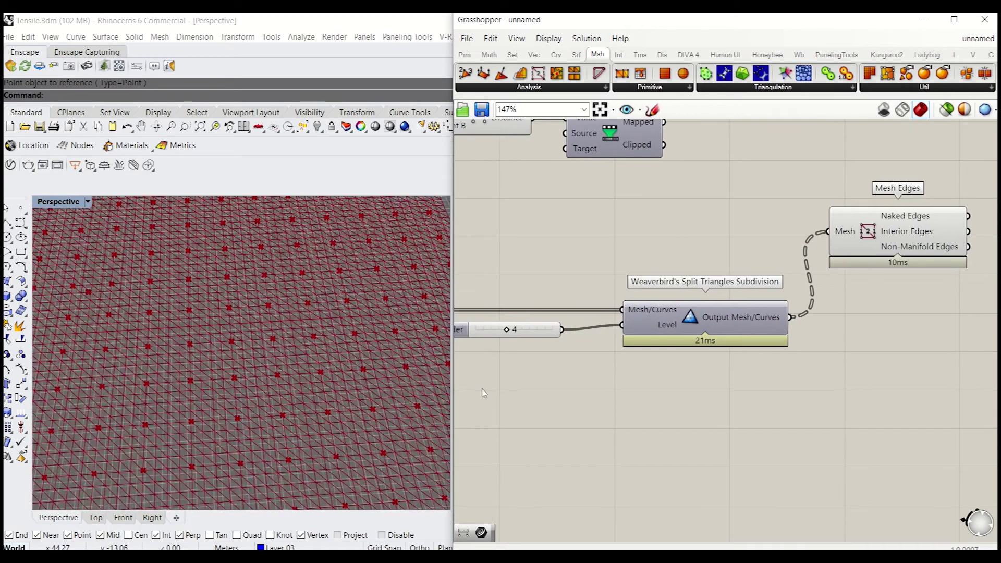
Nudge Remap Numbers slightly and add a Construct Domain component below Distance.
right_drag(811, 363, 817, 440)
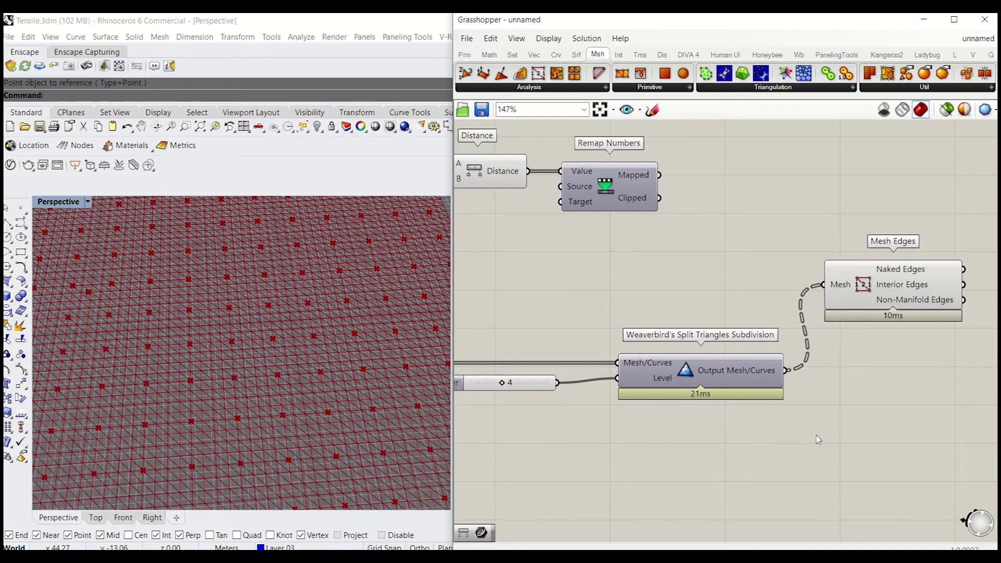
right_drag(781, 304, 830, 340)
drag(649, 223, 655, 223)
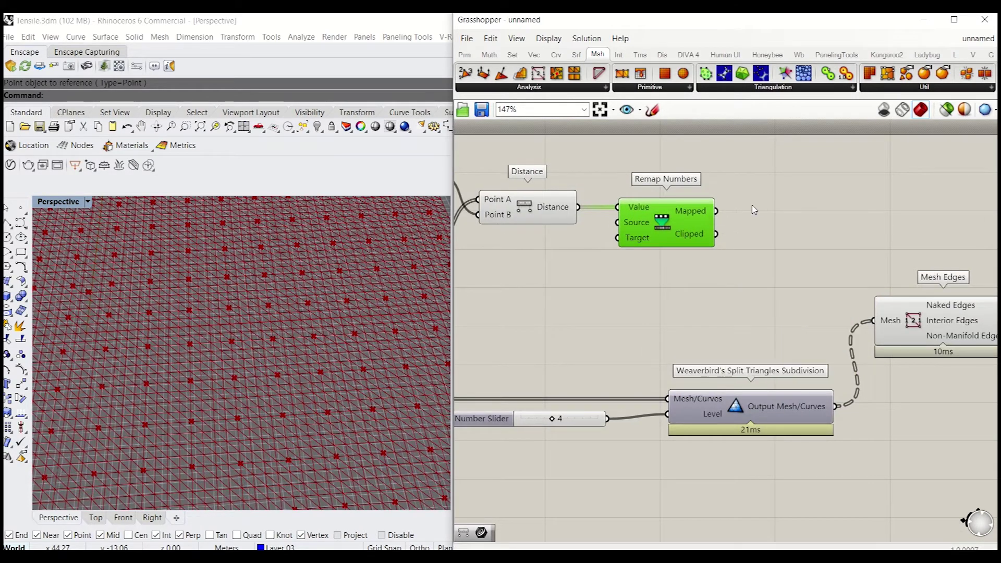
double_click(553, 282)
text(doma)
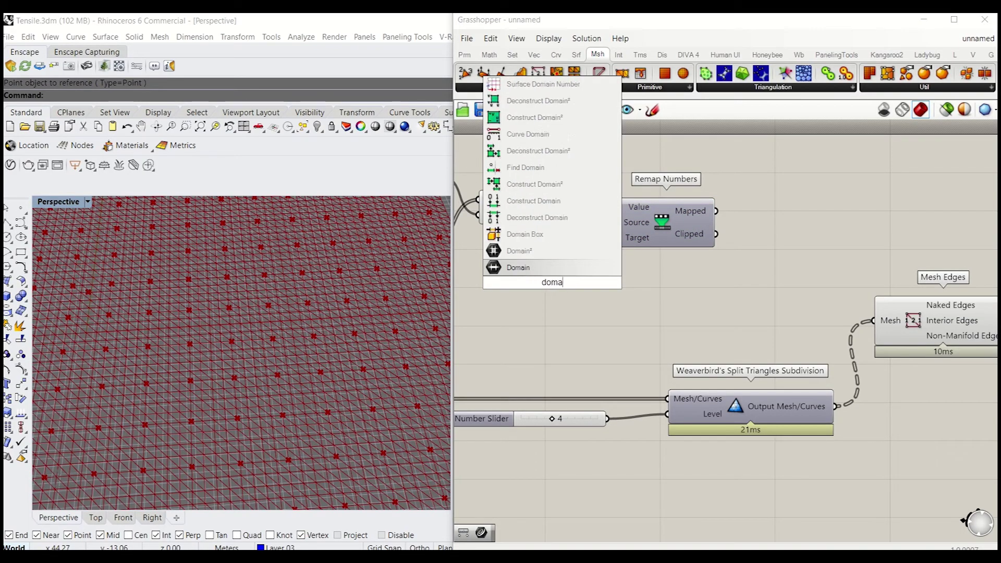
text(in)
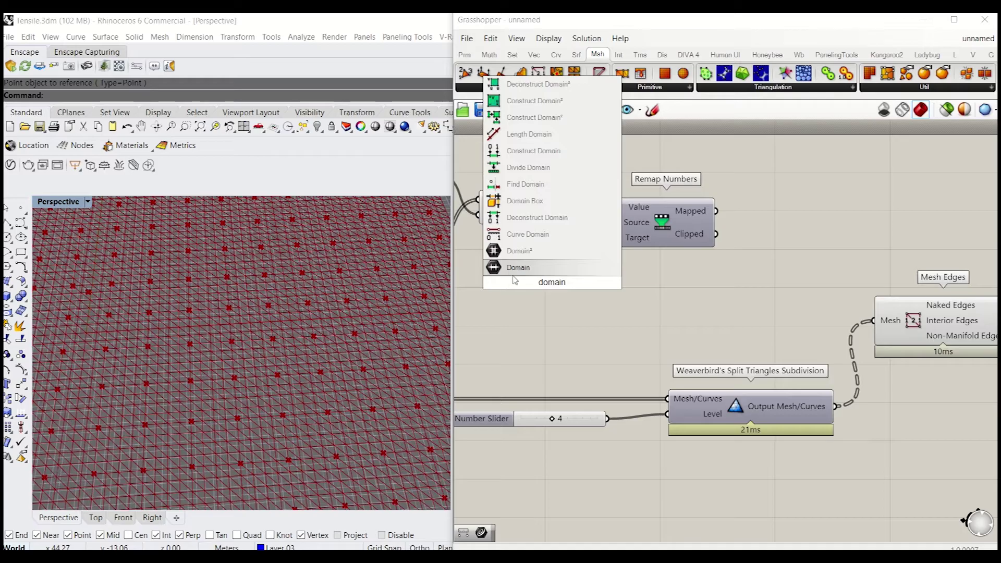
click(529, 150)
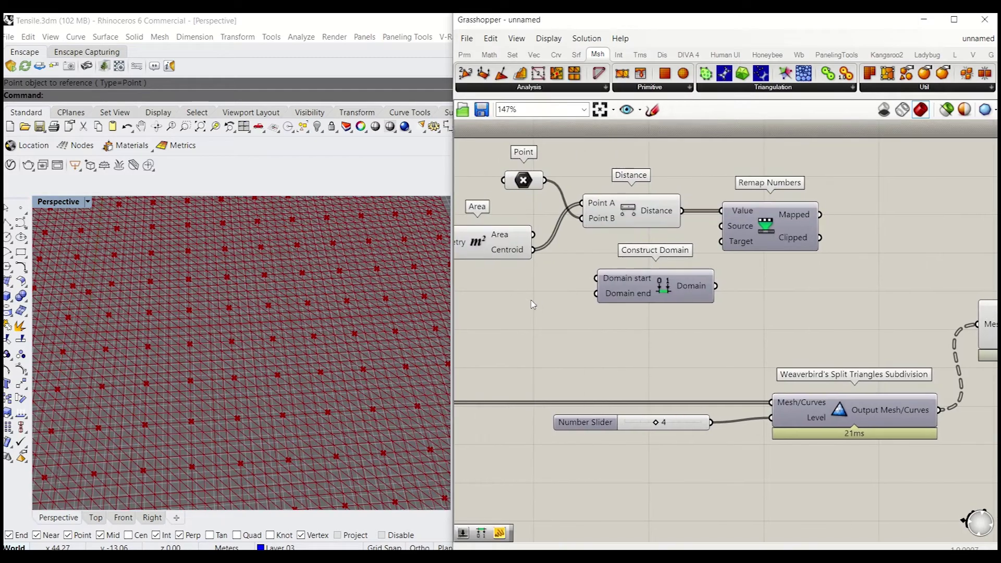
Add Number Sliders with values 1 and 5 for Construct Domain's Domain start and Domain end inputs.
double_click(532, 305)
text(1)
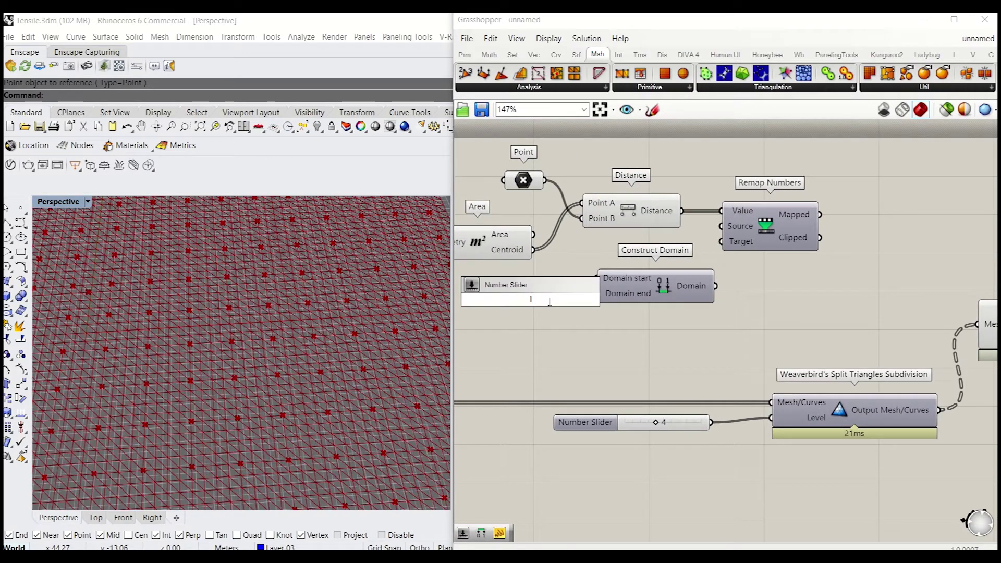
key(Return)
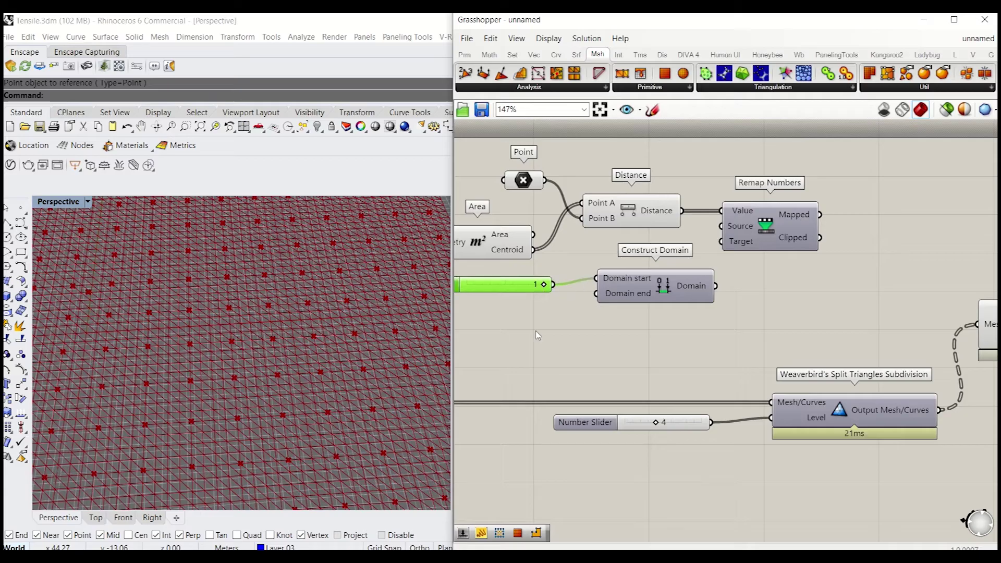
double_click(537, 334)
text(5)
key(Return)
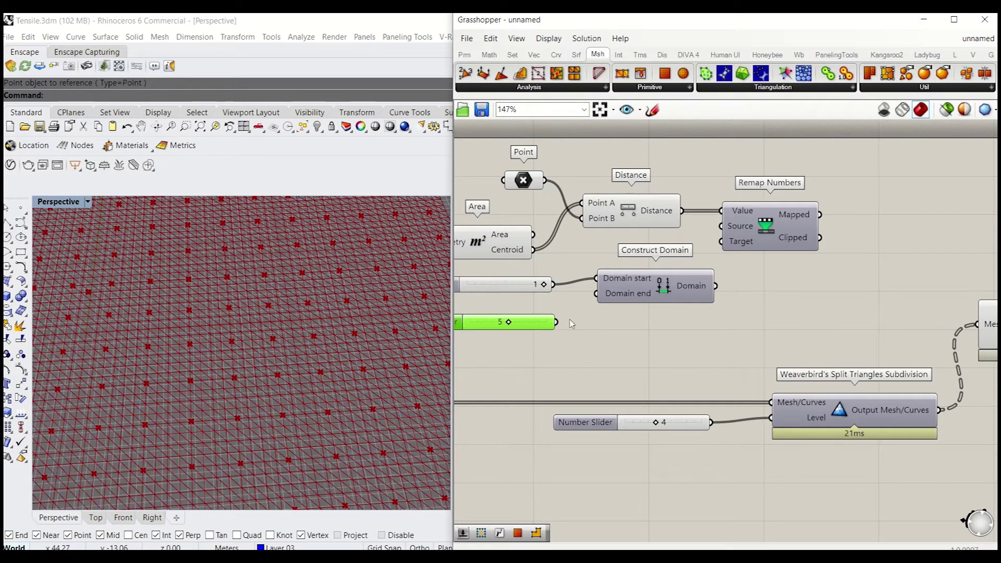
Connect Construct Domain's Domain output to the Target input of Remap Numbers and shift Remap Numbers farther right.
right_drag(680, 325, 611, 355)
drag(646, 315, 652, 271)
drag(674, 260, 722, 261)
Add a Bounds component above Distance and connect the Distance output to its Numbers input.
double_click(623, 264)
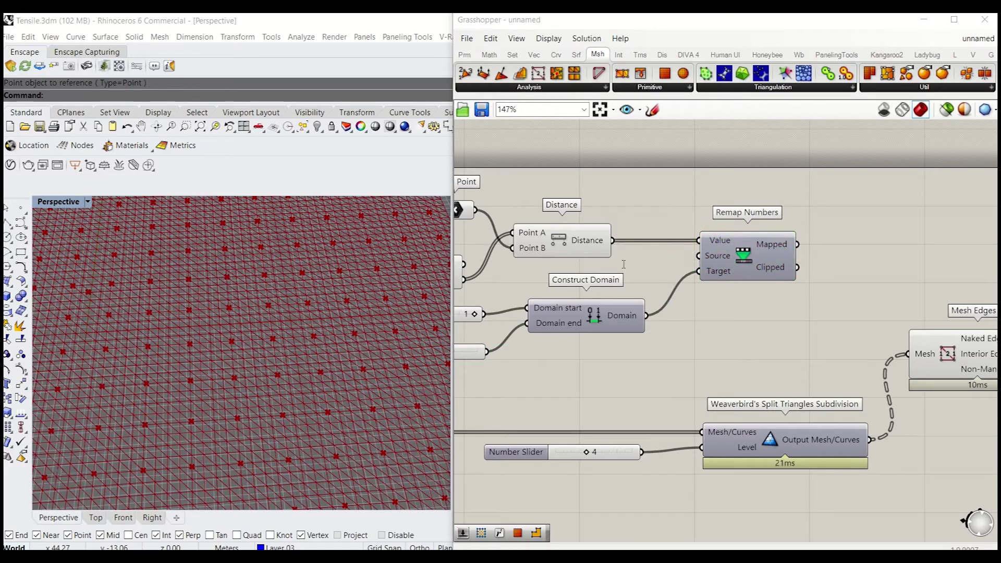
double_click(623, 264)
text(bounds)
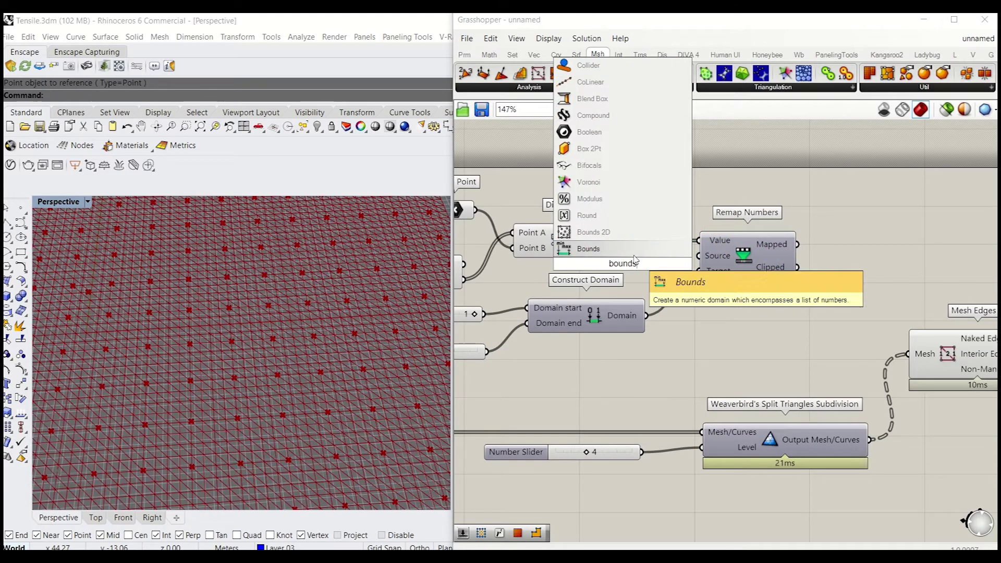
click(604, 248)
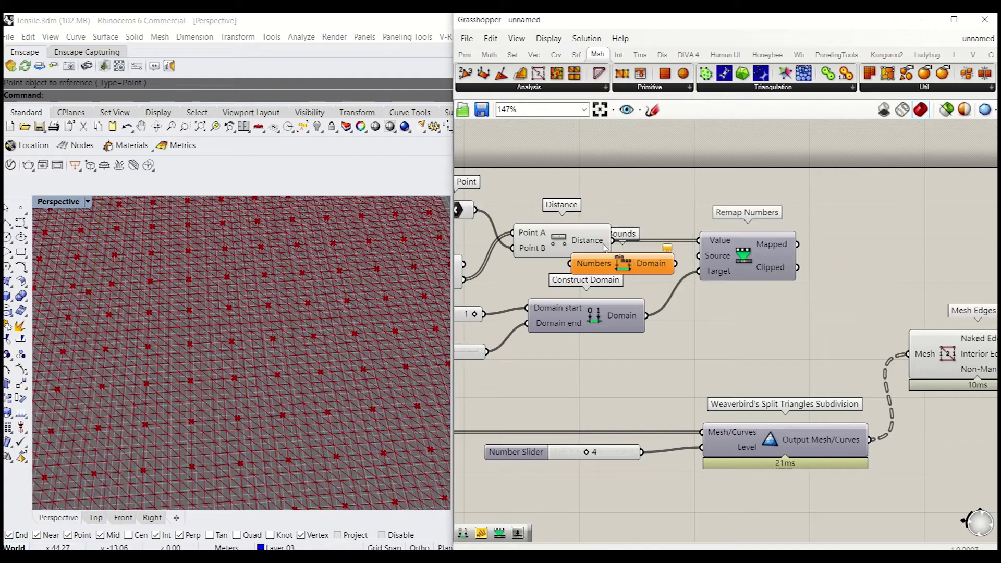
drag(625, 272, 674, 193)
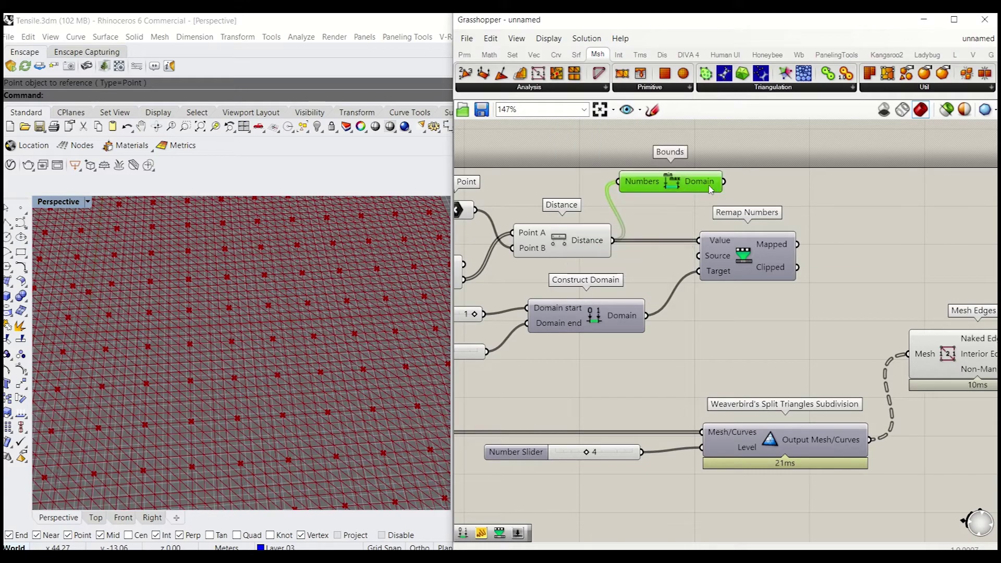
Add a Panel beside Bounds and connect Bounds' Domain output to it to read the distance range.
double_click(751, 185)
text(panel)
key(Return)
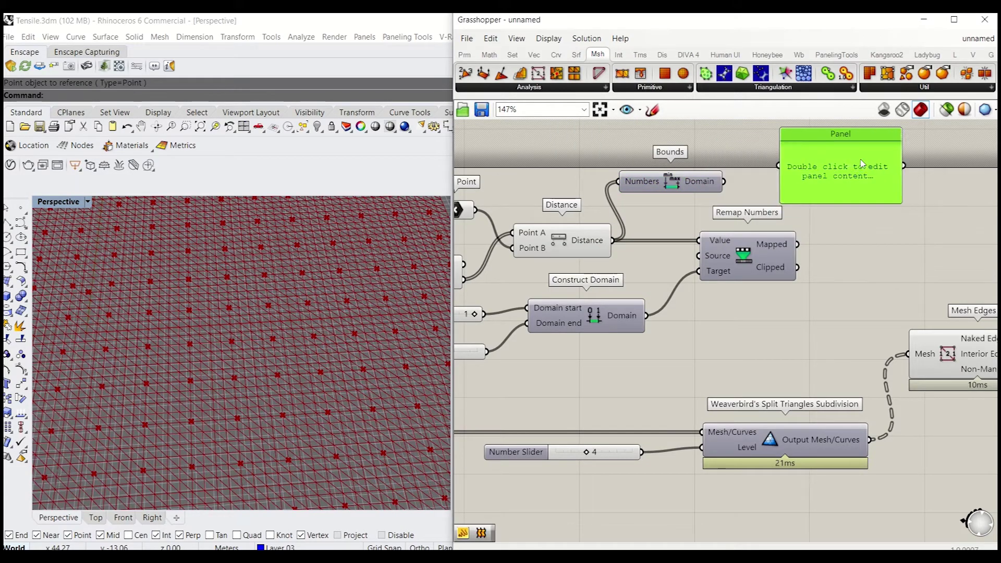
drag(724, 182, 816, 160)
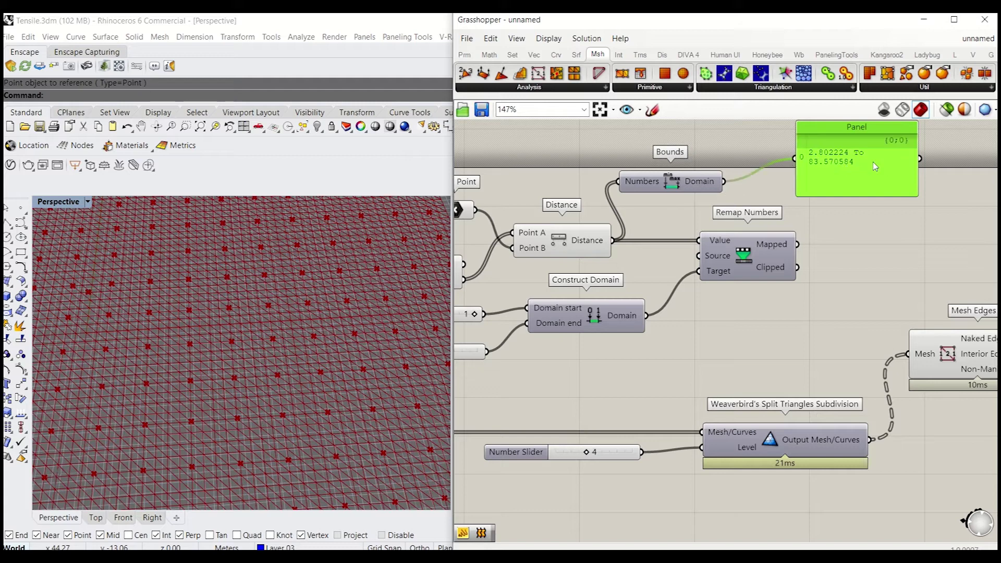
Connect Bounds' Domain output to the Source input of Remap Numbers and shift Remap Numbers and the panel farther right.
drag(724, 181, 698, 256)
drag(770, 263, 809, 253)
drag(861, 174, 916, 189)
Connect Remap Numbers' Mapped output to the panel, read through the remapped values, and delete the panel.
drag(836, 234, 849, 170)
drag(888, 180, 922, 178)
right_drag(885, 203, 774, 204)
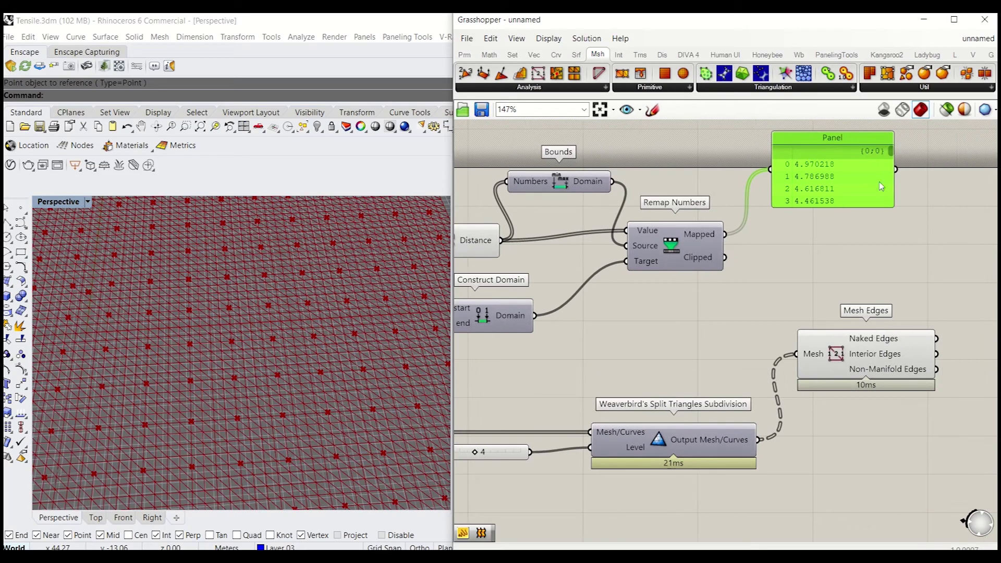
drag(892, 152, 890, 205)
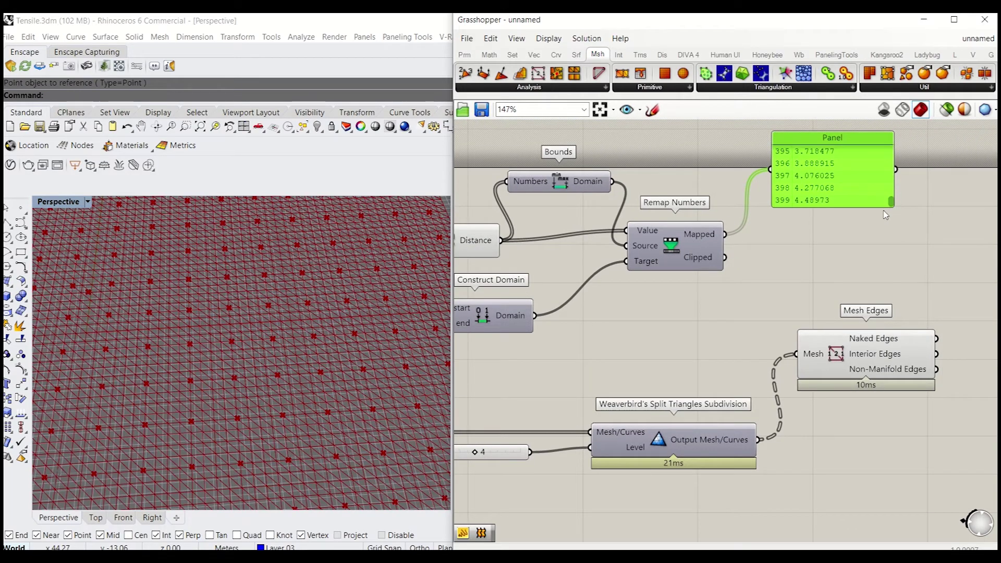
right_drag(859, 237, 797, 248)
key(Delete)
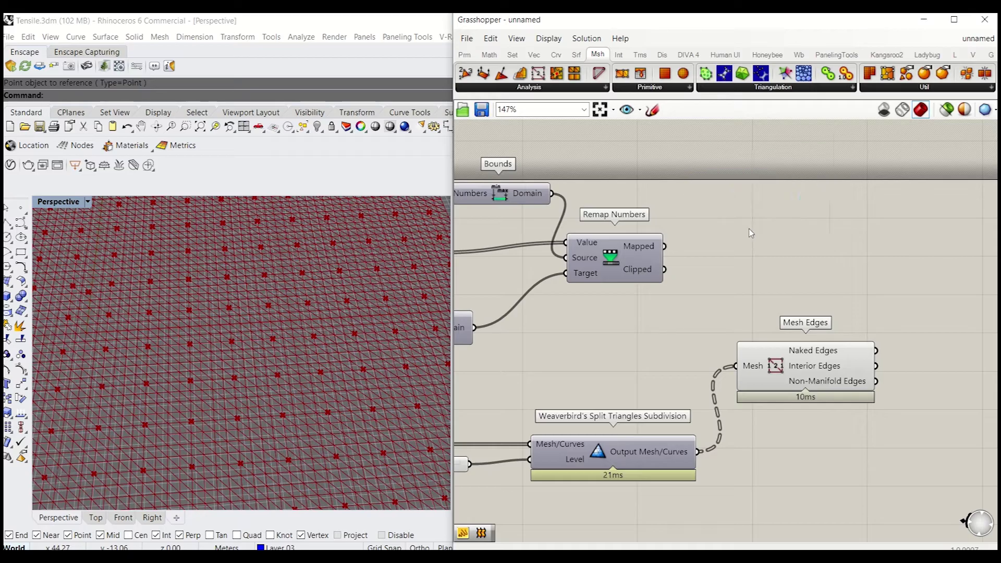
Add a Round component beside Remap Numbers and connect the Mapped output to its Number input.
double_click(749, 228)
text(roun)
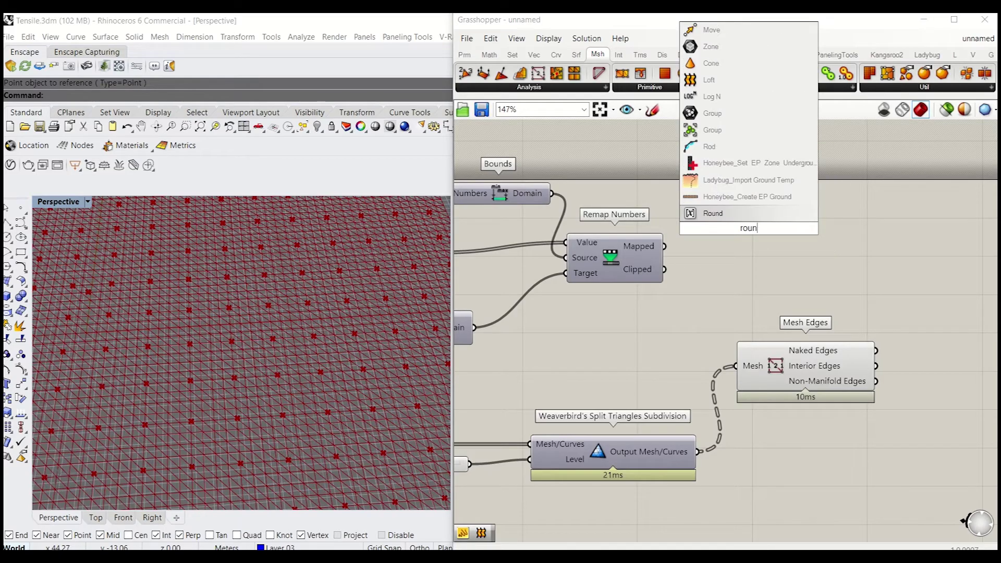
click(711, 213)
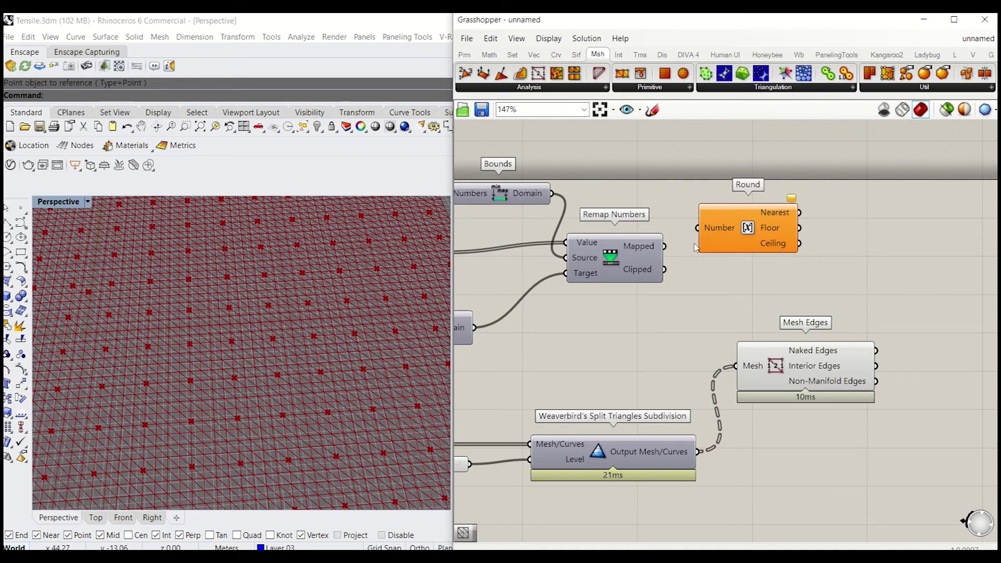
drag(664, 246, 697, 228)
Connect Round's Nearest output to the Level input of Weaverbird's Split Triangles Subdivision and delete the Number Slider it replaces.
drag(787, 240, 596, 369)
scroll(804, 228, down, 3)
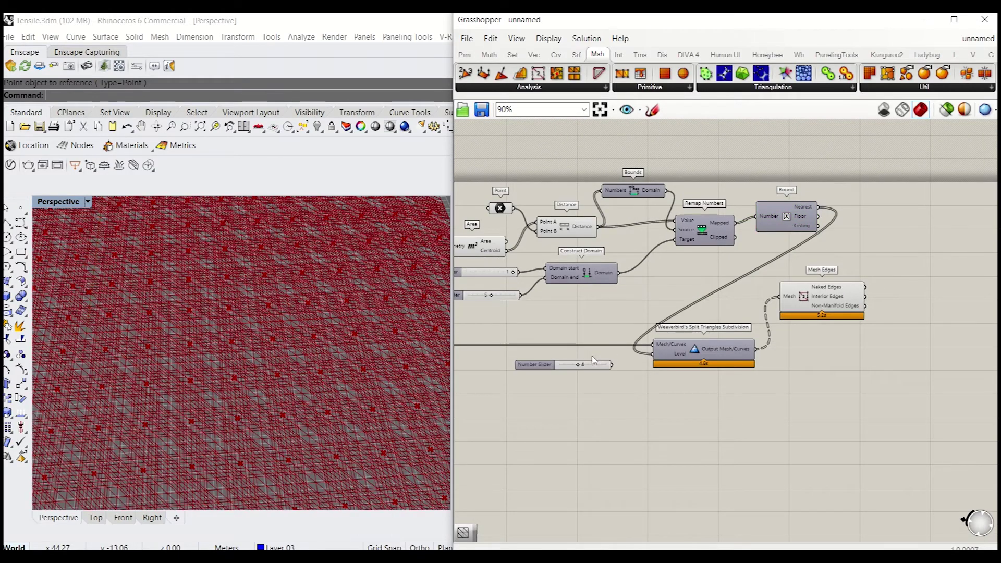
key(Delete)
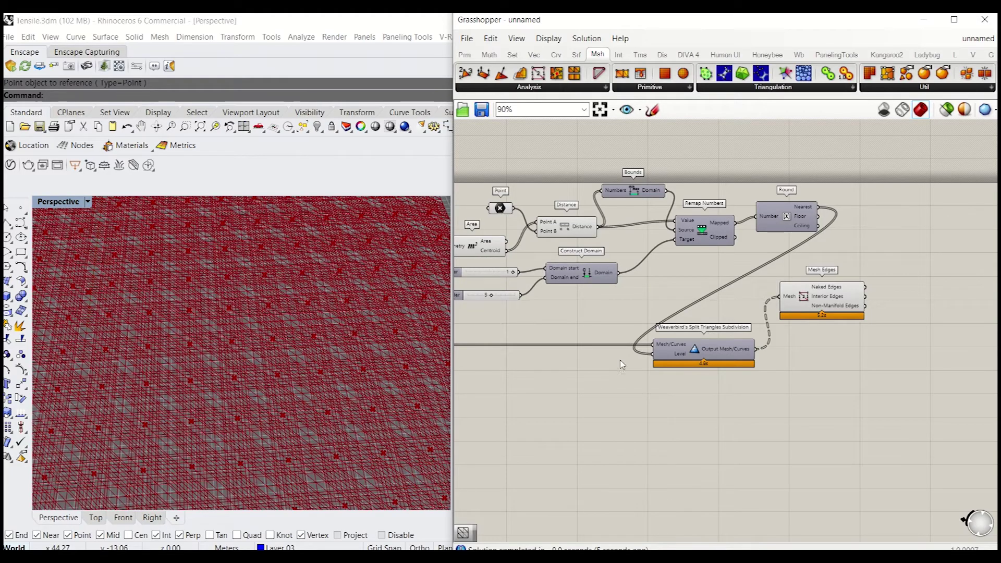
Try grafting the Nearest output of the Round component.
right_drag(678, 221, 638, 242)
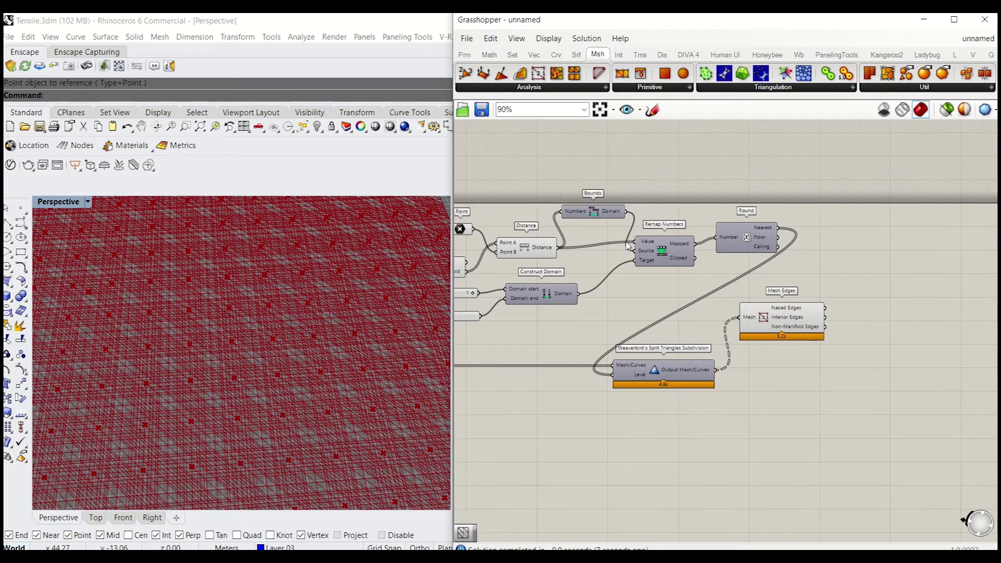
scroll(766, 230, up, 4)
right_click(764, 225)
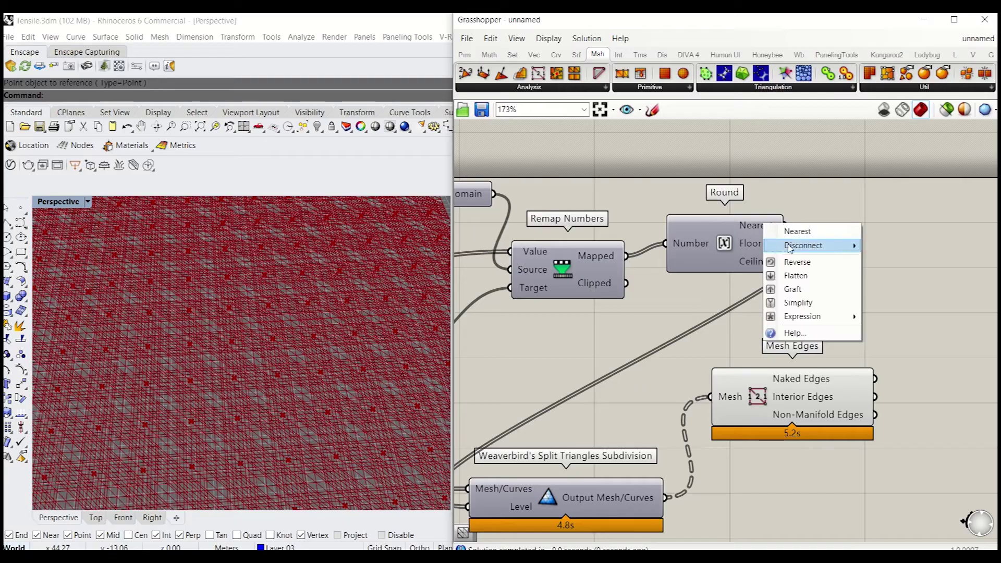
click(793, 289)
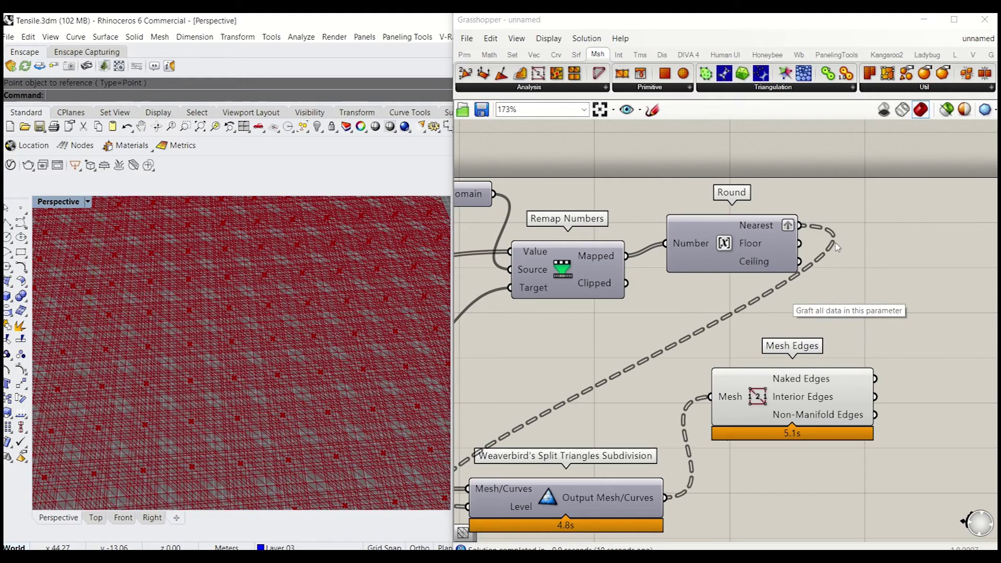
scroll(818, 225, down, 2)
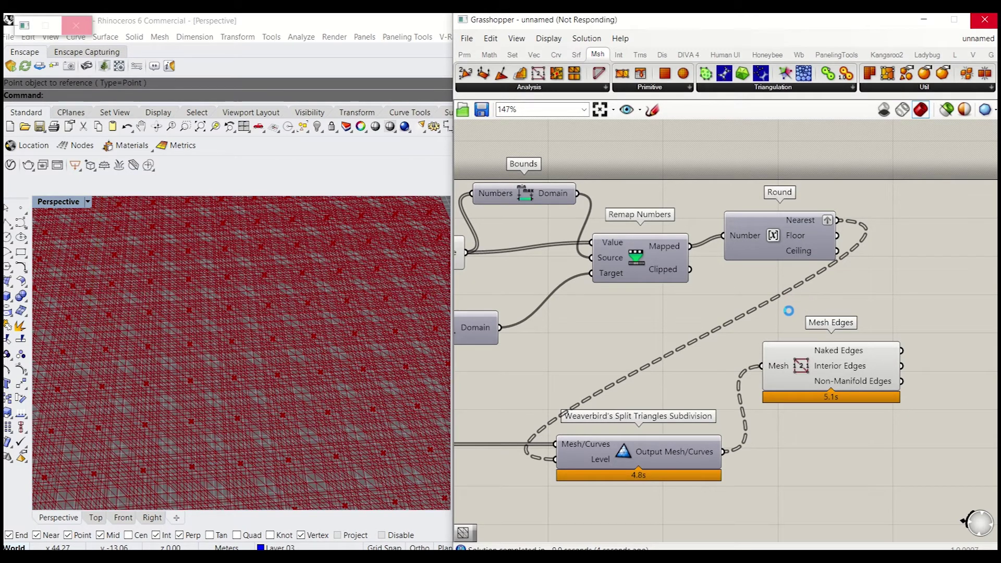
Graft the Faces output of the Mesh Explode component.
scroll(788, 317, down, 8)
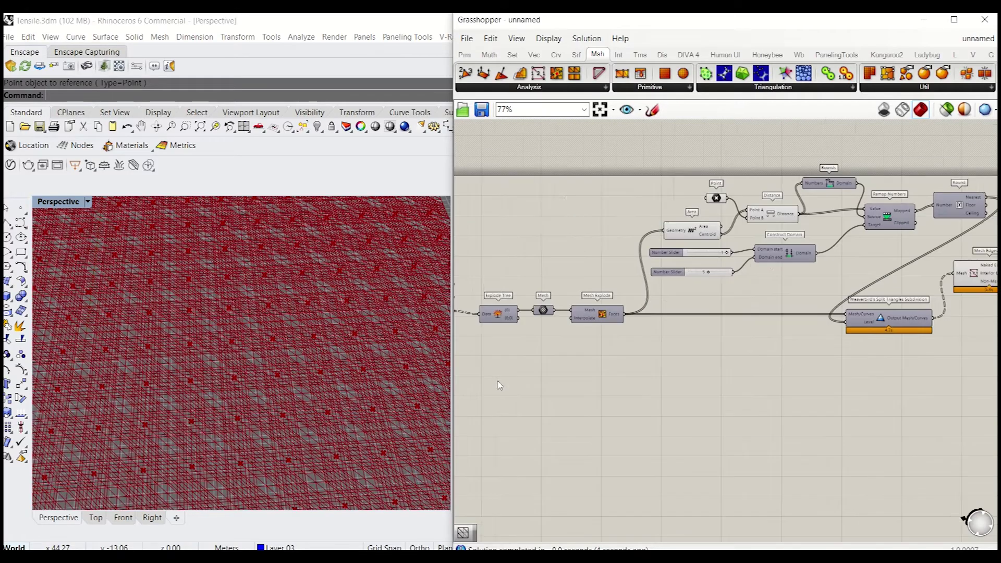
right_drag(497, 382, 519, 376)
scroll(628, 316, up, 7)
right_click(648, 301)
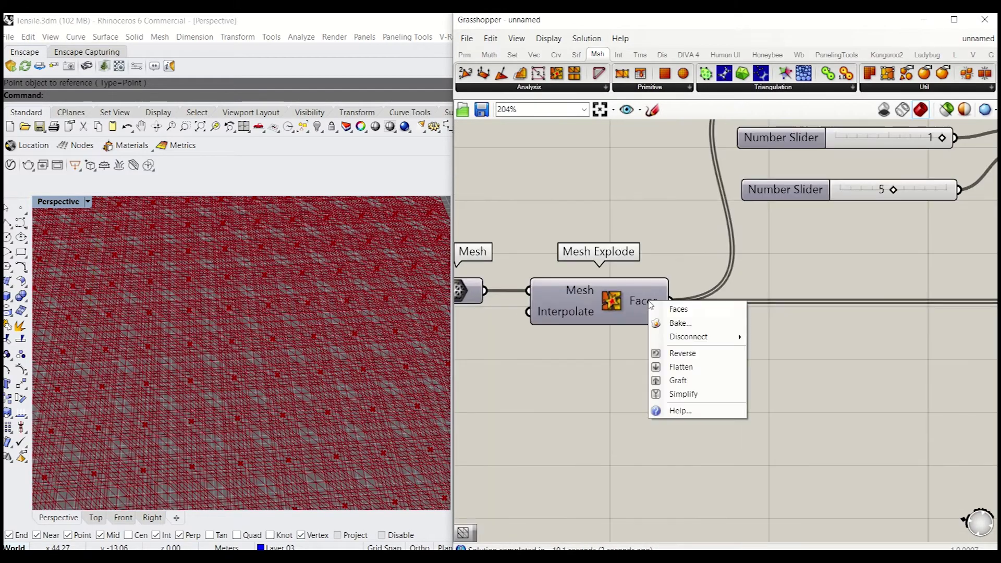
click(677, 380)
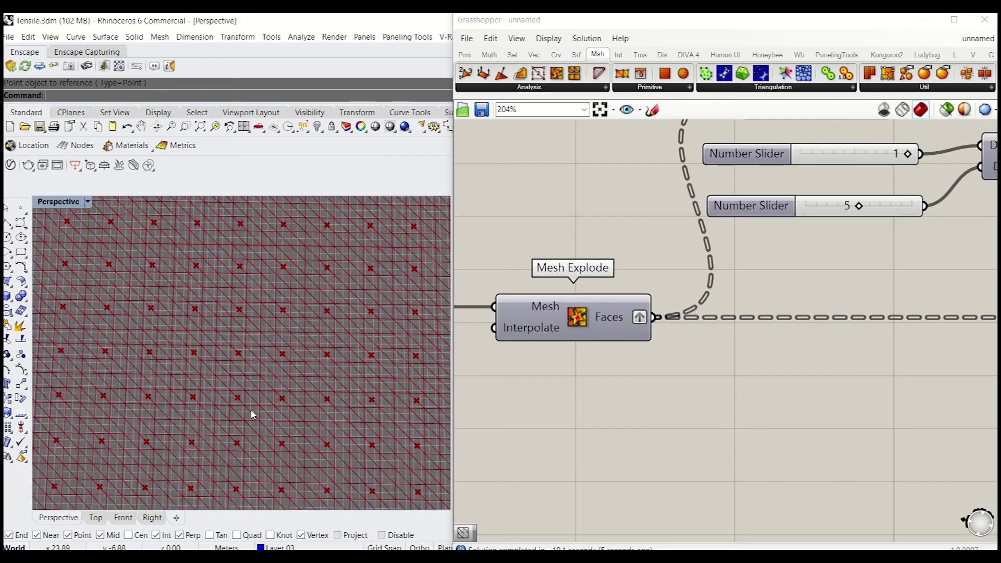
Shift Weaverbird's Split Triangles Subdivision and Mesh Edges farther right on the canvas.
scroll(605, 352, down, 5)
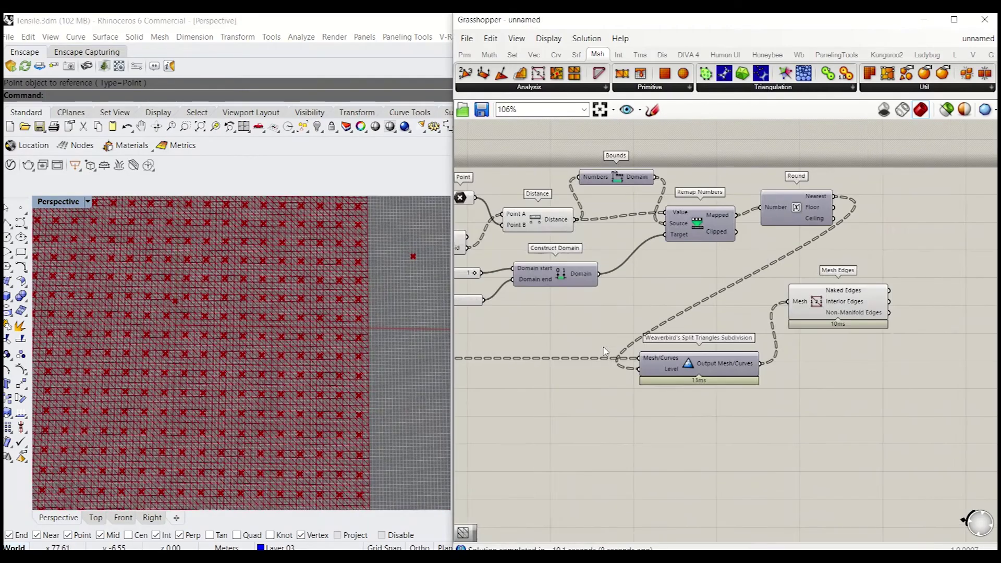
scroll(738, 324, up, 2)
drag(887, 289, 912, 285)
drag(678, 385, 754, 362)
drag(889, 303, 981, 292)
Select the attractor point near the middle of the mesh in the Rhino Perspective viewport.
shift+right_drag(164, 345, 268, 387)
scroll(276, 372, up, 4)
click(276, 328)
scroll(295, 351, up, 3)
scroll(261, 349, down, 5)
scroll(693, 289, down, 3)
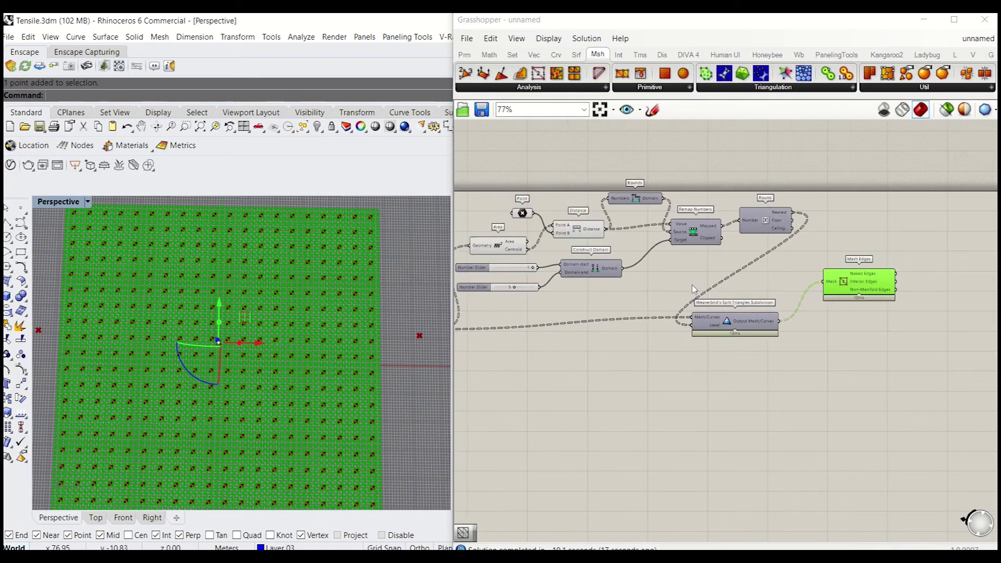
Attach a Panel to Bounds' Domain output in Grasshopper and flatten Bounds' Numbers input.
right_drag(691, 286, 769, 274)
scroll(658, 213, up, 3)
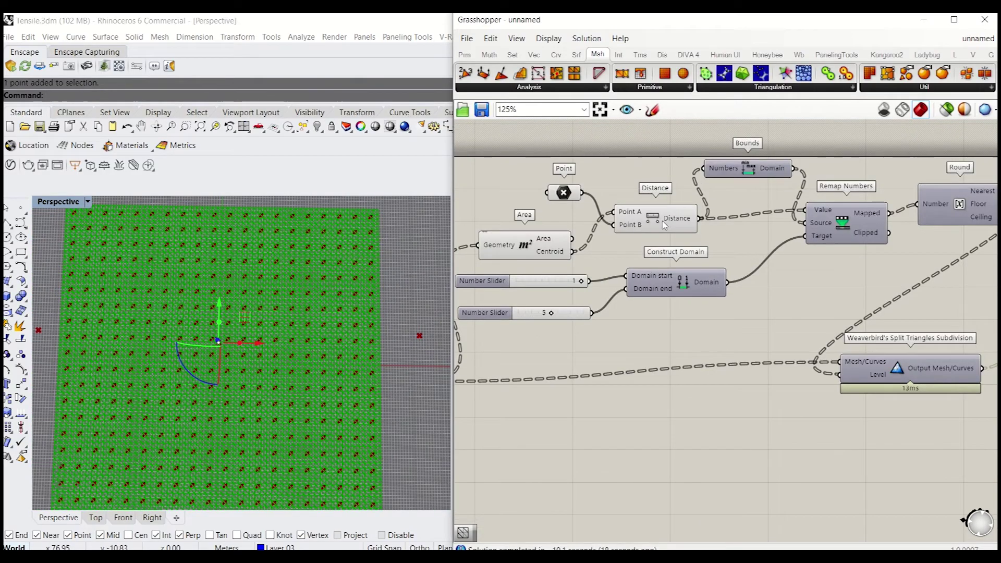
click(838, 157)
right_click(781, 170)
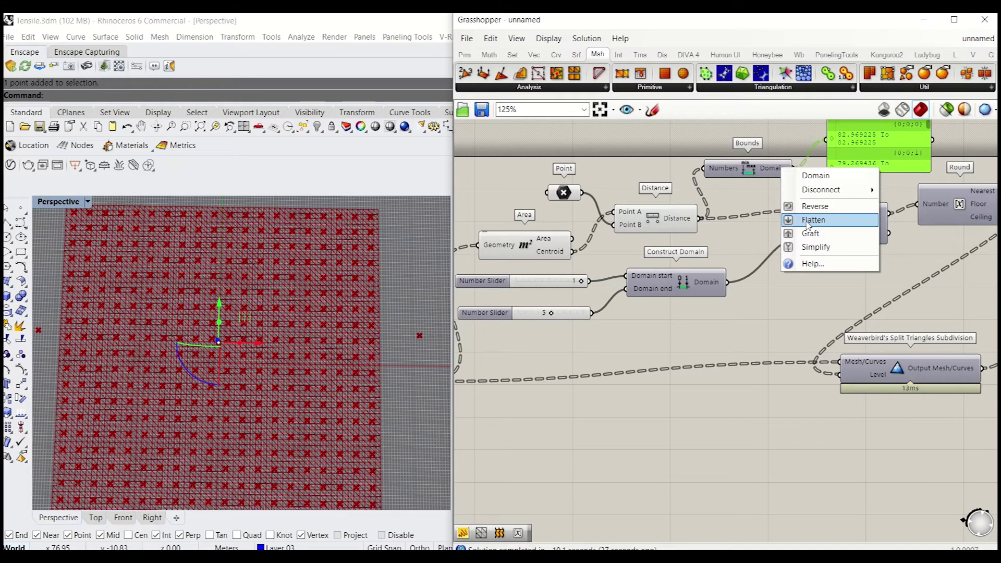
right_click(709, 168)
click(755, 249)
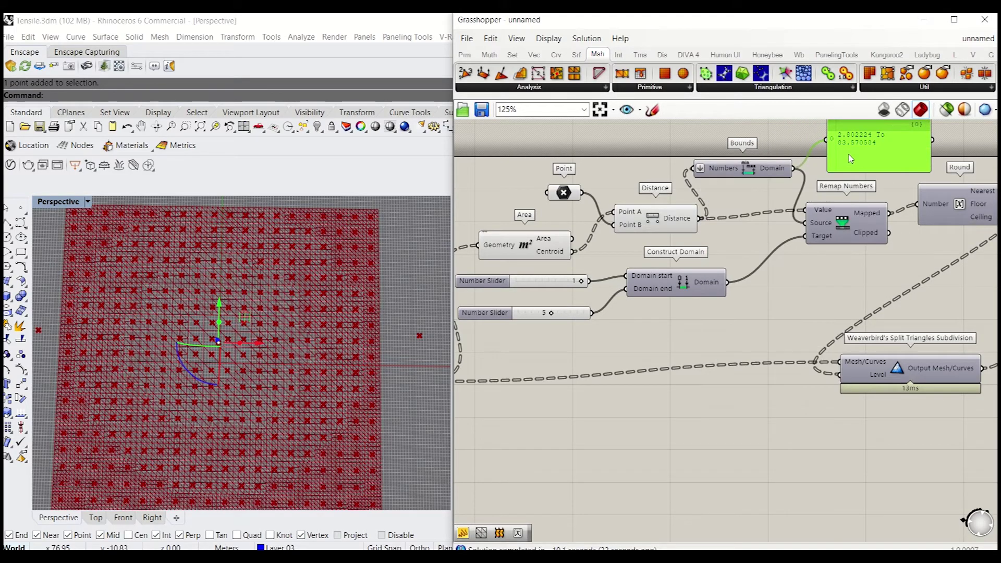
drag(850, 158, 869, 158)
Move the attractor point along the Y axis in the Rhino viewport to test the subdivision gradient, and deselect it.
click(218, 342)
drag(222, 301, 224, 340)
mouse_move(199, 369)
right_down()
mouse_move(211, 371)
mouse_move(210, 358)
right_up()
scroll(205, 387, down, 3)
scroll(205, 386, up, 5)
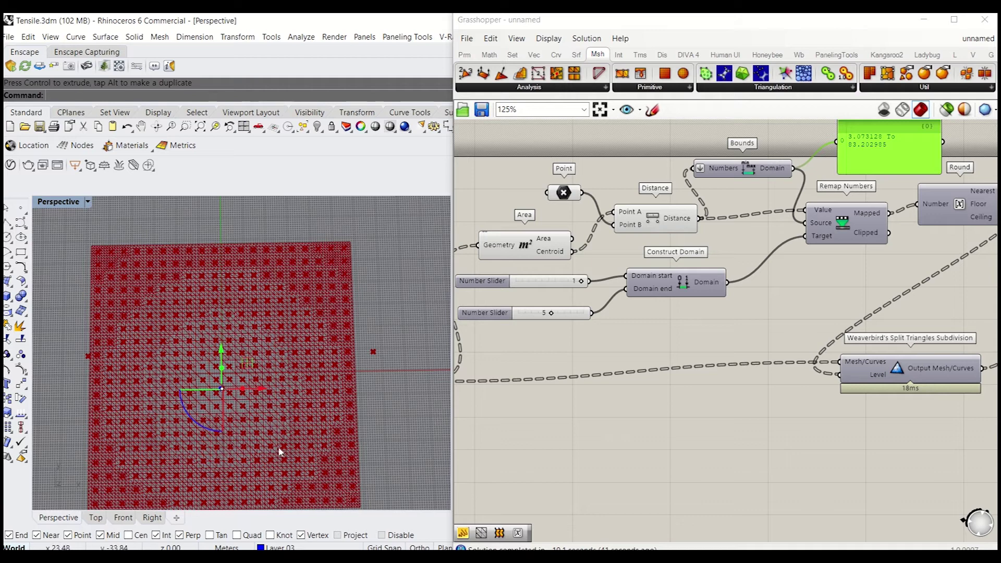
shift+right_drag(260, 408, 265, 386)
drag(227, 342, 228, 325)
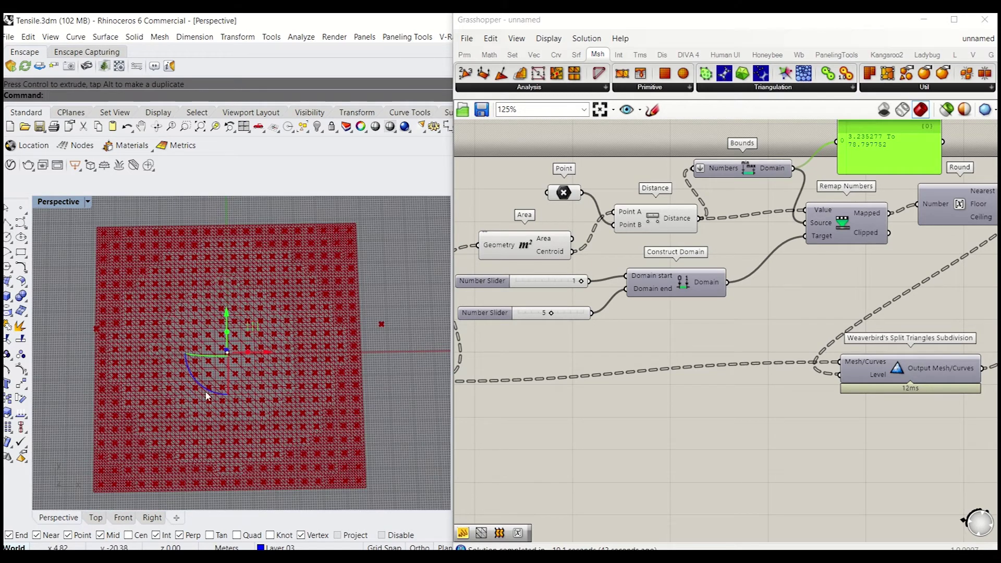
click(733, 412)
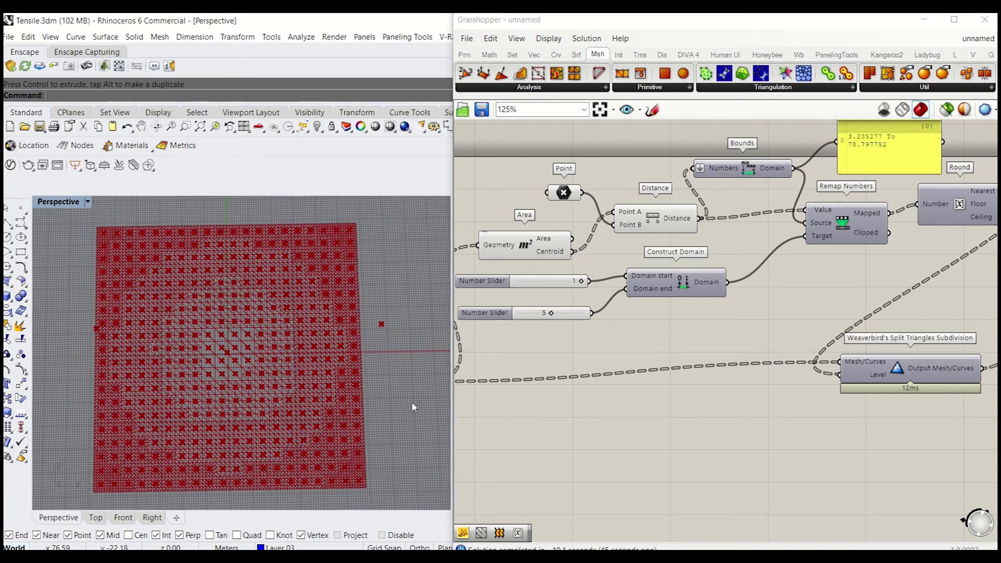
Turn off the viewport preview of the Area component's centroid points and check the subdivided mesh edges.
scroll(698, 406, down, 3)
drag(706, 252, 632, 299)
right_click(649, 225)
click(674, 246)
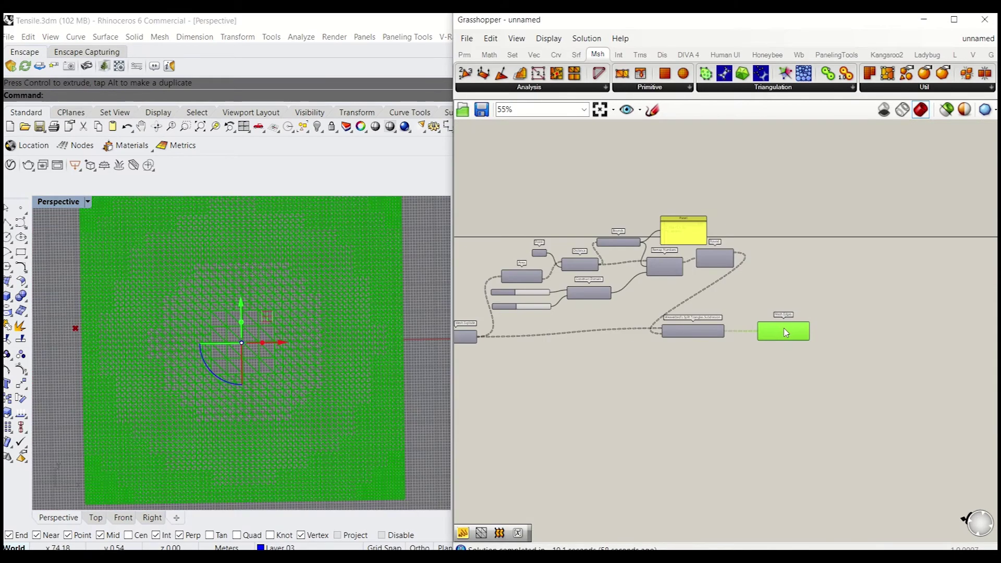
right_drag(734, 370, 687, 362)
click(771, 135)
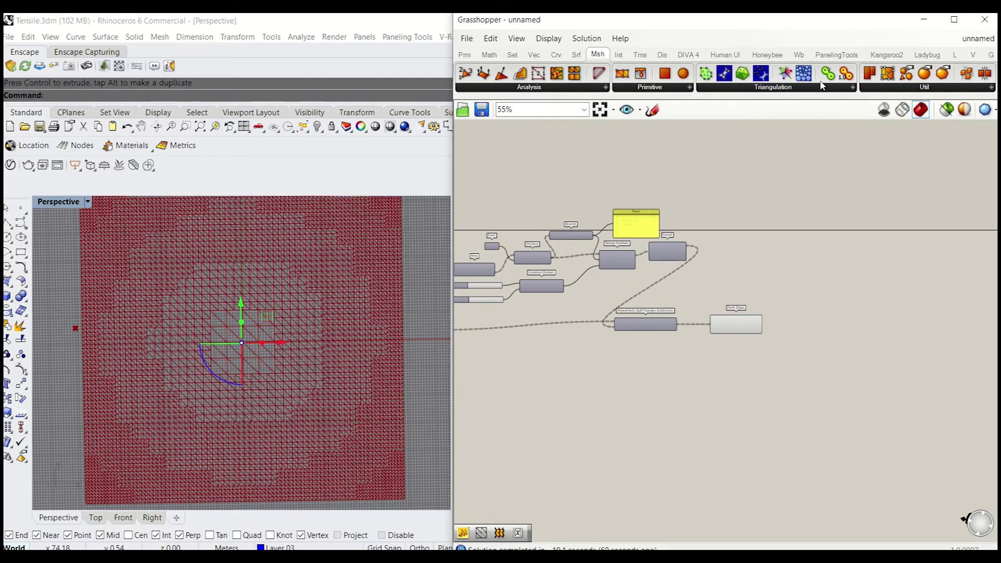
Add a Weaverbird's Picture Frame component to the canvas beside Mesh Edges.
click(803, 55)
click(837, 89)
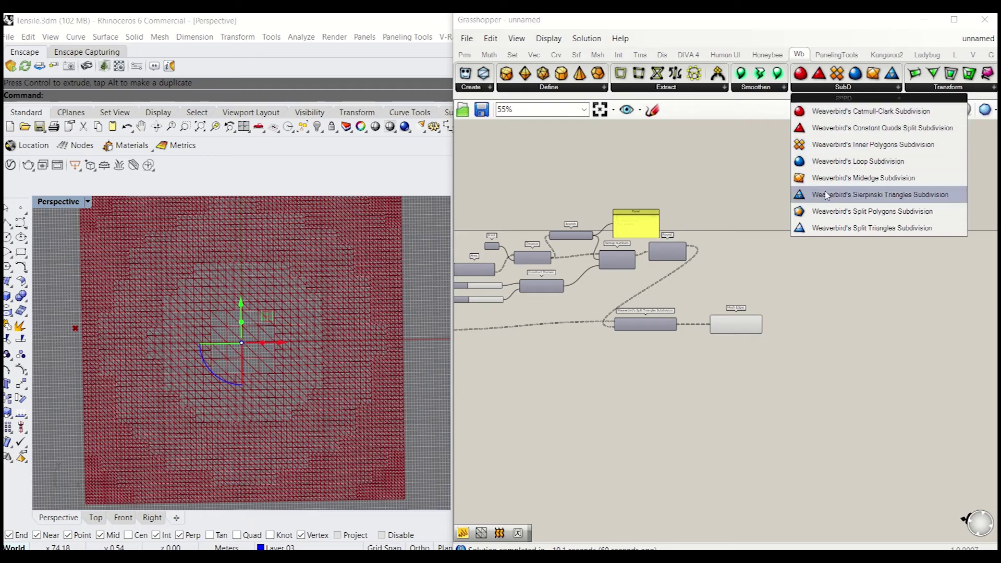
click(936, 90)
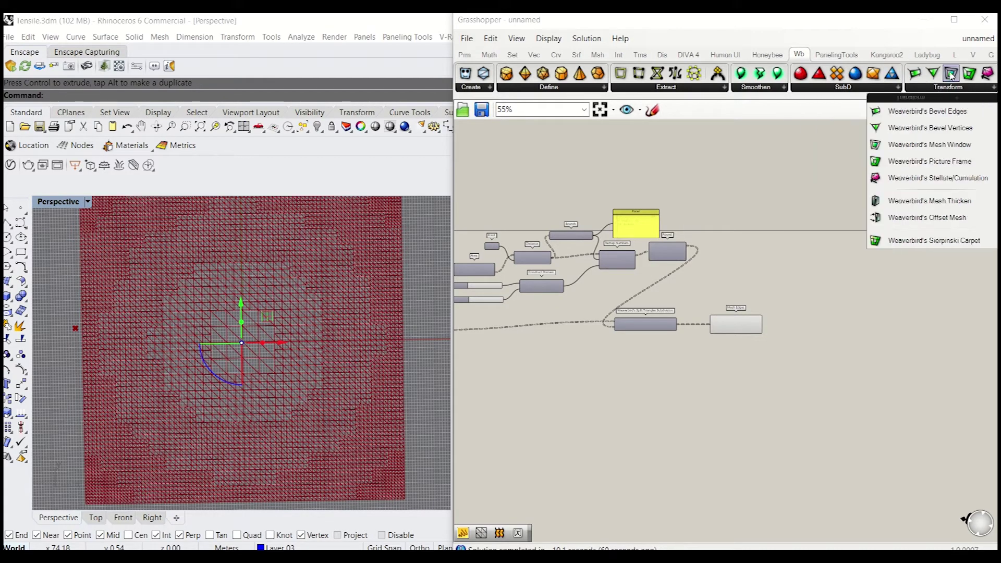
click(897, 161)
click(792, 320)
scroll(798, 320, up, 3)
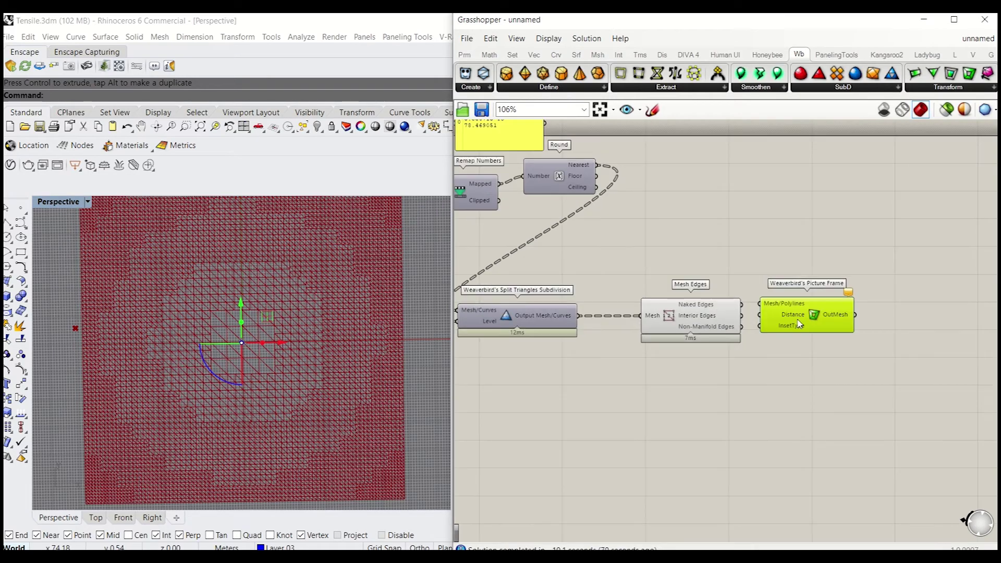
Arrange Mesh Edges above Picture Frame and connect the subdivision's Output Mesh/Curves to Picture Frame's Mesh/Polylines input.
drag(799, 323, 819, 357)
drag(691, 318, 723, 249)
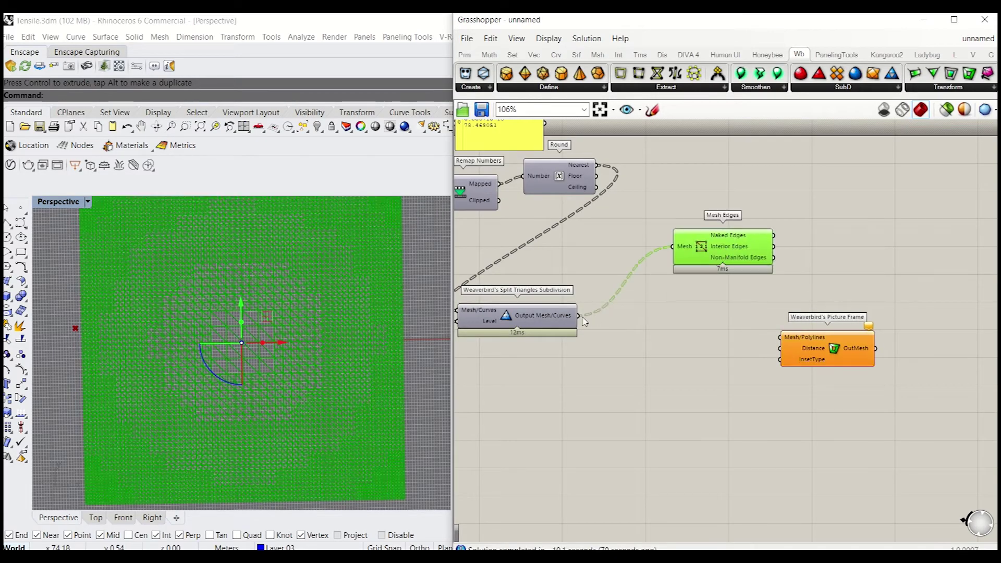
drag(578, 315, 748, 357)
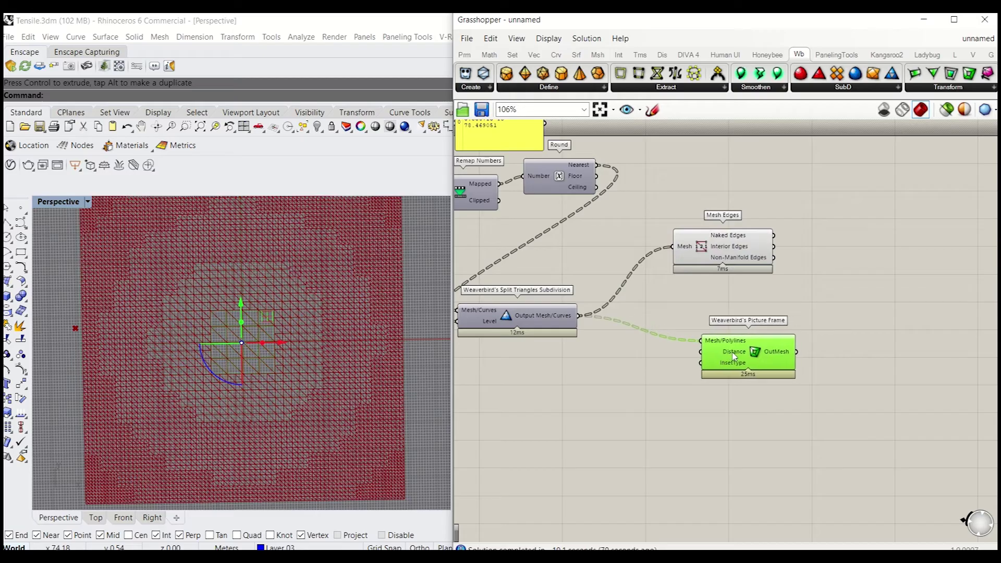
Move the Construct Domain component and its two number sliders closer to Remap Numbers.
scroll(256, 324, up, 5)
scroll(261, 338, up, 1)
right_drag(139, 347, 109, 374)
right_drag(630, 378, 774, 350)
scroll(732, 355, down, 4)
click(698, 361)
scroll(701, 255, up, 4)
right_drag(699, 361, 706, 339)
scroll(699, 300, down, 3)
scroll(625, 292, up, 4)
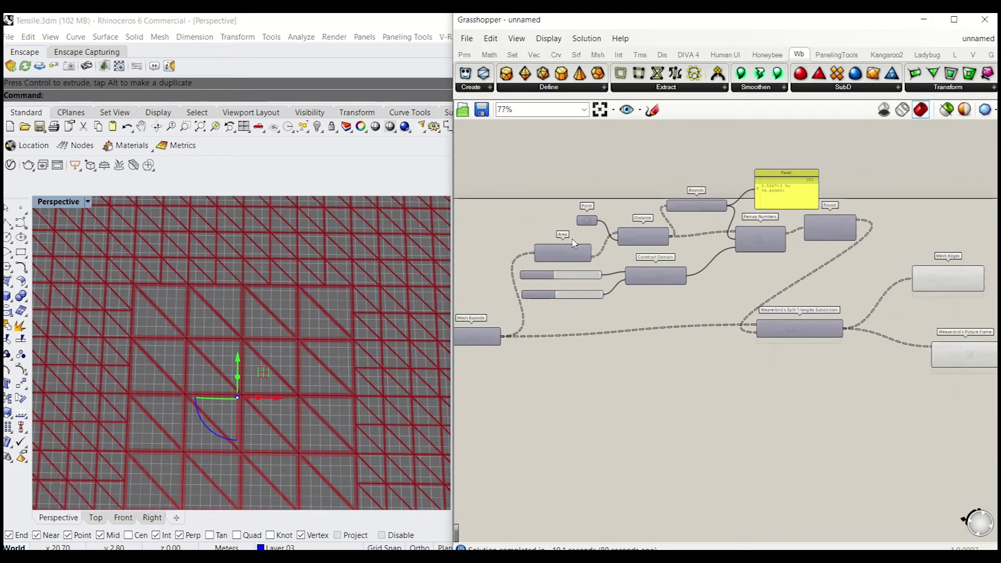
scroll(822, 264, down, 3)
right_drag(690, 258, 638, 269)
drag(624, 294, 531, 259)
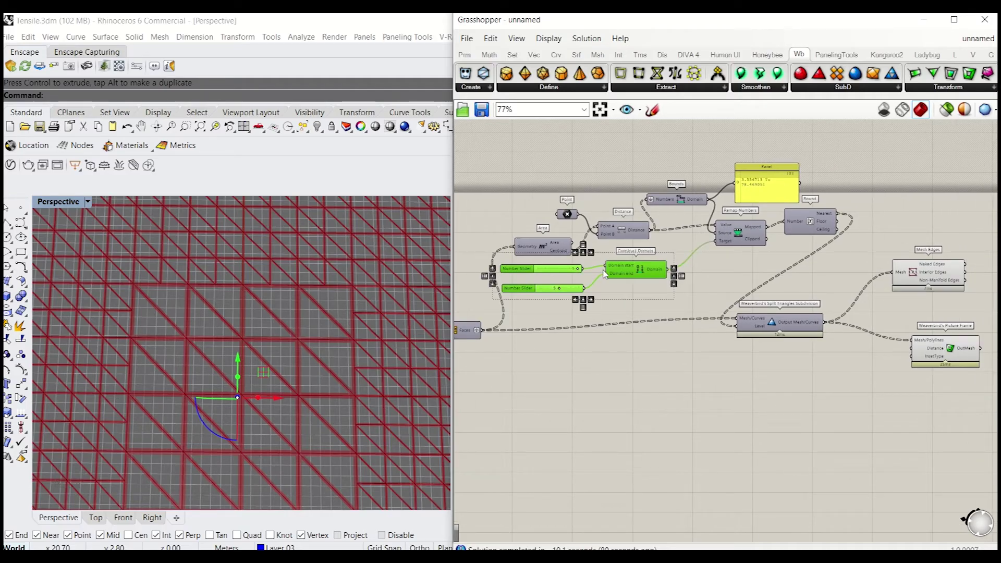
drag(637, 276, 681, 273)
Duplicate the Bounds, Construct Domain, sliders, Remap Numbers and Round group below the subdivision component, move Picture Frame down and delete the copied panel.
drag(827, 286, 658, 177)
drag(625, 302, 598, 263)
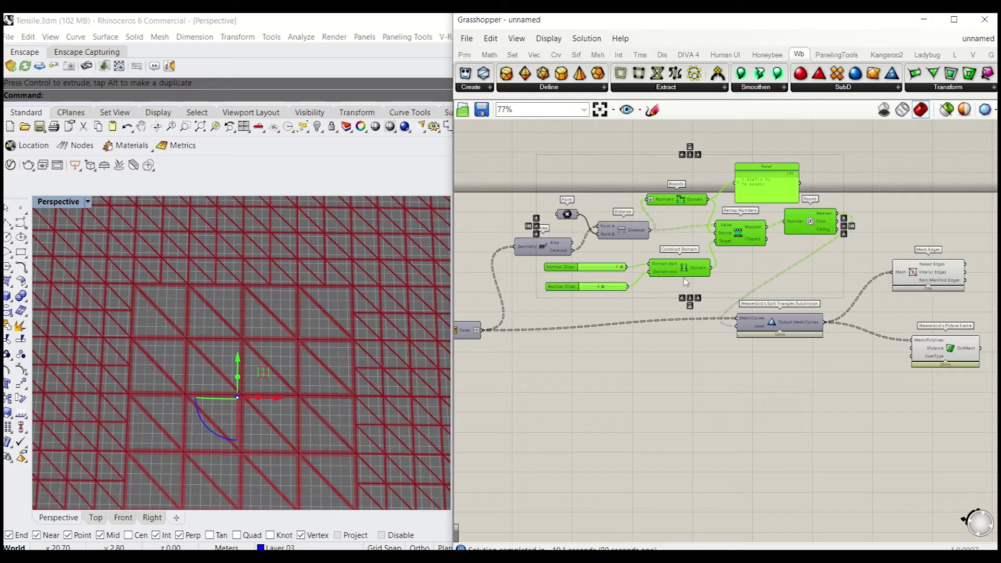
alt+drag(687, 283, 693, 480)
right_drag(874, 383, 803, 330)
drag(869, 299, 874, 355)
click(730, 338)
key(Delete)
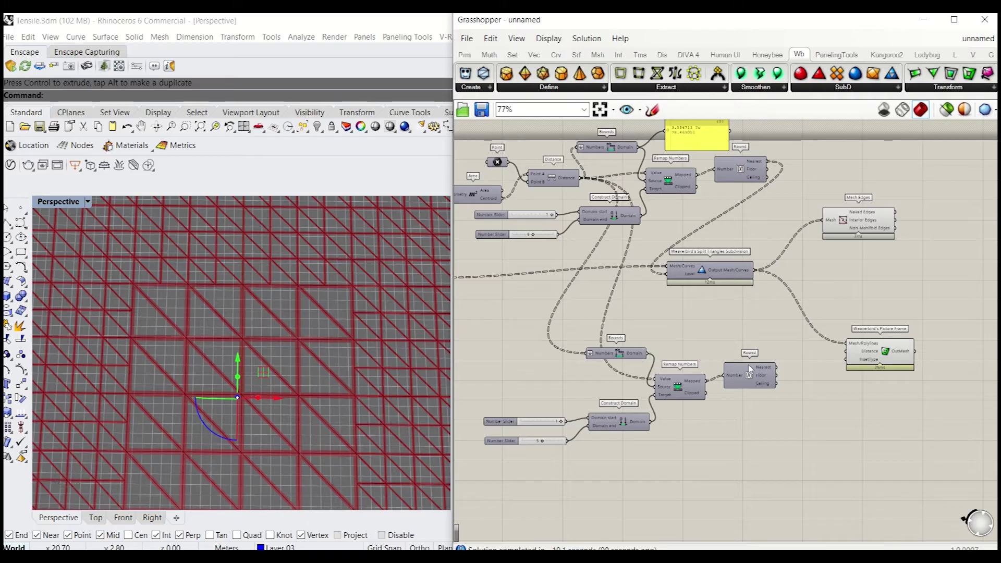
Swap the duplicated sliders so 5 feeds Domain start and 1 feeds Domain end of the copied Construct Domain.
drag(751, 372, 748, 381)
scroll(743, 382, up, 3)
right_drag(675, 345, 747, 290)
right_drag(664, 286, 801, 285)
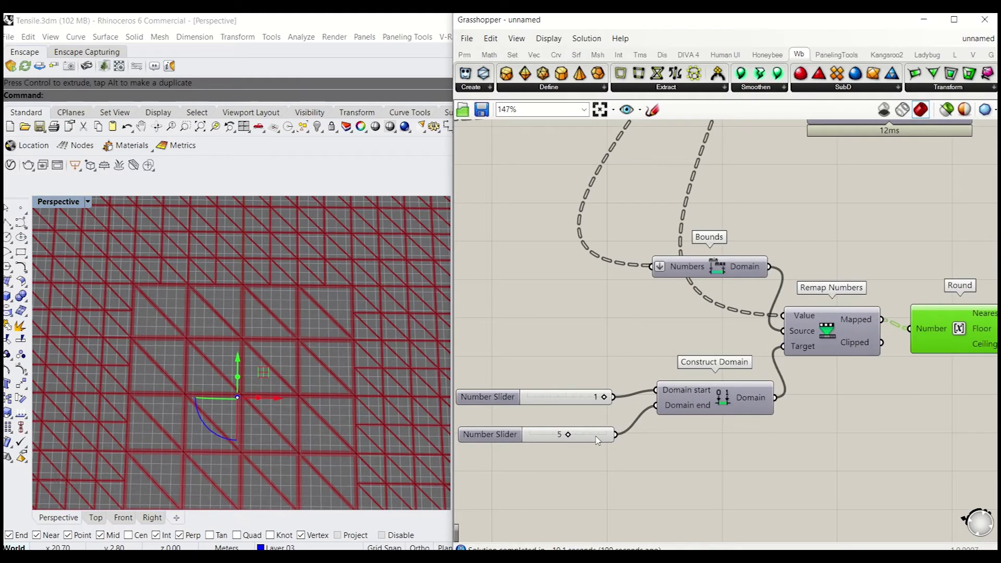
scroll(597, 440, down, 1)
drag(597, 441, 585, 380)
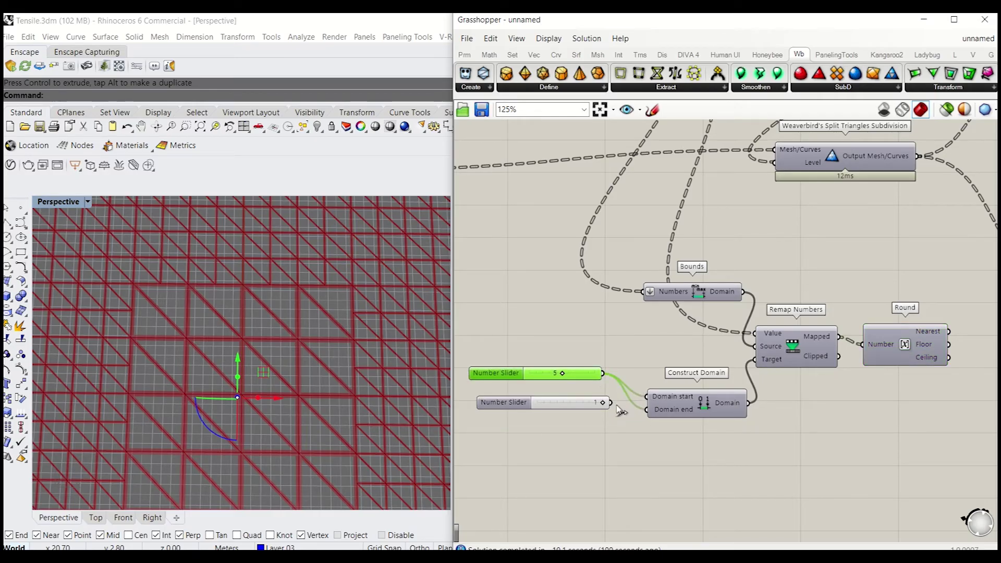
drag(575, 405, 573, 425)
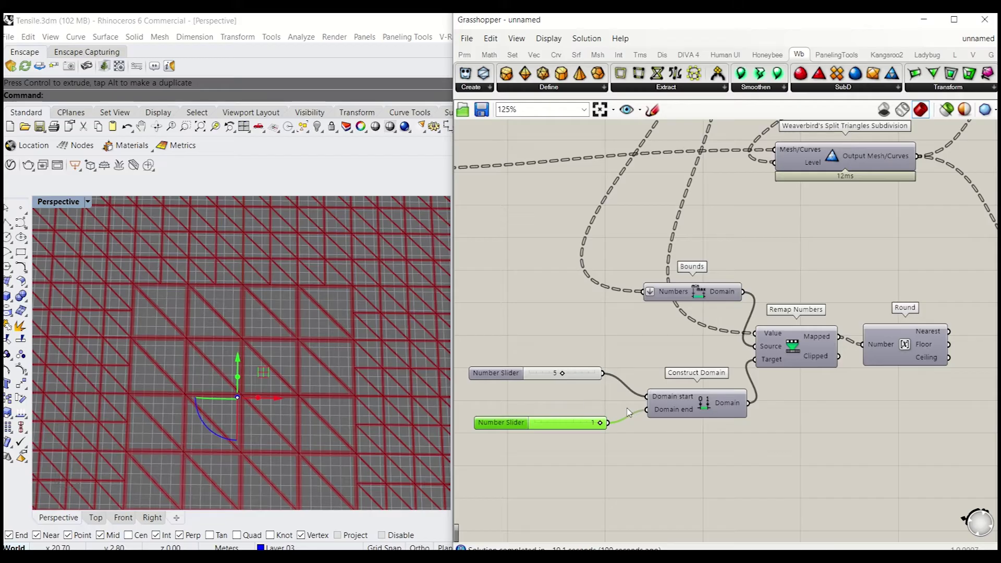
Connect the copied Round component's Nearest output to Picture Frame's Distance input.
right_drag(628, 408, 605, 408)
scroll(605, 408, down, 2)
right_drag(762, 388, 710, 388)
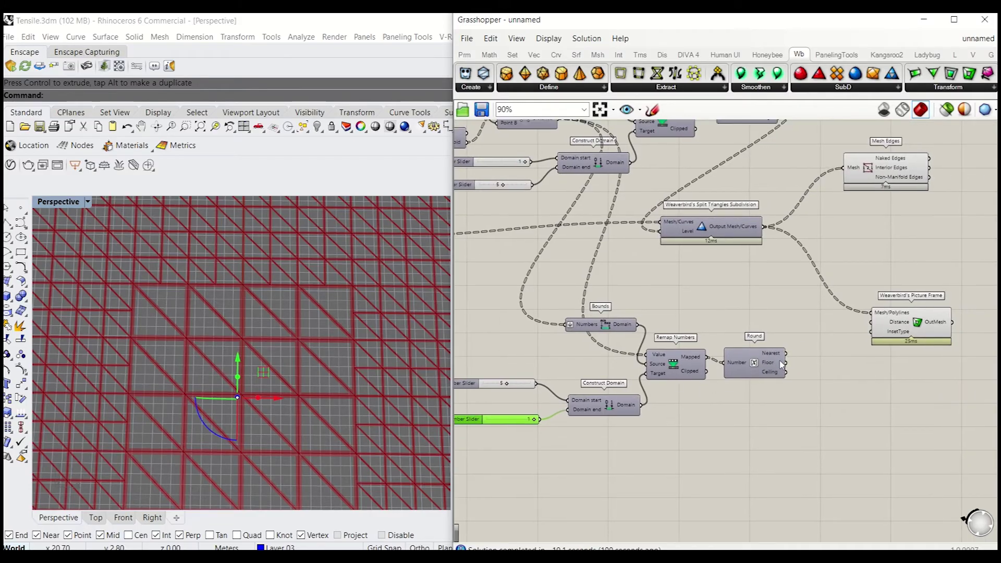
drag(830, 332, 867, 328)
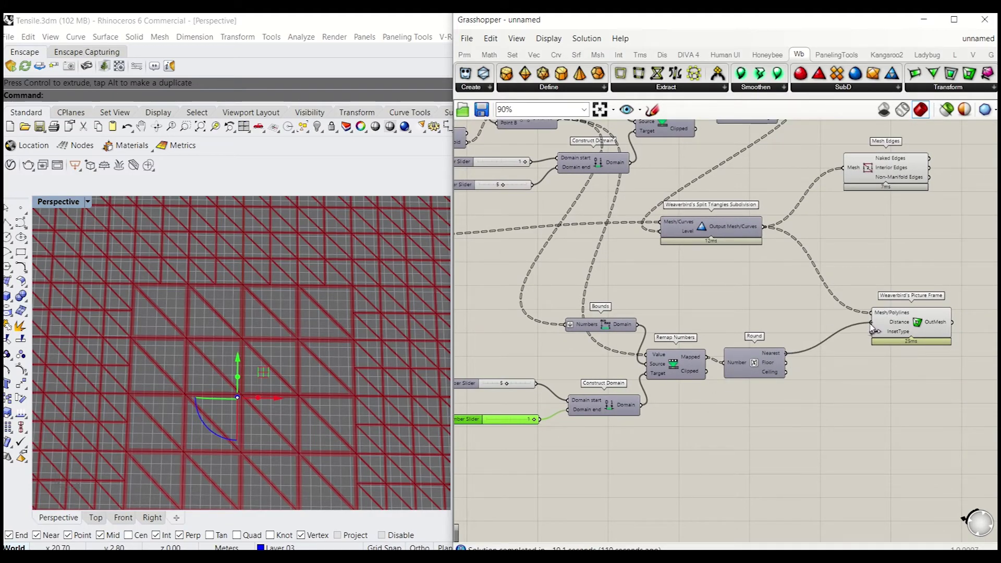
click(922, 325)
click(874, 379)
Examine the panel frames at the centre and corners of the mesh in the Rhino viewport.
scroll(289, 354, down, 6)
right_drag(267, 379, 254, 391)
scroll(269, 381, down, 5)
scroll(396, 241, up, 6)
scroll(421, 236, up, 2)
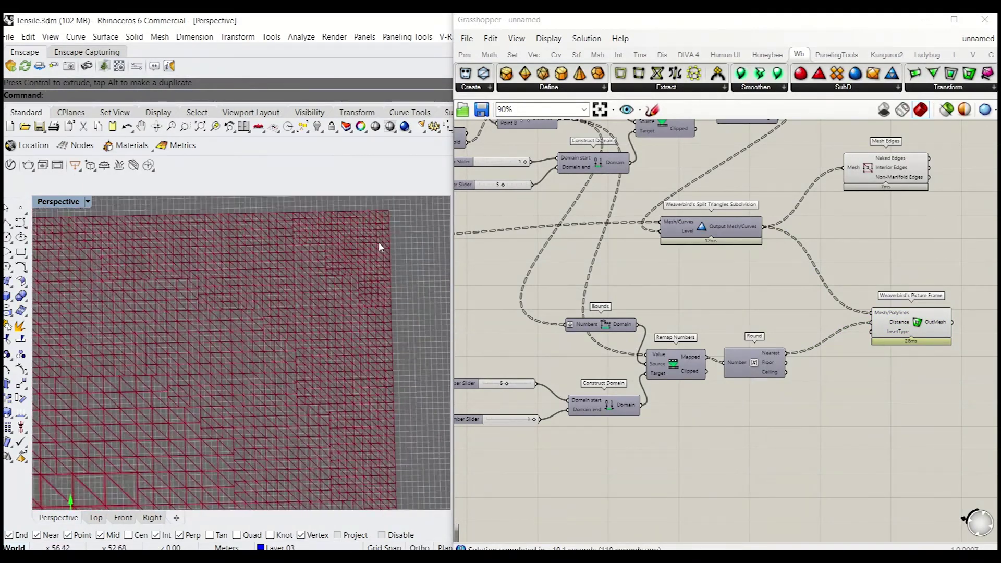
scroll(378, 242, down, 4)
scroll(141, 437, up, 5)
Set the copied Domain start slider to 10 and check the frames around the attractor point.
scroll(507, 385, up, 3)
right_drag(506, 385, 605, 367)
drag(605, 367, 706, 368)
scroll(254, 398, down, 5)
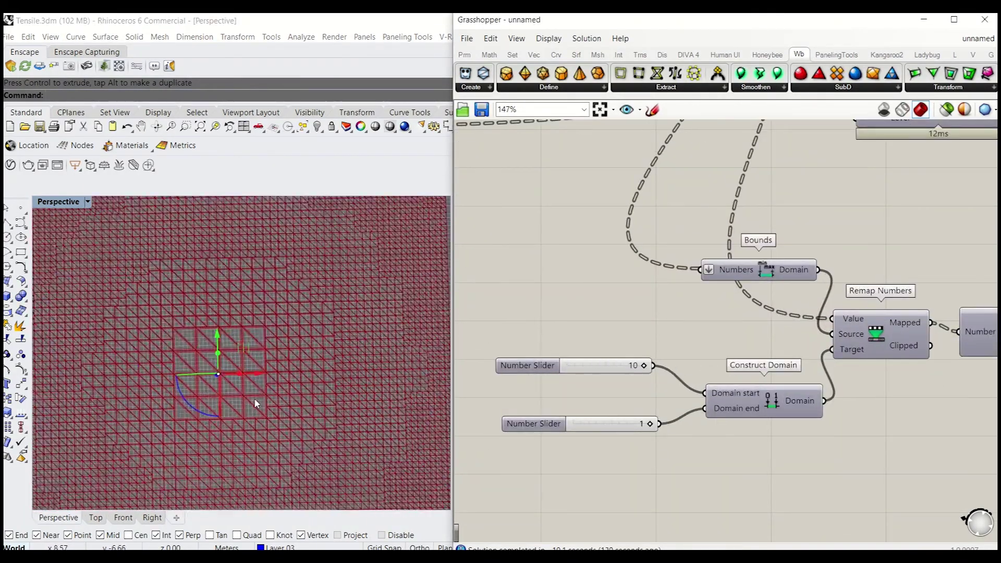
Set the numeric range of the copied Domain start slider to 30.
scroll(626, 420, up, 1)
drag(626, 470, 542, 330)
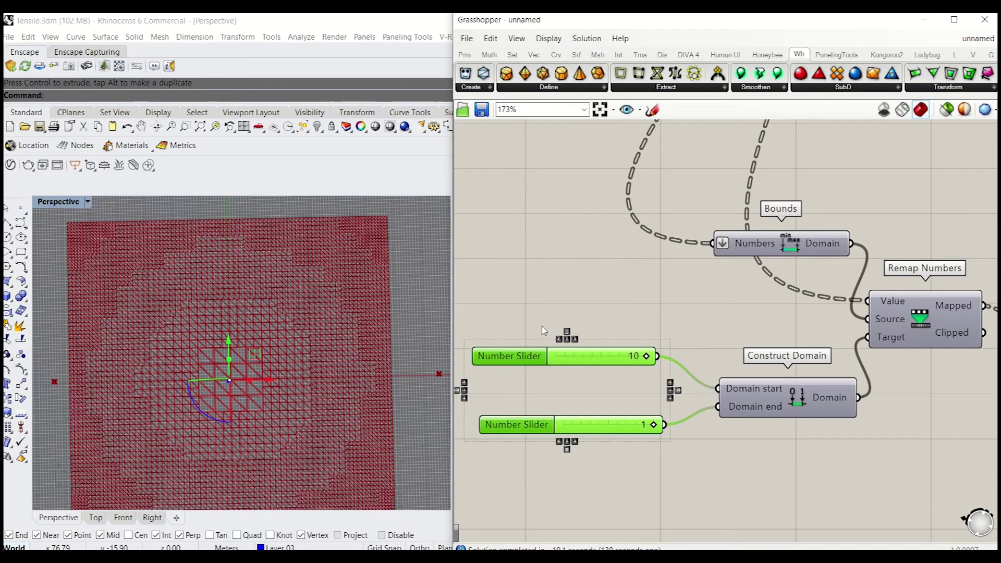
right_click(527, 353)
click(519, 344)
click(520, 355)
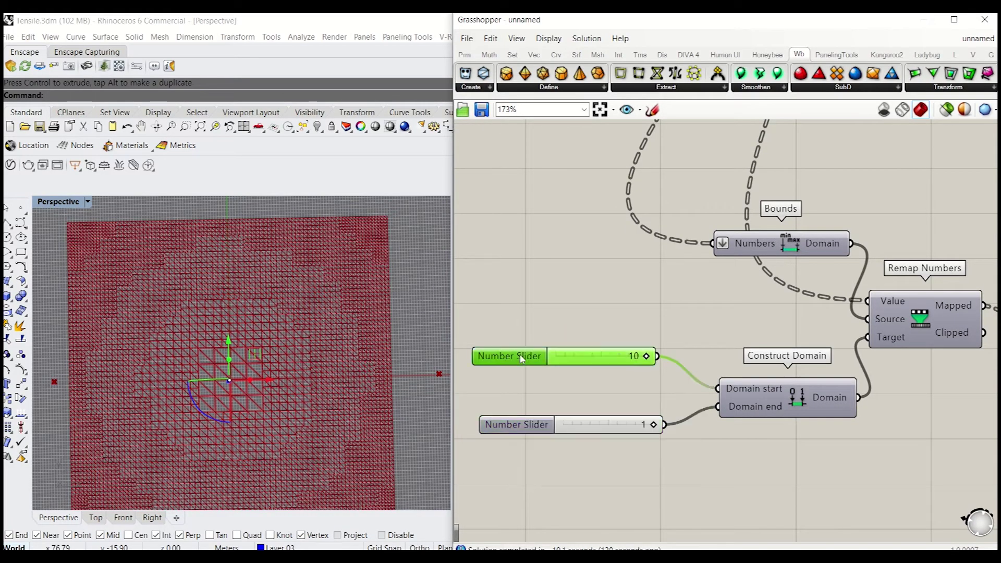
right_click(520, 354)
click(552, 407)
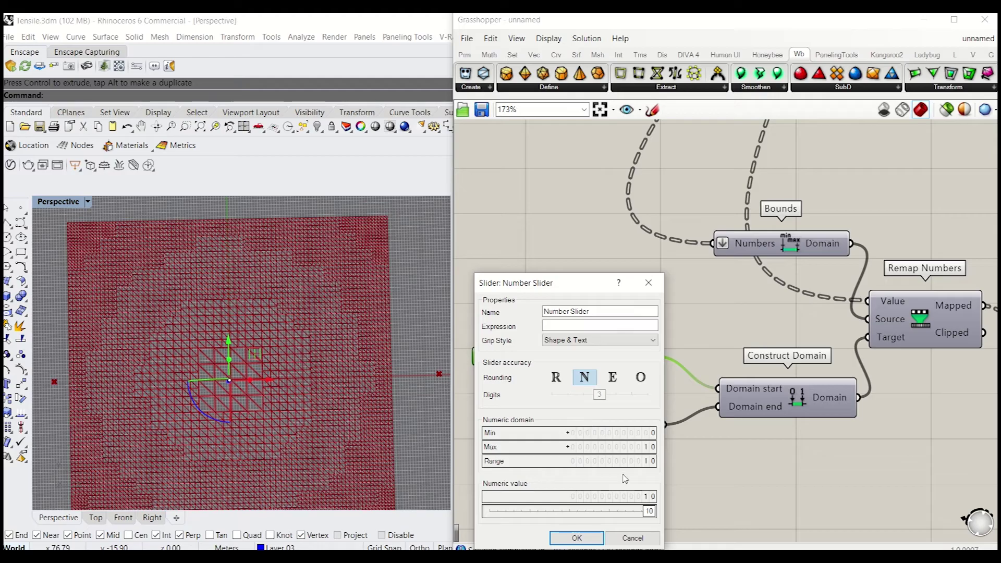
double_click(631, 459)
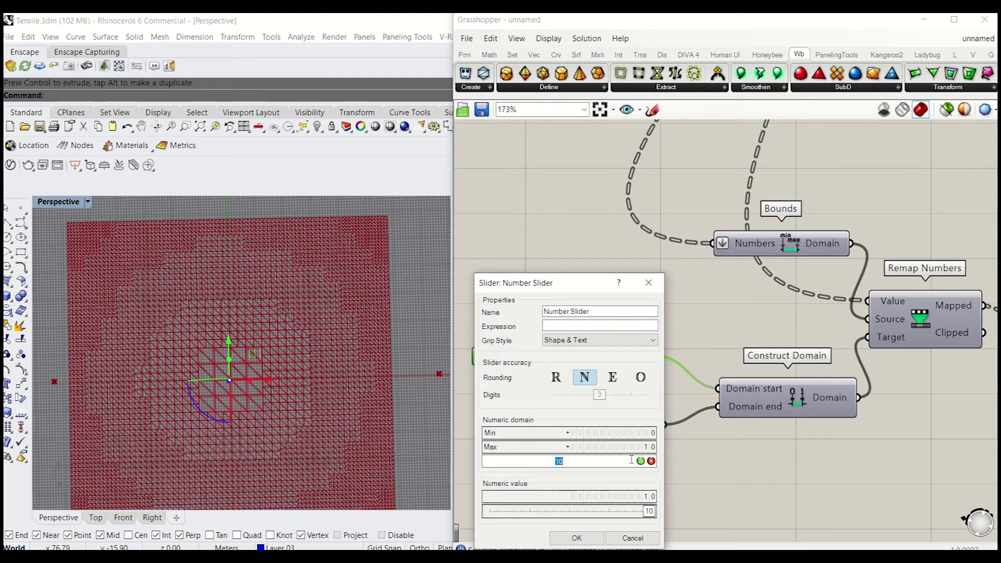
click(640, 461)
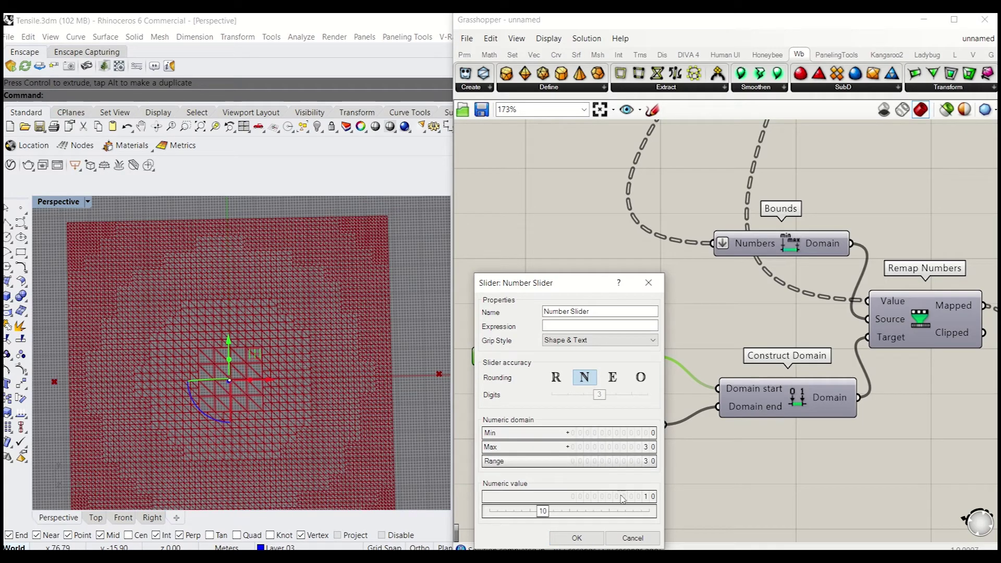
click(577, 537)
Set the numeric range of the copied Domain end slider to 3 and its value to 3.
right_drag(638, 462, 648, 419)
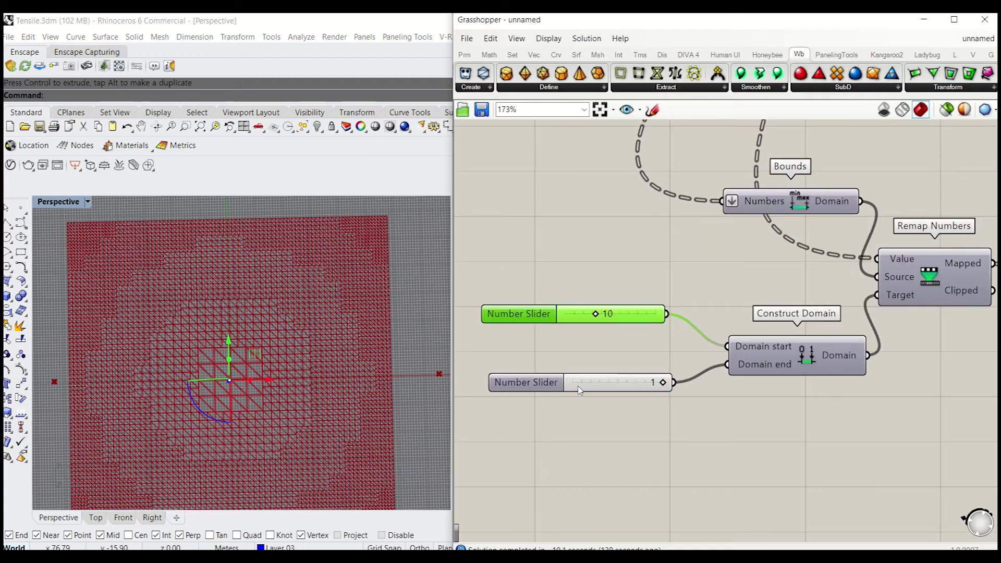
right_click(549, 386)
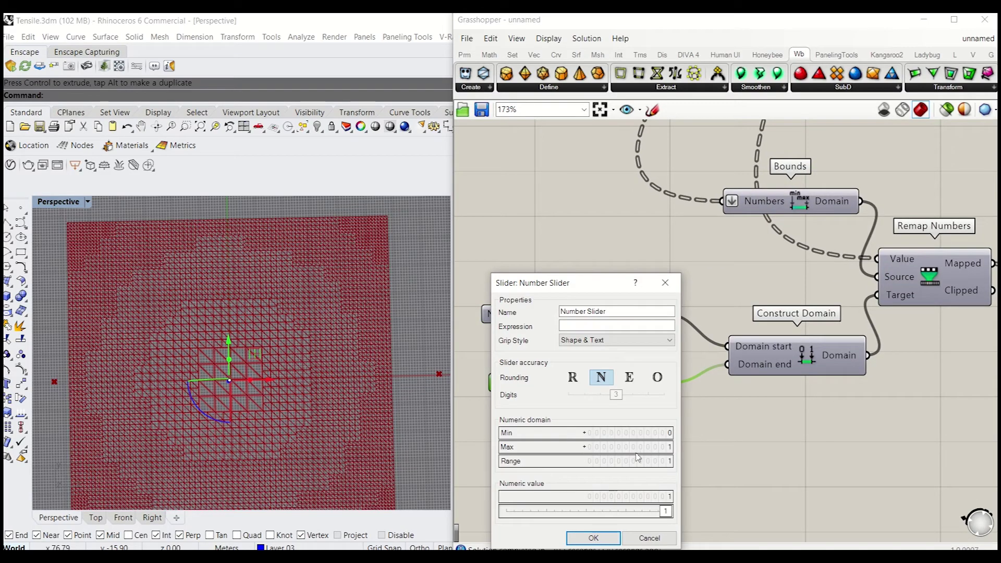
double_click(648, 462)
text(3)
key(Return)
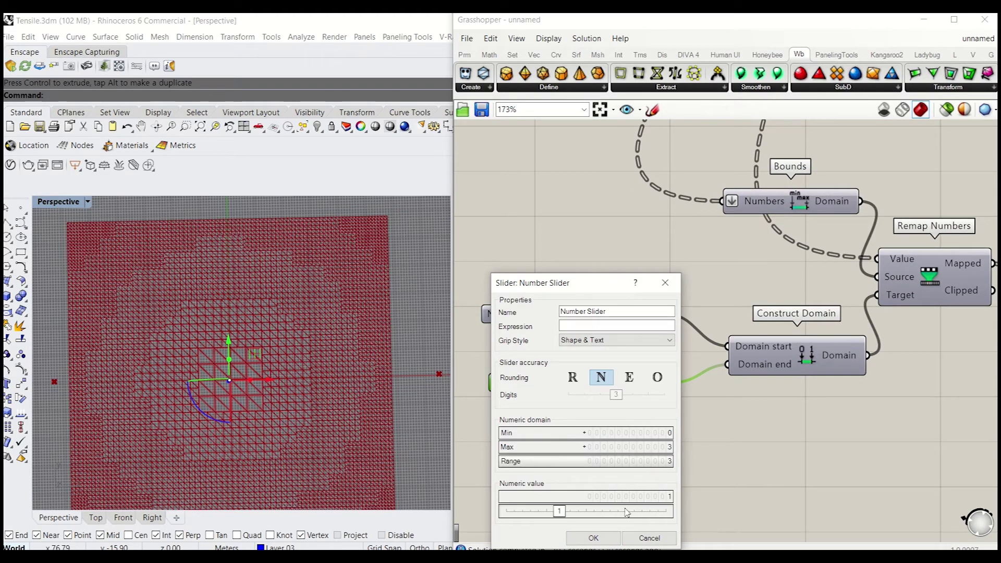
click(593, 537)
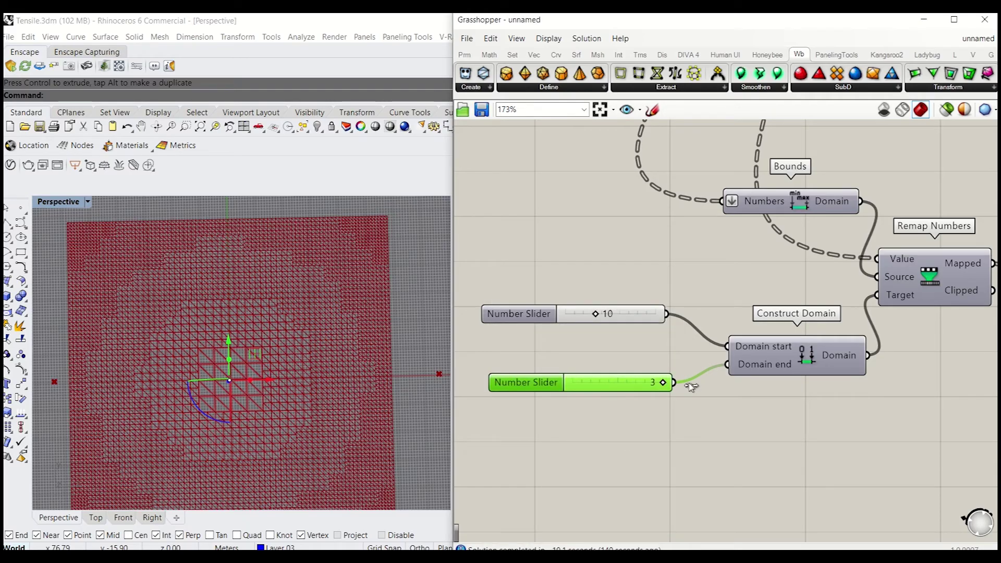
Set the copied Domain start slider to 30 and inspect the frame widths across the whole mesh.
drag(615, 313, 662, 312)
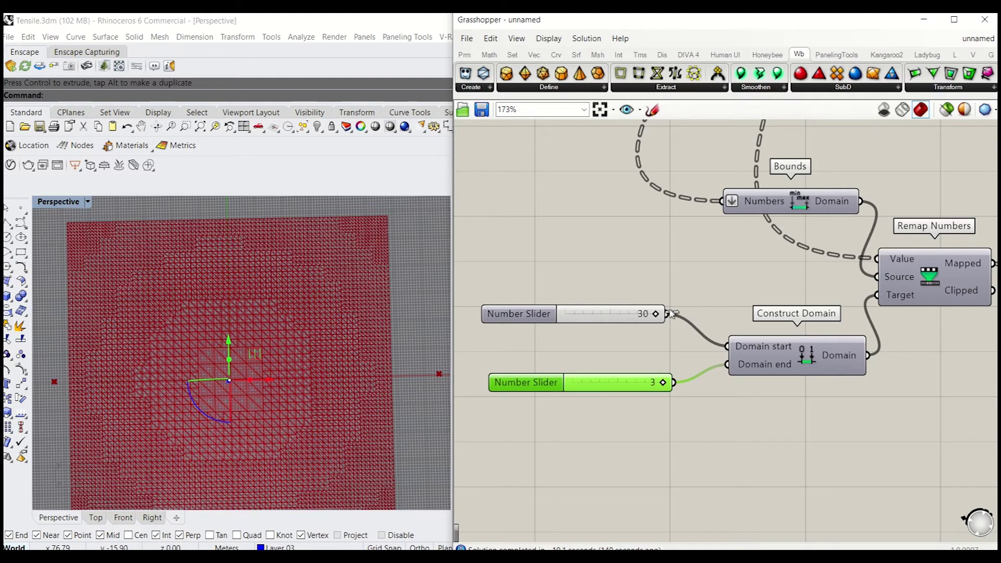
click(417, 339)
scroll(243, 393, up, 10)
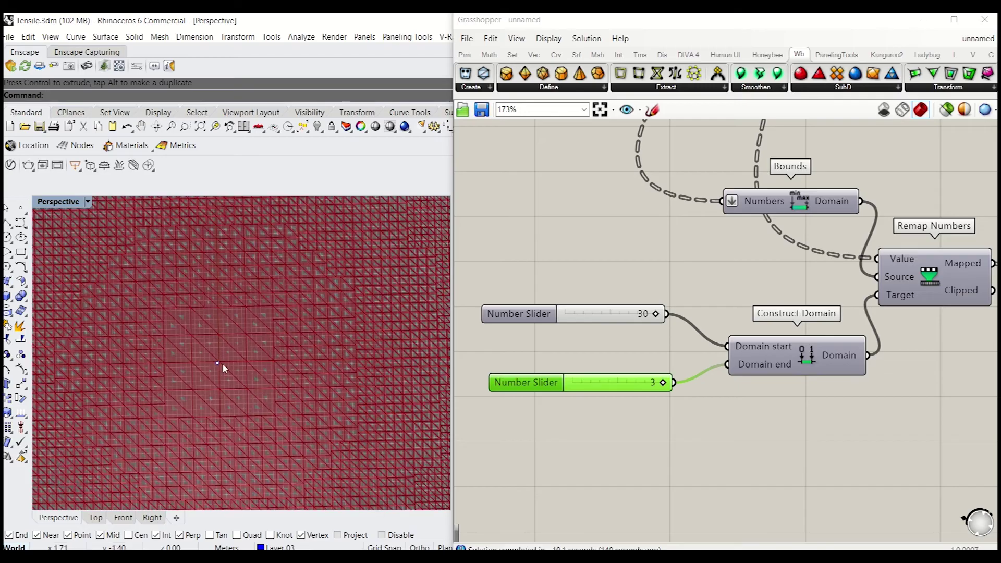
scroll(239, 351, down, 12)
scroll(237, 361, down, 7)
scroll(232, 326, up, 5)
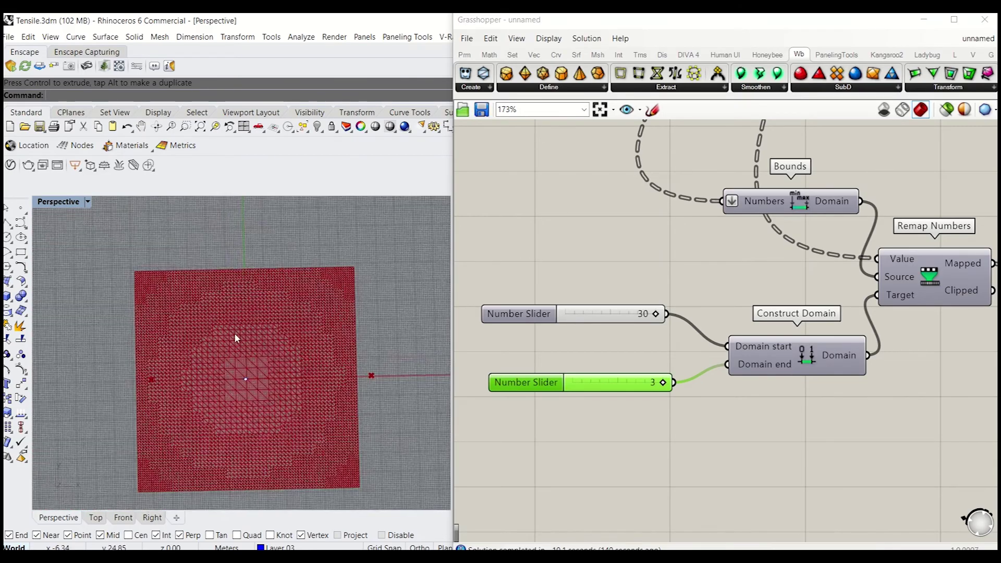
Switch the Kangaroo solver's Boolean Toggle to True and view the relaxed tensile form in the Rhino viewport.
scroll(651, 288, down, 6)
scroll(584, 286, up, 2)
scroll(689, 282, up, 5)
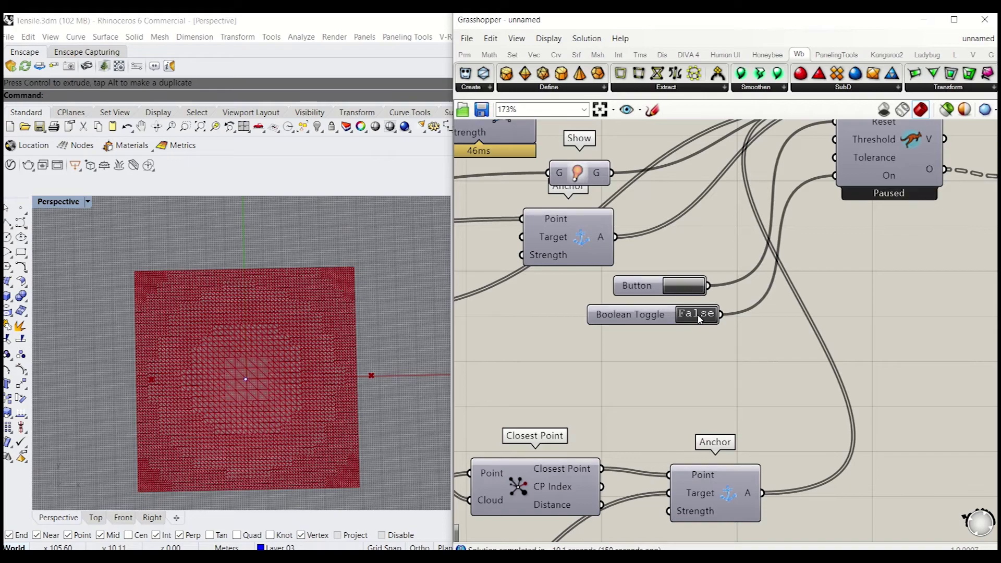
click(698, 319)
mouse_move(251, 364)
right_down()
mouse_move(258, 291)
mouse_move(257, 391)
mouse_move(229, 453)
mouse_move(315, 423)
mouse_move(372, 426)
mouse_move(196, 380)
mouse_move(384, 297)
mouse_move(420, 449)
mouse_move(313, 357)
mouse_move(261, 382)
mouse_move(264, 410)
mouse_move(251, 363)
right_up()
scroll(203, 376, up, 4)
scroll(259, 379, down, 6)
Add a Mesh Colours component beside Picture Frame and connect Picture Frame's OutMesh to its Mesh input.
right_drag(788, 362, 580, 362)
scroll(581, 362, down, 4)
right_drag(917, 378, 491, 305)
click(878, 326)
right_drag(878, 327, 763, 335)
double_click(815, 313)
text(mesh colour)
click(763, 277)
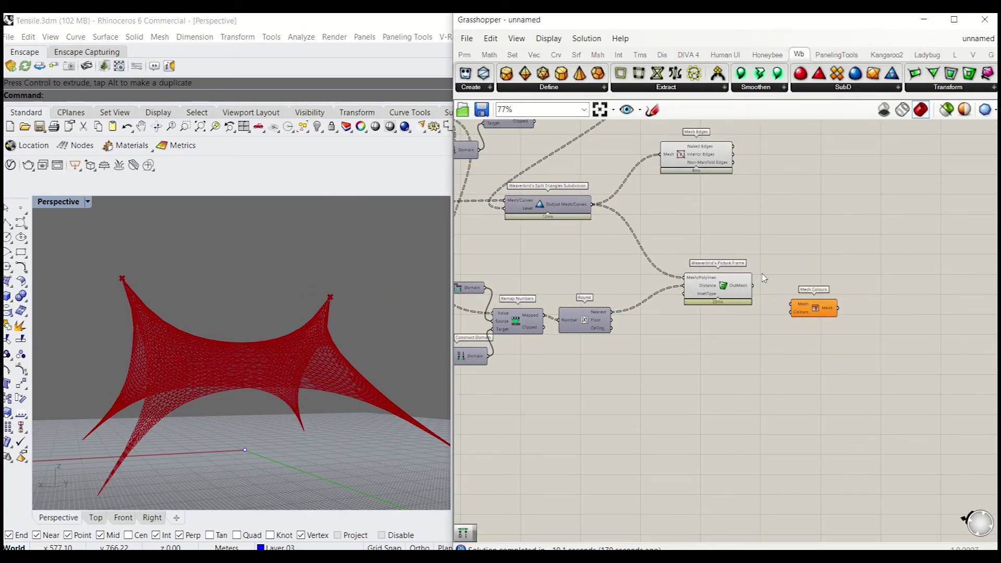
scroll(774, 295, up, 3)
drag(731, 276, 835, 300)
Add a Gradient component below Picture Frame and shift its light pink grip slightly toward the middle.
double_click(727, 382)
text(grad)
click(731, 374)
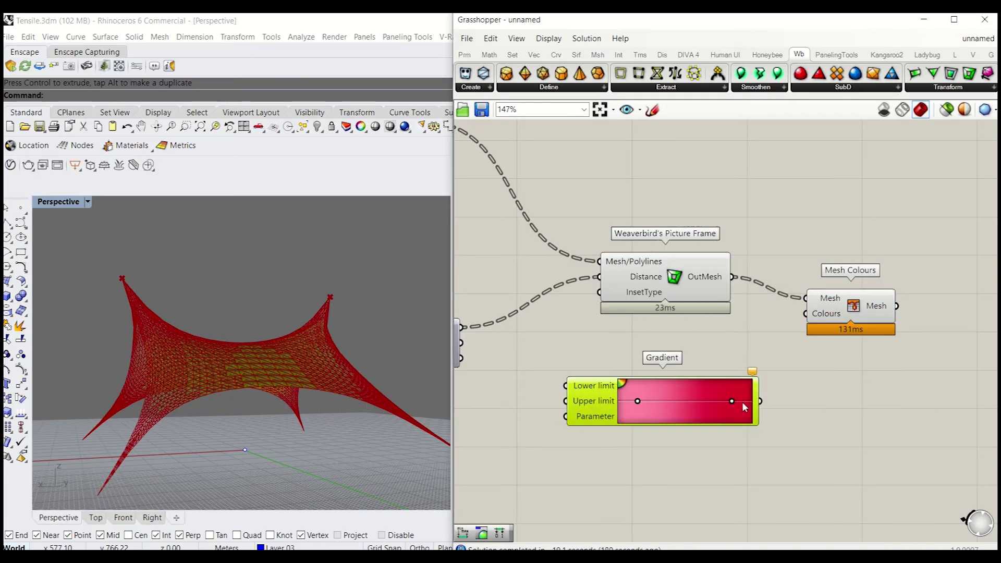
mouse_move(637, 400)
mouse_down()
mouse_move(680, 401)
mouse_move(654, 401)
mouse_up()
double_click(619, 392)
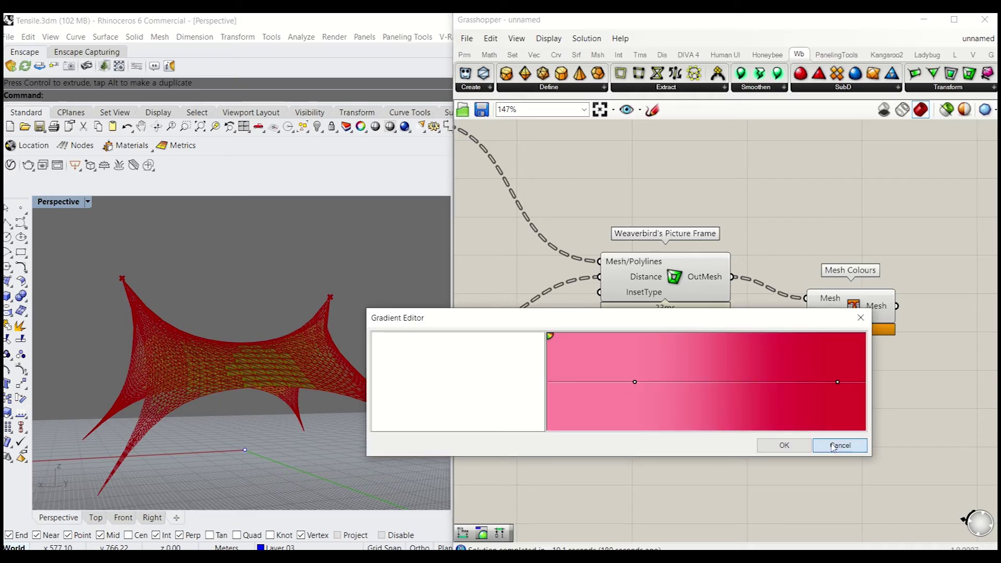
click(827, 444)
double_click(613, 402)
click(771, 460)
Recolour the gradient's light pink grip turquoise and position it about a quarter of the way along the gradient.
drag(697, 402, 727, 402)
double_click(727, 402)
click(922, 463)
right_click(730, 402)
click(798, 360)
click(823, 461)
click(814, 461)
click(753, 531)
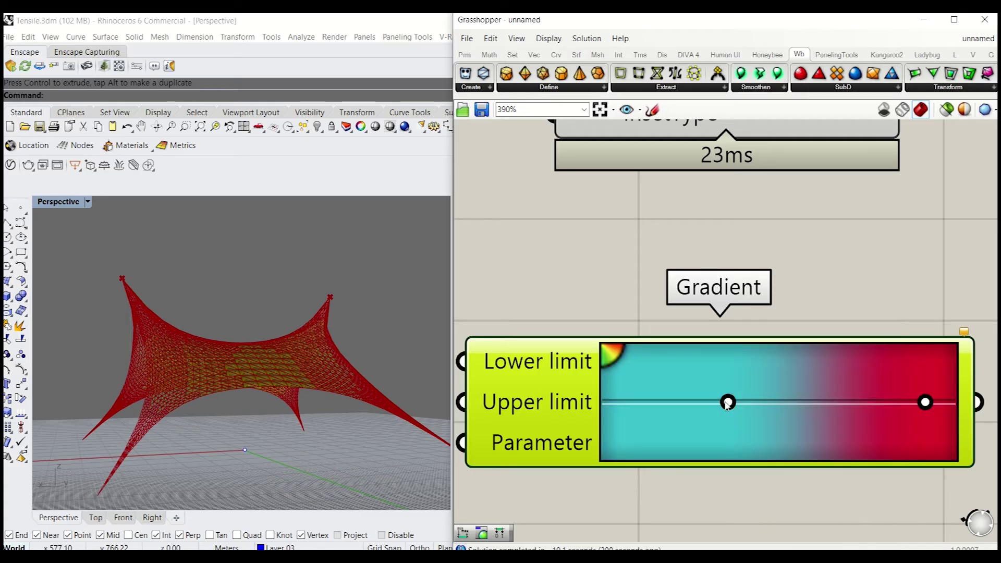
drag(724, 403, 692, 402)
right_click(606, 401)
double_click(606, 386)
click(770, 444)
double_click(614, 359)
click(784, 421)
Colour the grip near the gradient's lower end red (Hue 0°, Sat 64, Val 93) and move it beside the turquoise grip.
right_click(603, 402)
drag(662, 466, 631, 461)
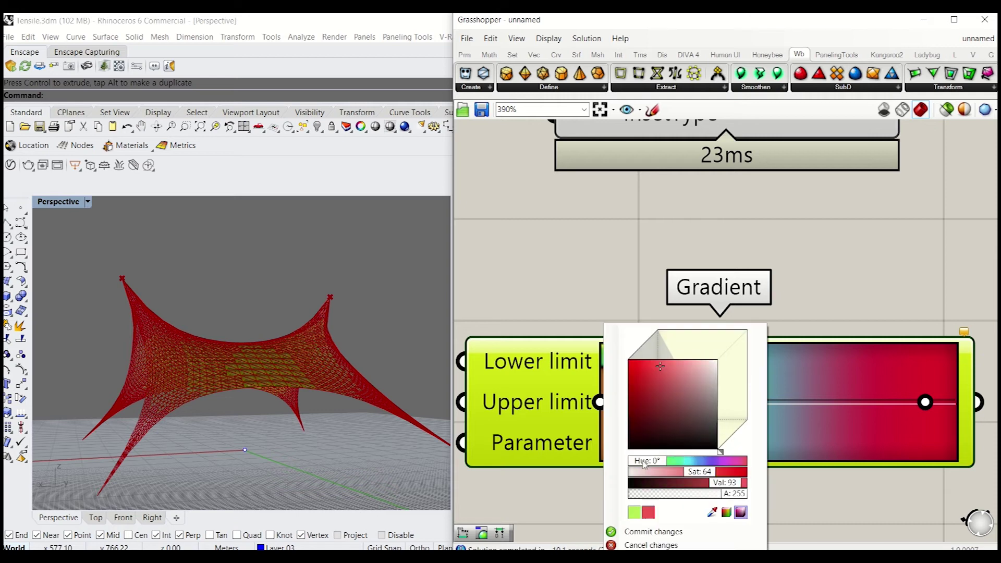
click(642, 530)
mouse_move(617, 407)
drag(617, 405, 652, 402)
Recolour the gradient's dark red end grip white (Hue 0°, Sat 0, Val 100) and move it to 69%.
drag(926, 401, 879, 402)
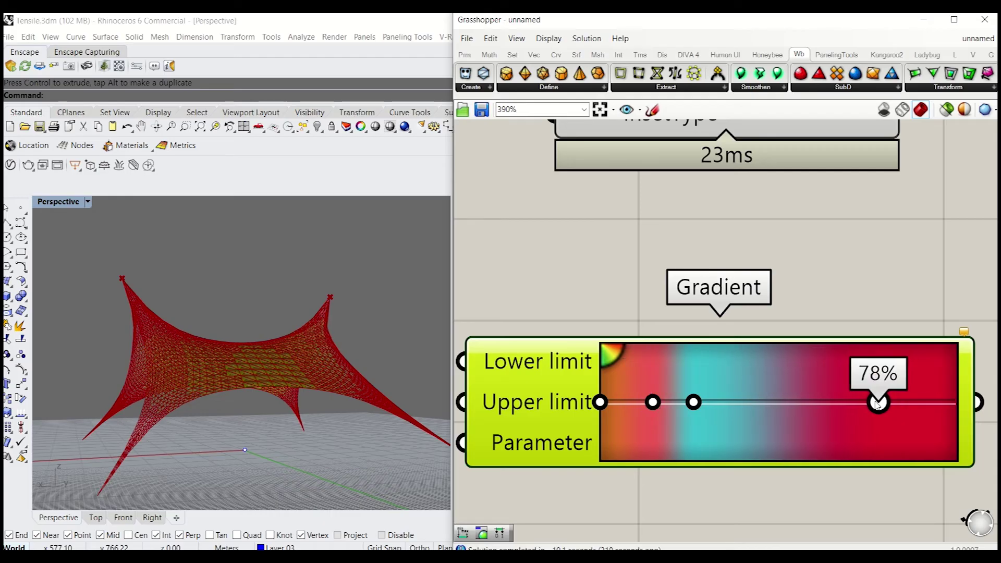
double_click(878, 403)
click(874, 463)
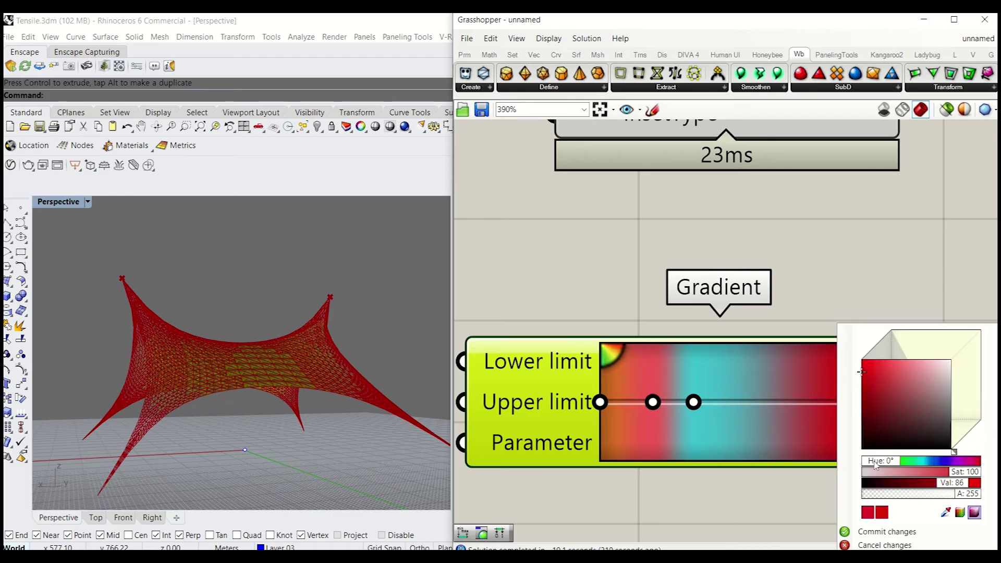
drag(963, 473, 799, 478)
drag(947, 487, 962, 486)
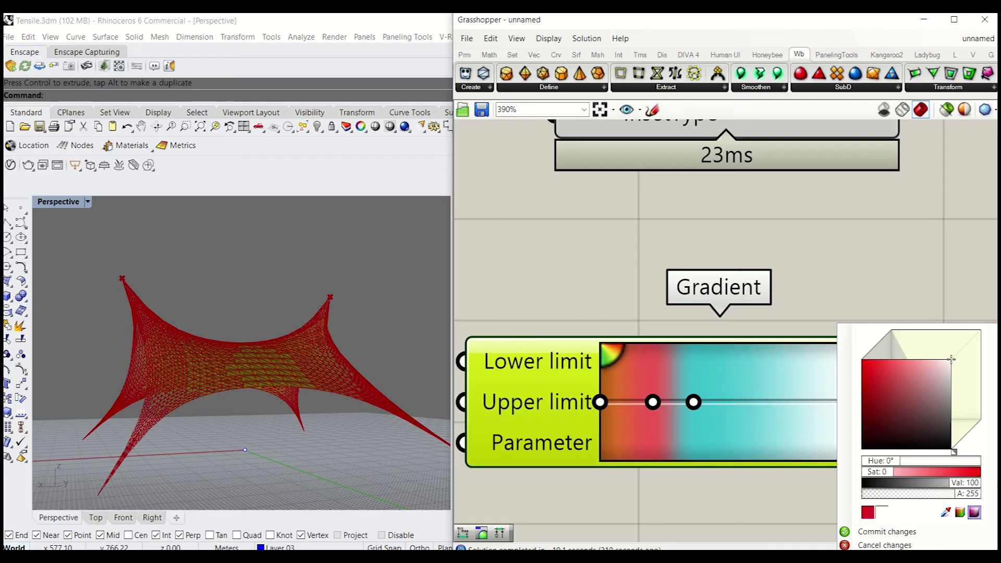
click(896, 532)
drag(869, 402, 845, 401)
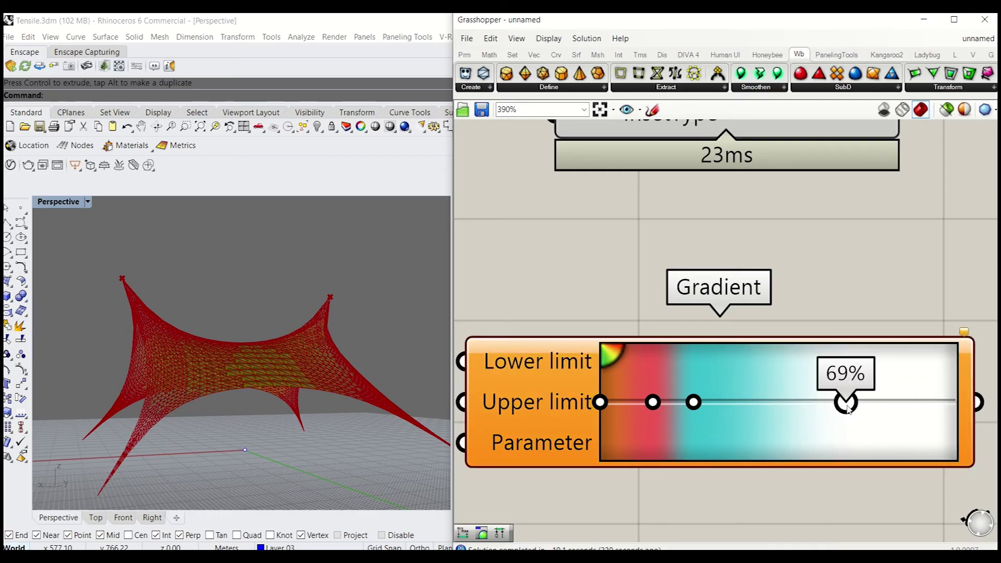
Shift the gradient's red grip slightly toward the orange grip at its lower end.
drag(652, 402, 647, 401)
scroll(629, 276, down, 6)
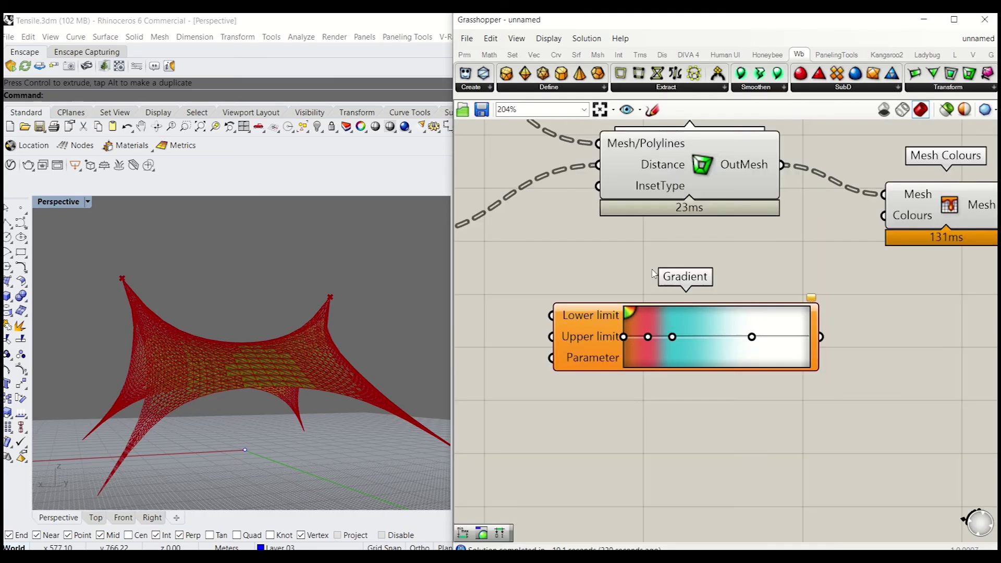
right_drag(748, 349, 799, 400)
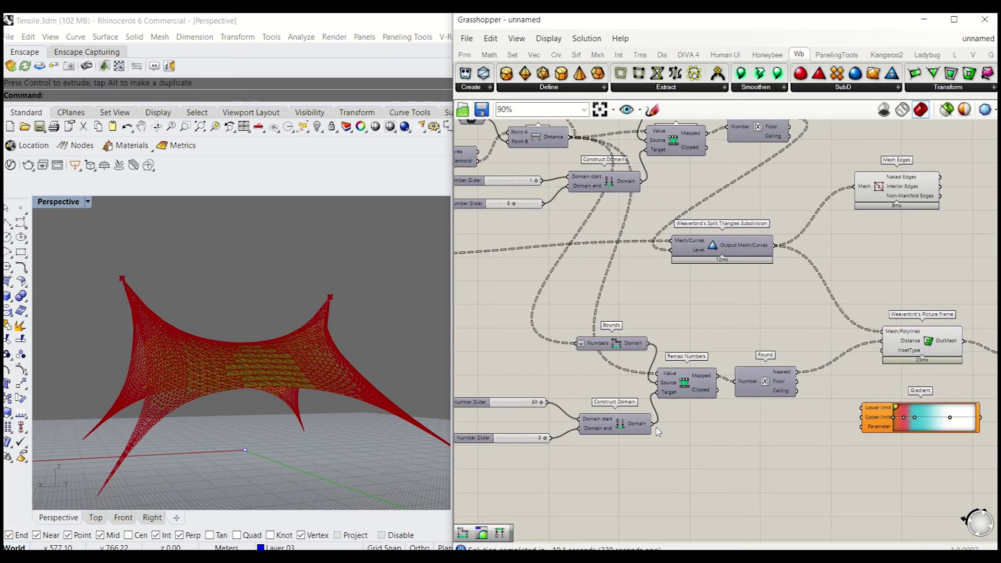
Rearrange the lower Construct Domain, Round and Remap Numbers components to free space beside the gradient.
drag(634, 430, 625, 426)
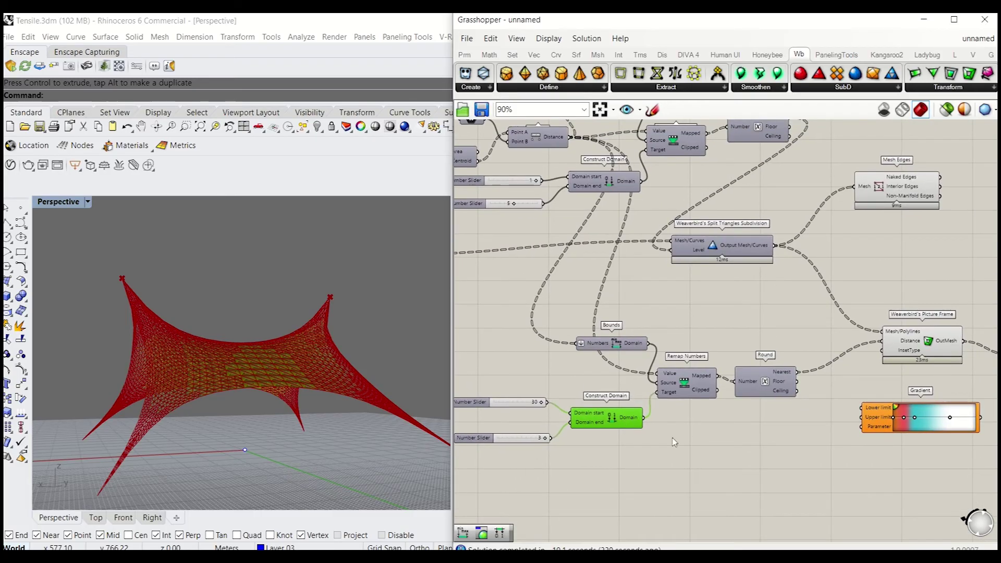
drag(789, 394, 799, 391)
drag(692, 387, 694, 386)
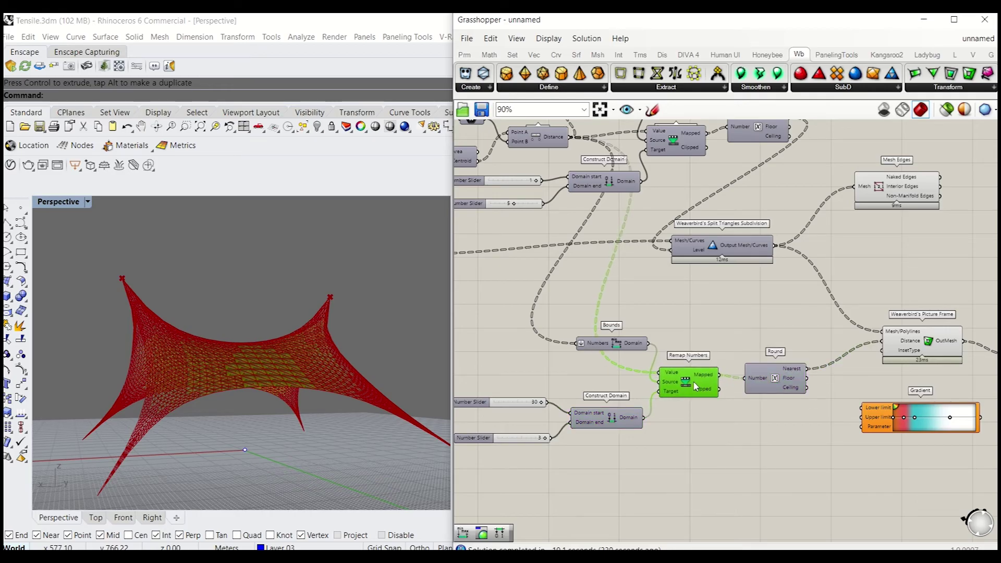
Add a Deconstruct Domain fed by the lower Bounds domain, and wire its Start and End to the gradient's lower and upper limits.
double_click(743, 419)
text(doma)
key(BackSpace)
key(BackSpace)
key(BackSpace)
key(BackSpace)
text(decon)
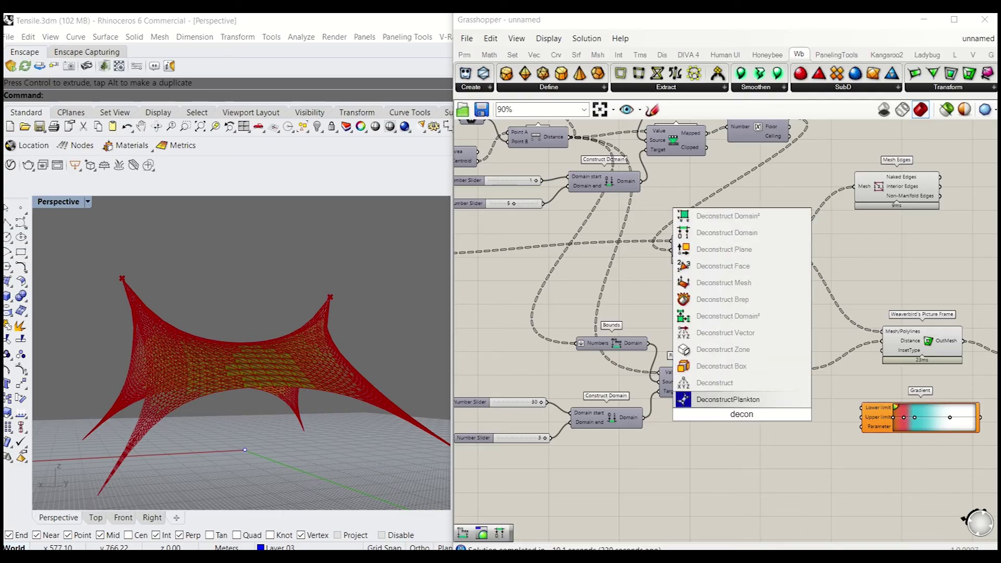
text(str)
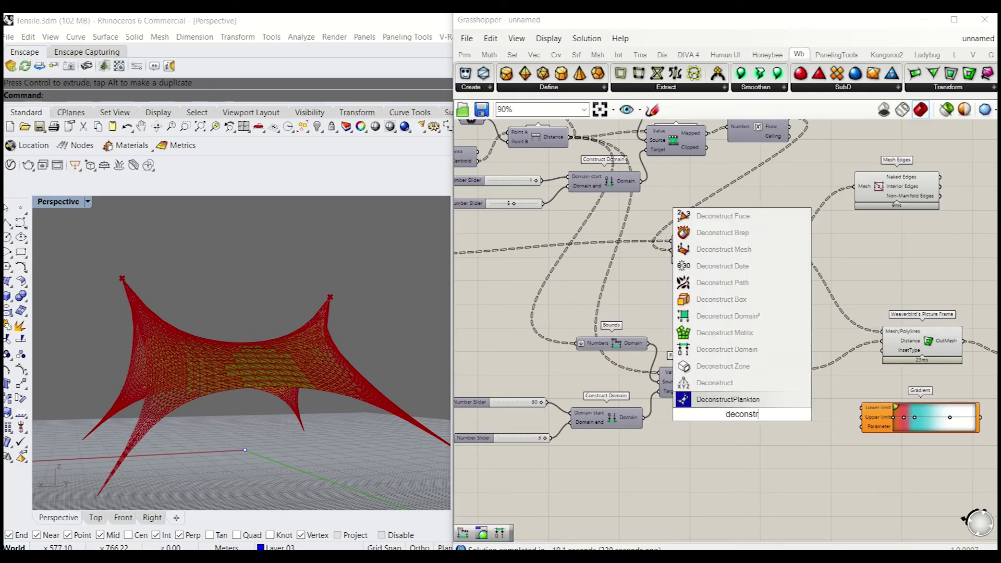
key(Up)
key(Up)
key(Up)
key(Up)
key(Up)
text(uct dom)
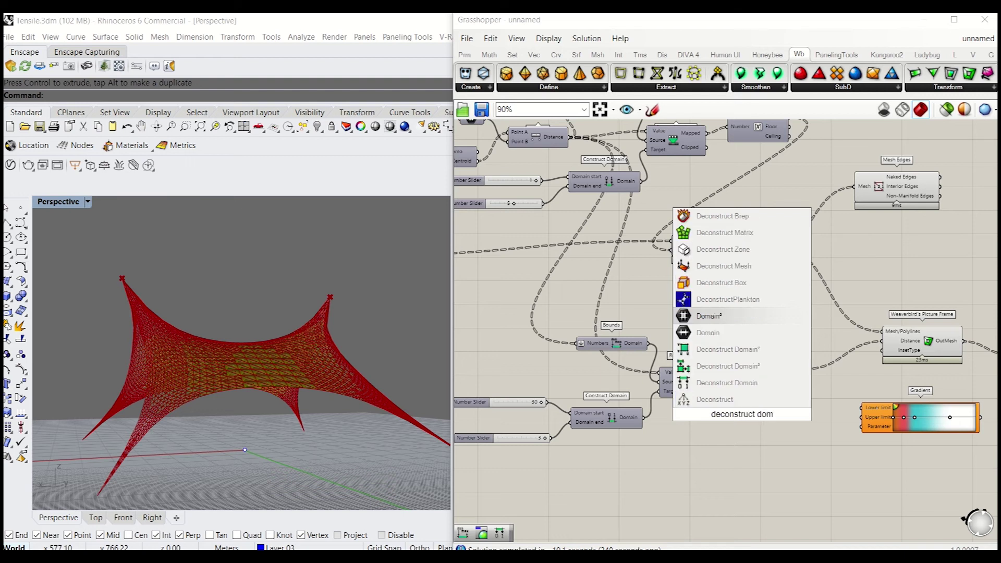
click(746, 383)
drag(740, 424, 726, 435)
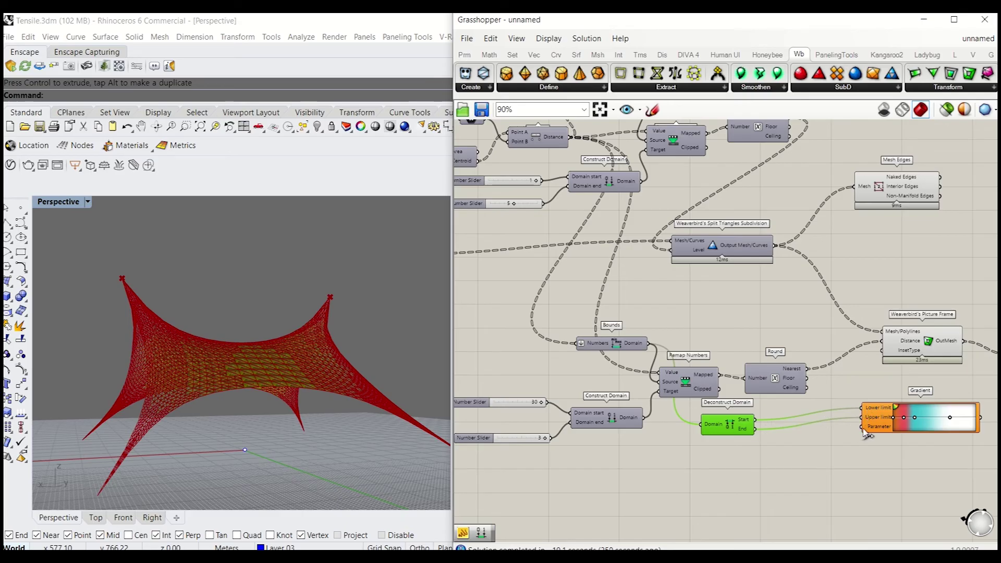
Feed the Distance output into the gradient's Parameter and connect the gradient's output to the Colours input of Mesh Colours.
scroll(758, 350, down, 2)
drag(714, 406, 621, 208)
scroll(632, 186, up, 4)
scroll(621, 208, down, 5)
scroll(853, 384, up, 4)
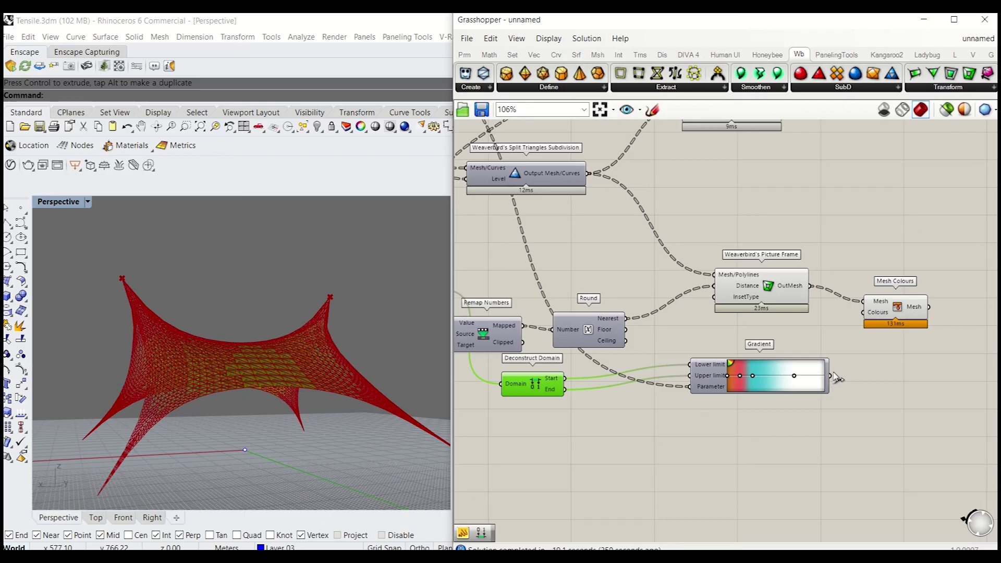
click(890, 393)
Turn off the preview of the Mesh Edges and Weaverbird's Picture Frame components.
right_drag(263, 275, 262, 391)
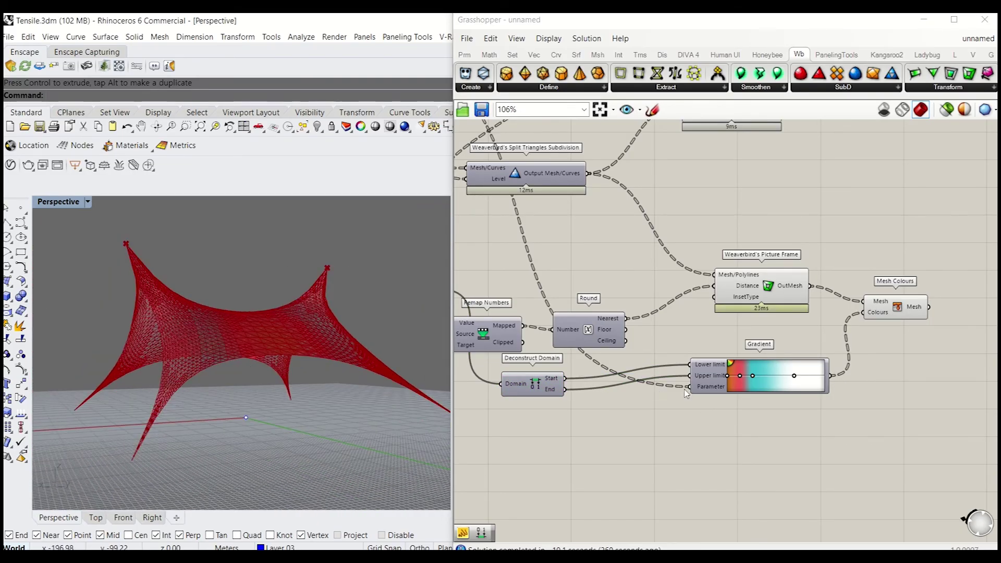
scroll(686, 393, down, 3)
click(744, 331)
shift+click(726, 219)
right_click(824, 199)
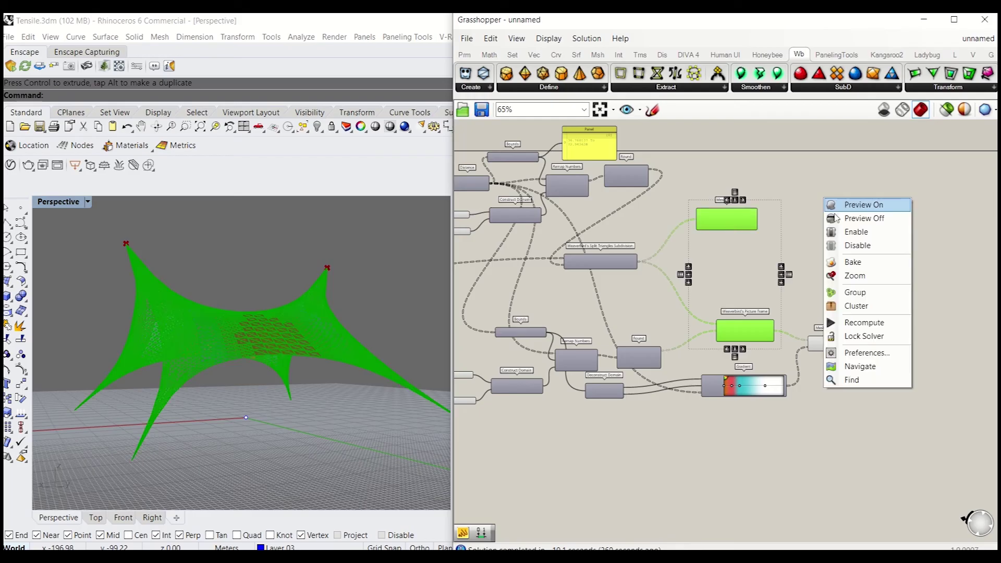
click(839, 218)
Raise the two anchor points at the peaks of the tensile canopy.
right_drag(245, 344, 250, 410)
scroll(224, 361, down, 4)
scroll(221, 362, up, 2)
drag(179, 288, 179, 239)
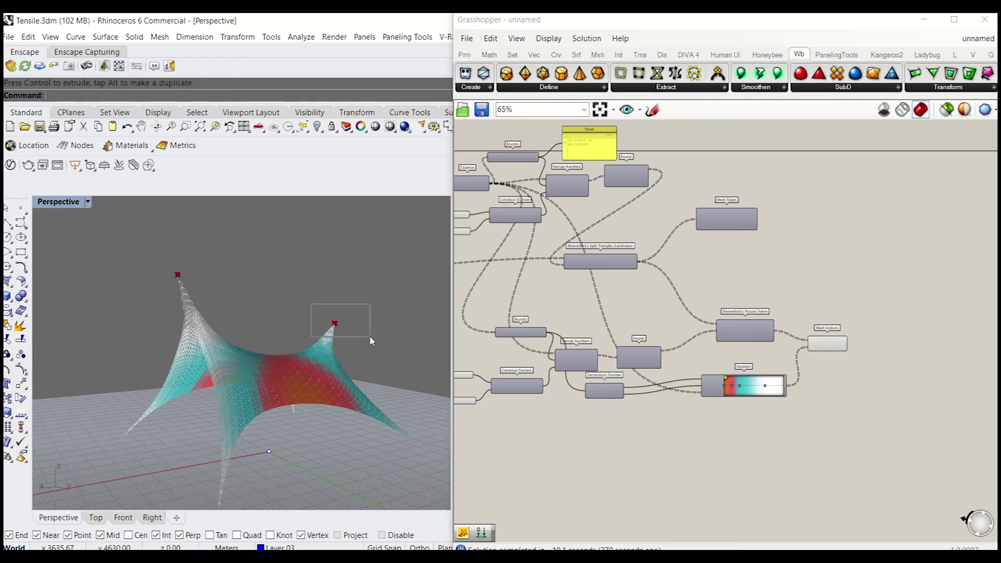
drag(338, 296, 338, 239)
right_drag(340, 420, 320, 390)
Shift the canopy's raised anchor points sideways to stretch and reshape the tensile mesh.
click(186, 279)
drag(216, 274, 124, 286)
right_drag(239, 288, 208, 353)
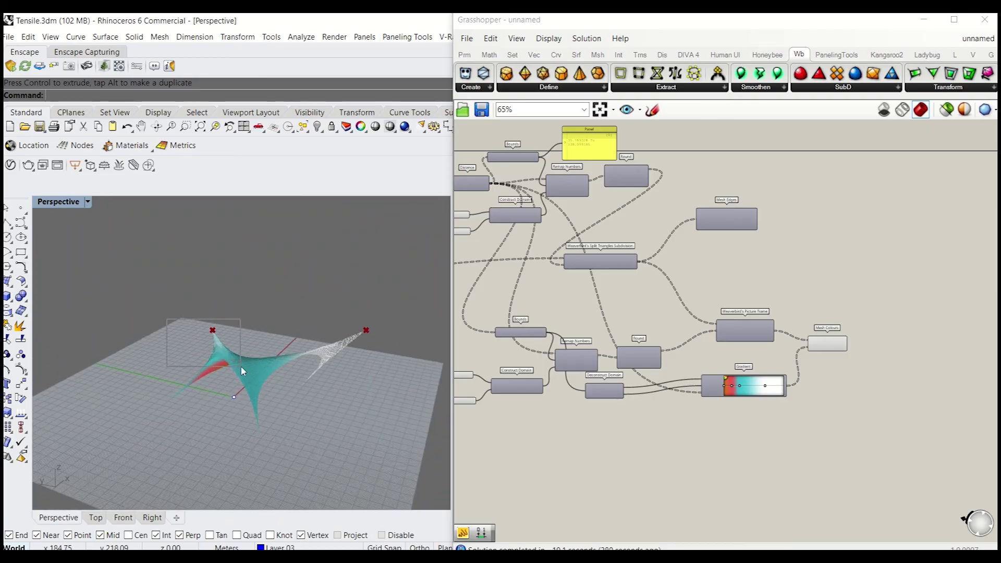
drag(183, 325, 40, 299)
right_drag(216, 324, 133, 322)
scroll(133, 319, up, 2)
click(149, 330)
drag(131, 331, 235, 331)
Set the Domain start slider of the frame-width target domain to 8.
scroll(330, 356, up, 3)
right_drag(330, 356, 245, 372)
scroll(237, 355, up, 3)
scroll(462, 380, up, 3)
right_drag(461, 380, 605, 358)
scroll(542, 361, up, 2)
drag(620, 347, 581, 352)
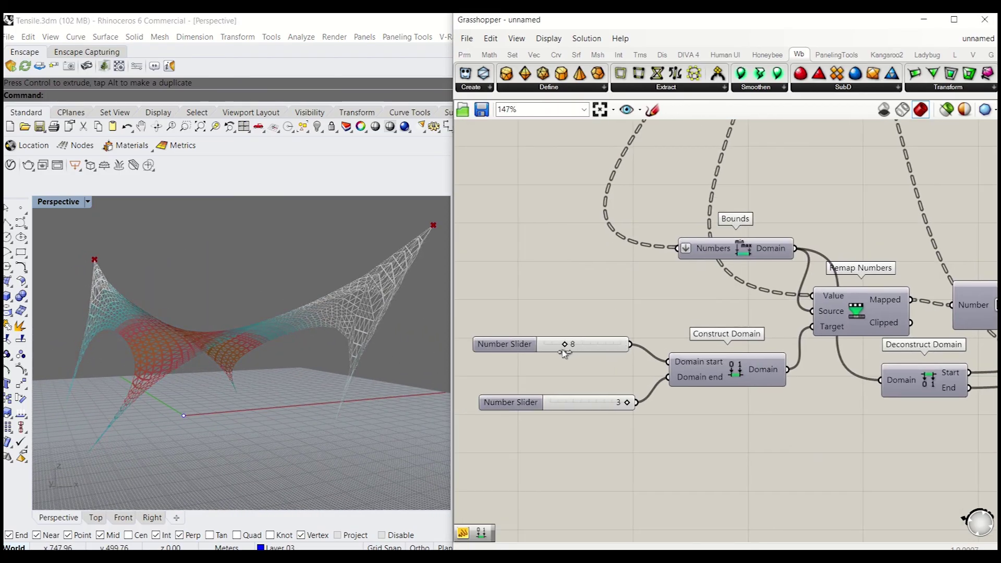